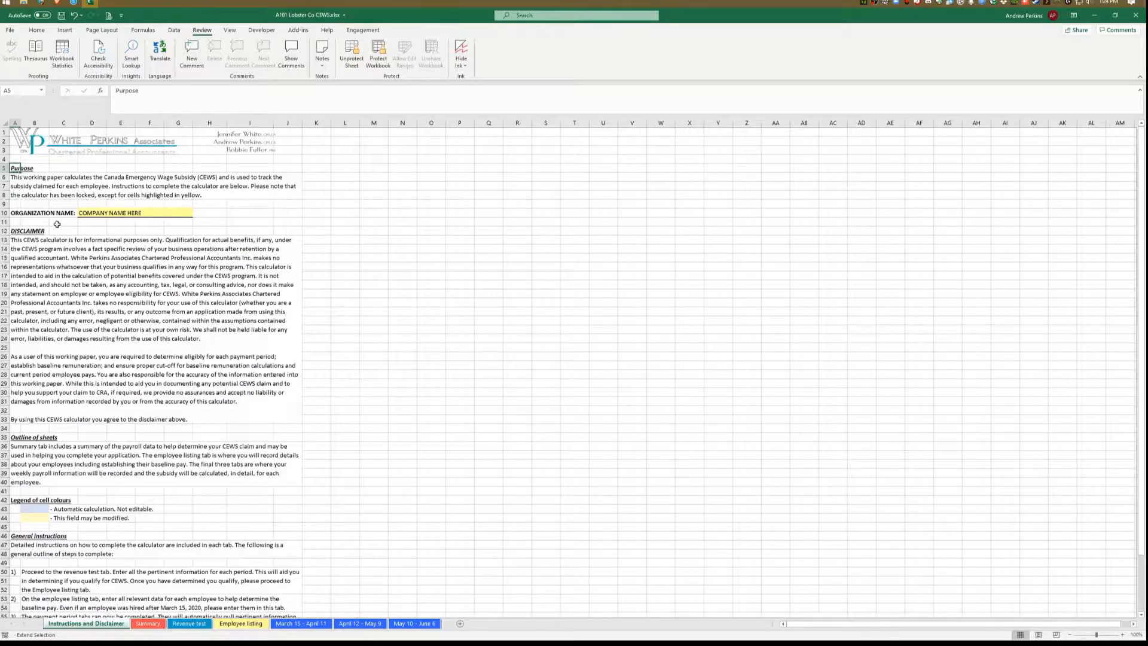
left_click(87, 218)
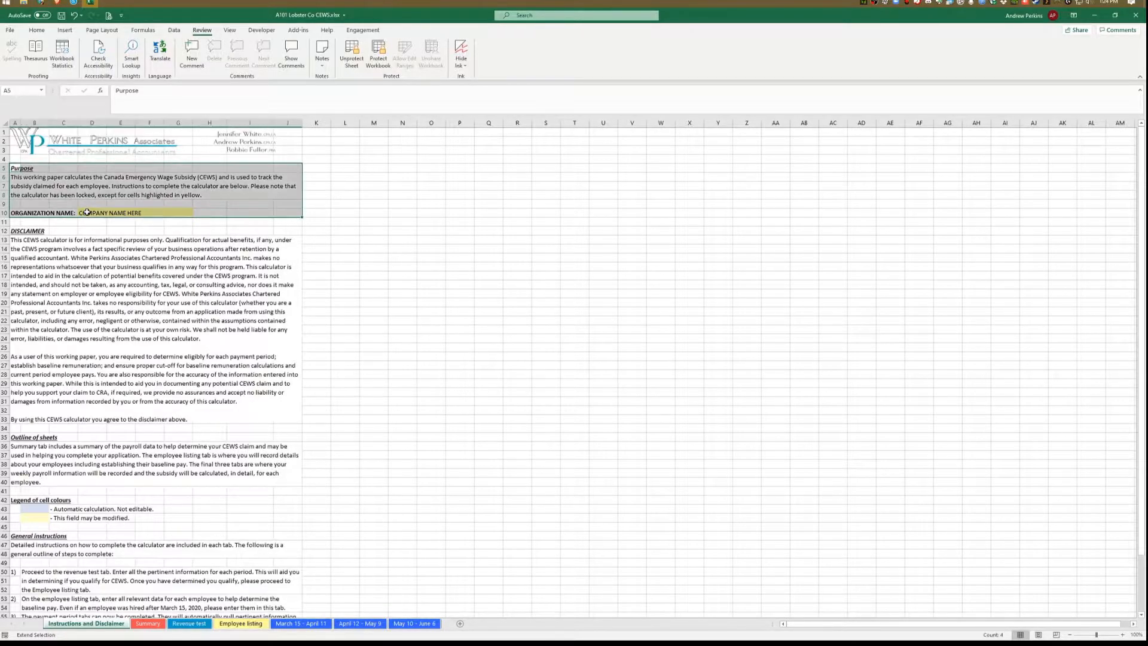
left_click_drag(87, 219, 63, 304)
left_click_drag(17, 169, 29, 183)
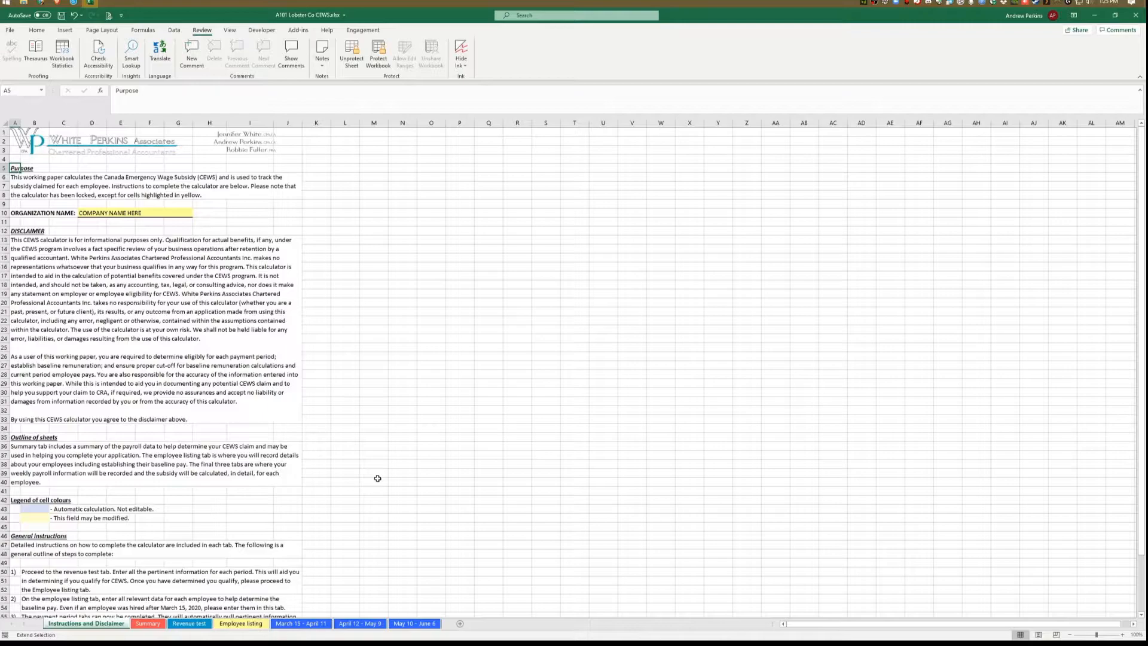
key("Down")
key("Escape")
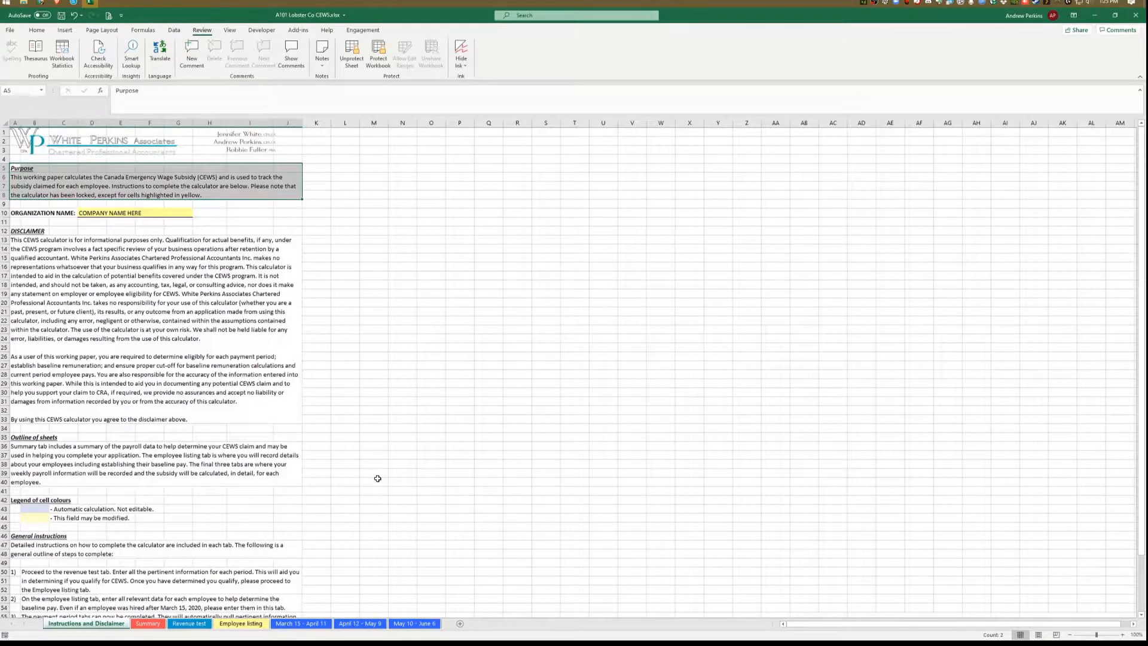
left_click(345, 330)
- Enter A101 Lobster Co as the organization name on the Instructions and Disclaimer sheet
left_click(98, 212)
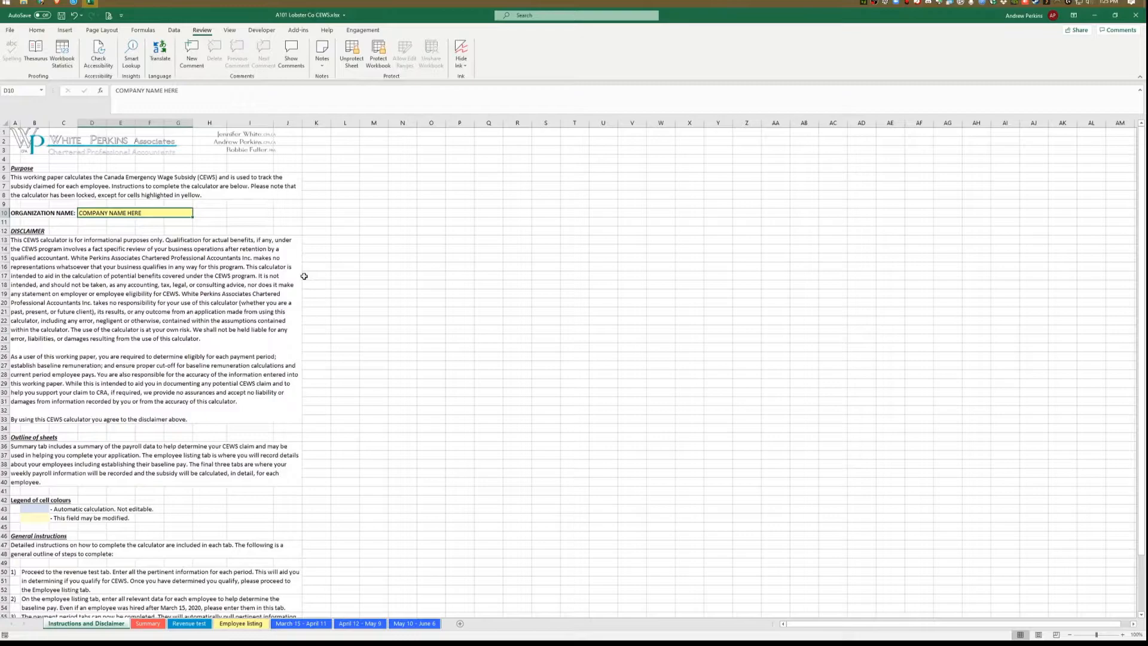
type("A101 L")
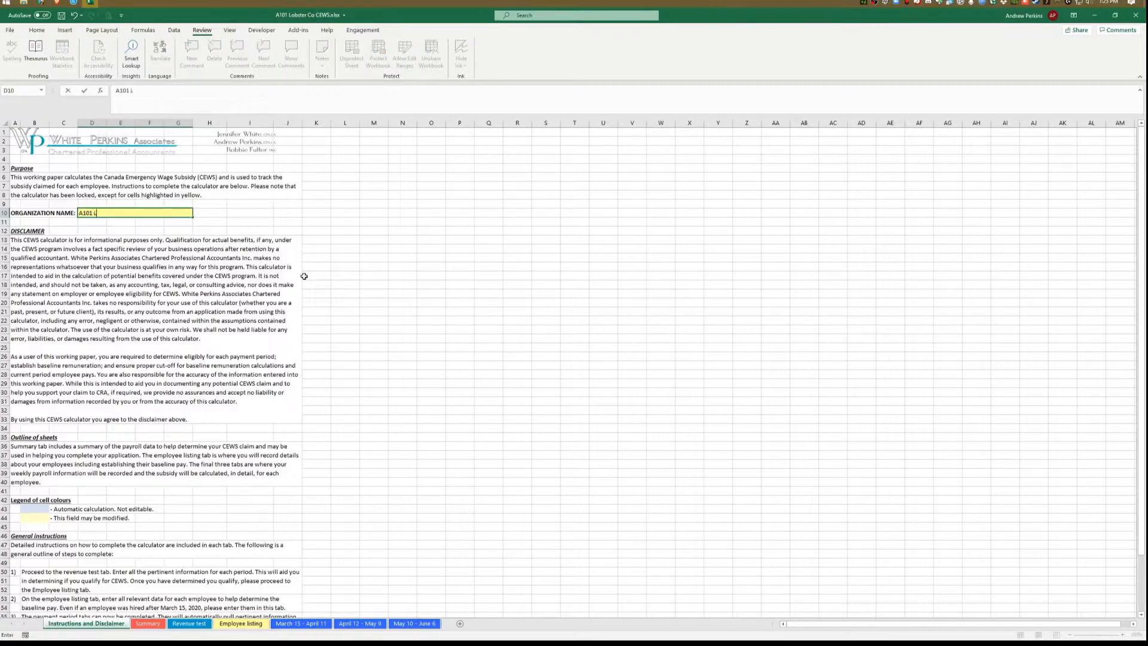
type("obster Co")
key("Return")
key("Left")
key("Left")
key("Left")
key("Up")
key("Up")
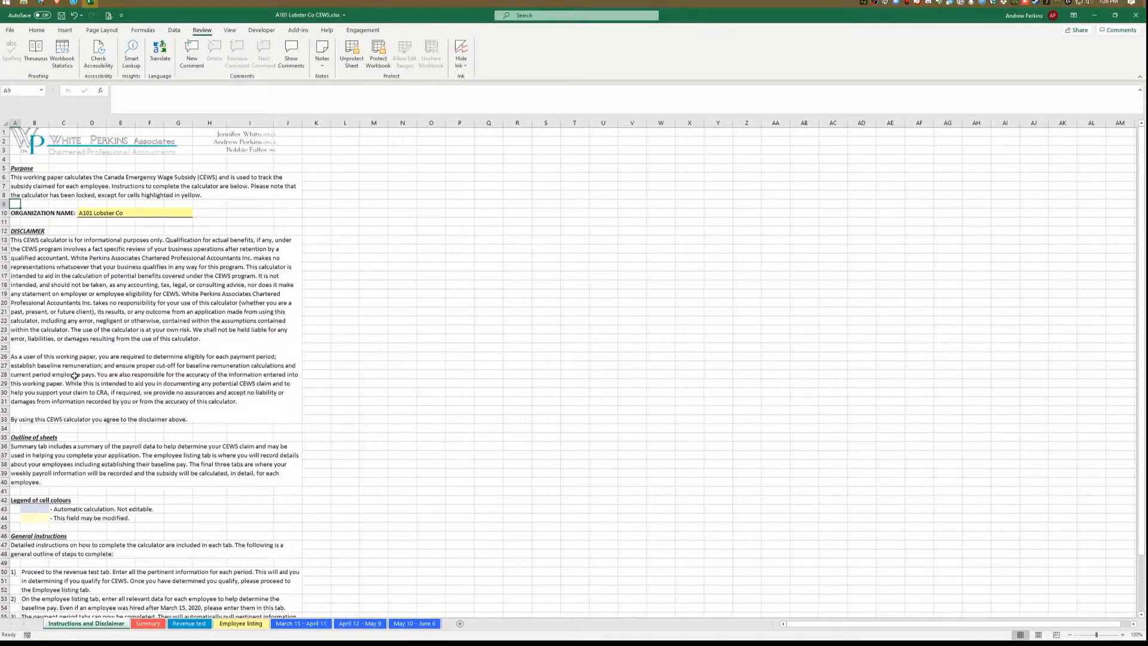
- Look through the outline and general instructions, and open the Revenue test sheet
scroll(77, 375, "down", 5)
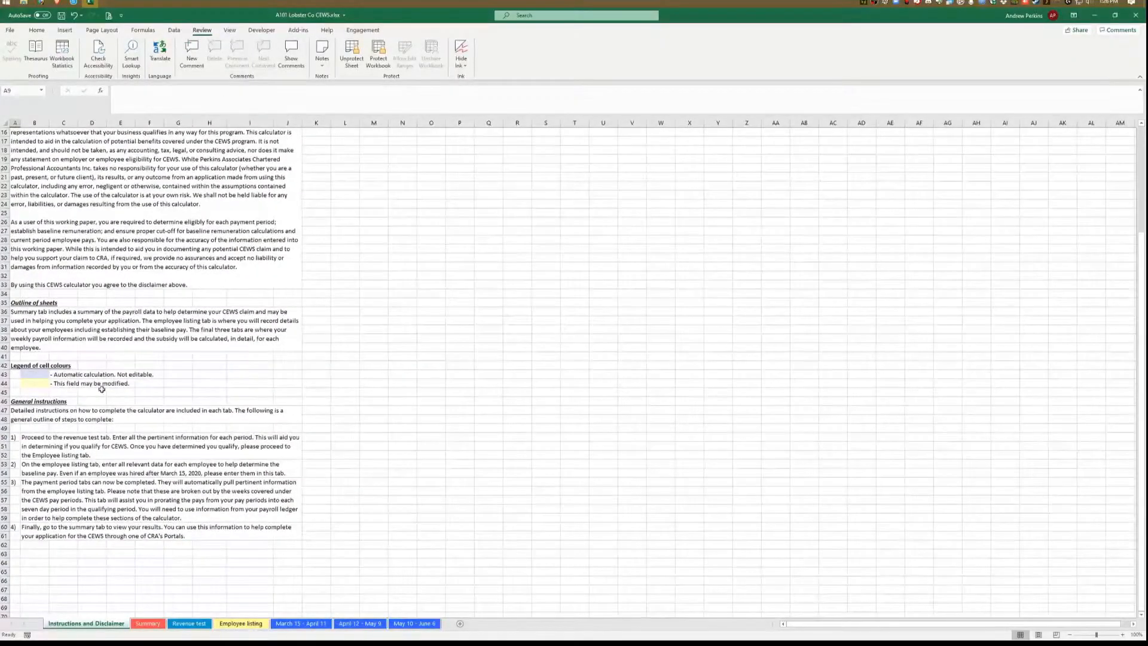
scroll(86, 389, "up", 5)
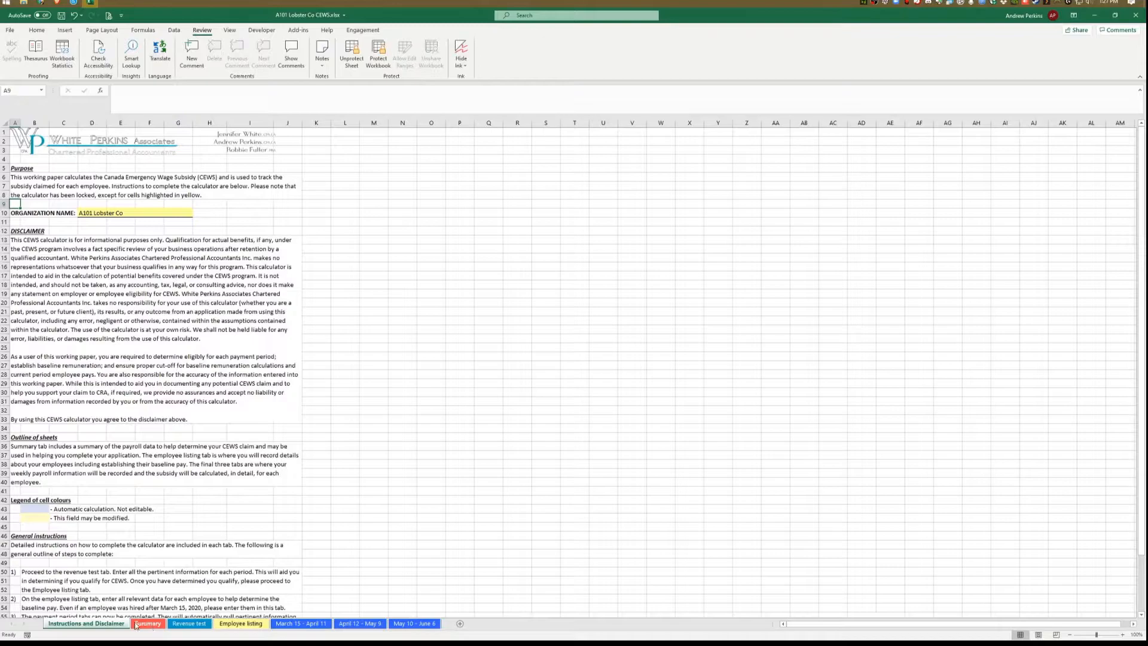
left_click(185, 625)
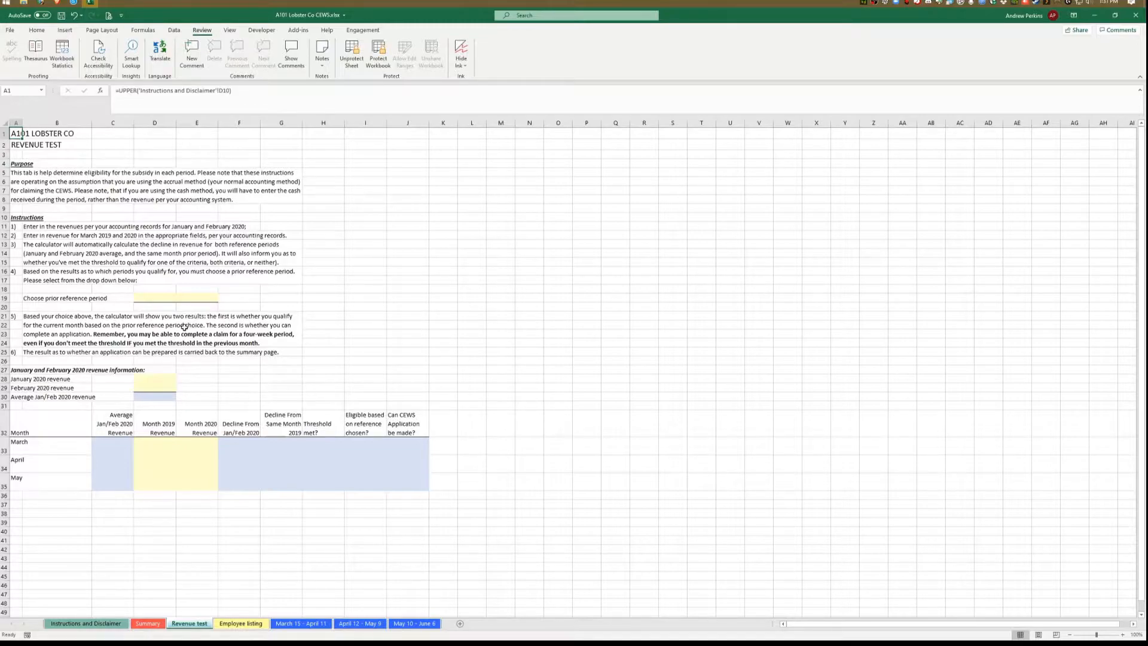
- Switch to Sage 50 and generate a two-period comparative income statement for January 1–31, 2020 and February 1–29, 2020
mouse_move(75, 2)
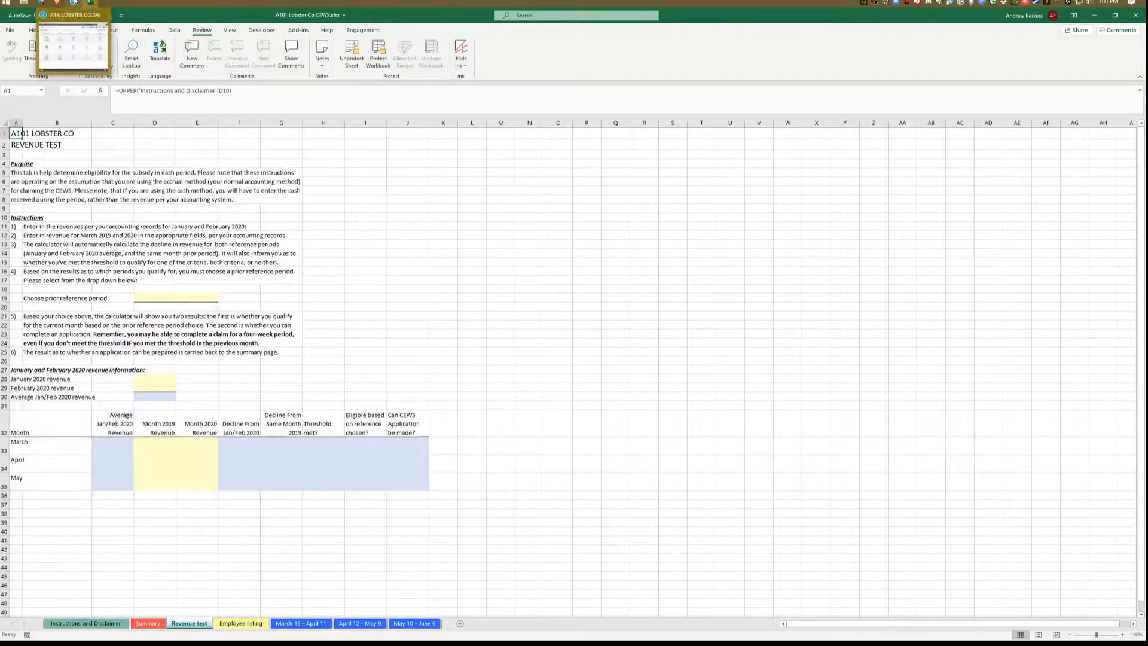
left_click(75, 2)
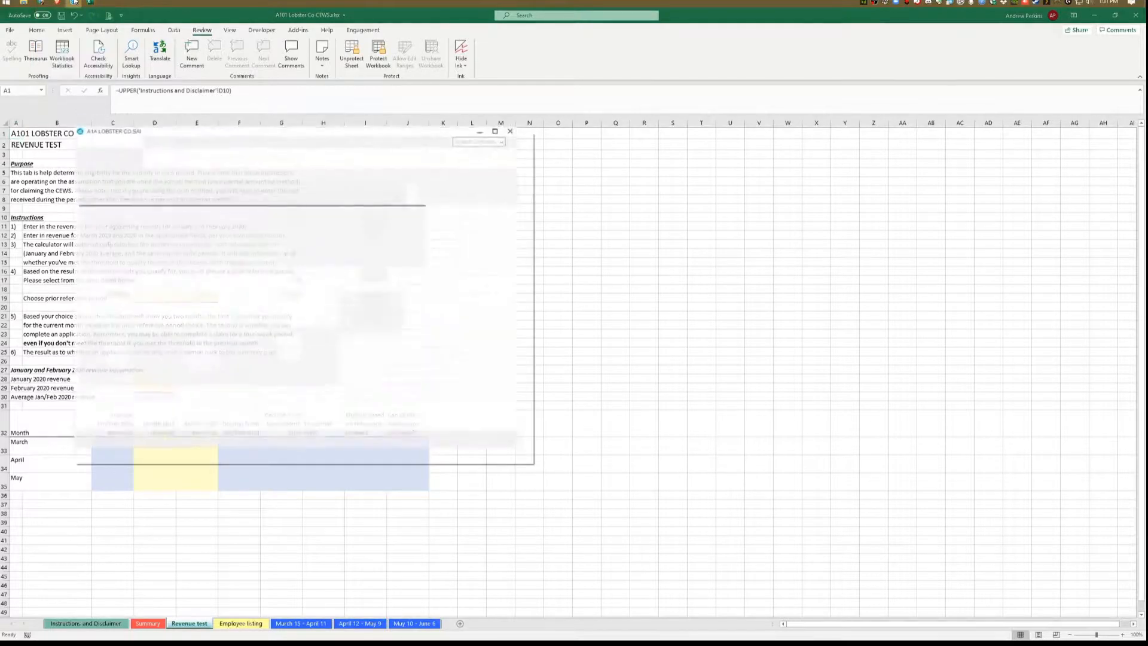
left_click_drag(229, 135, 424, 76)
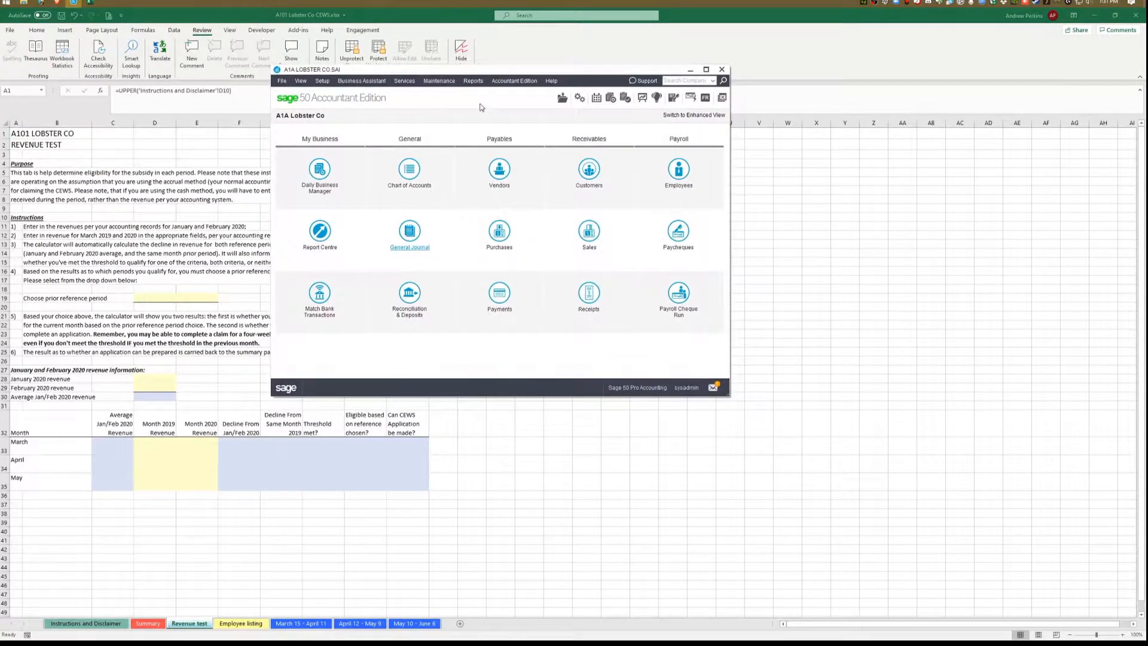
left_click(475, 82)
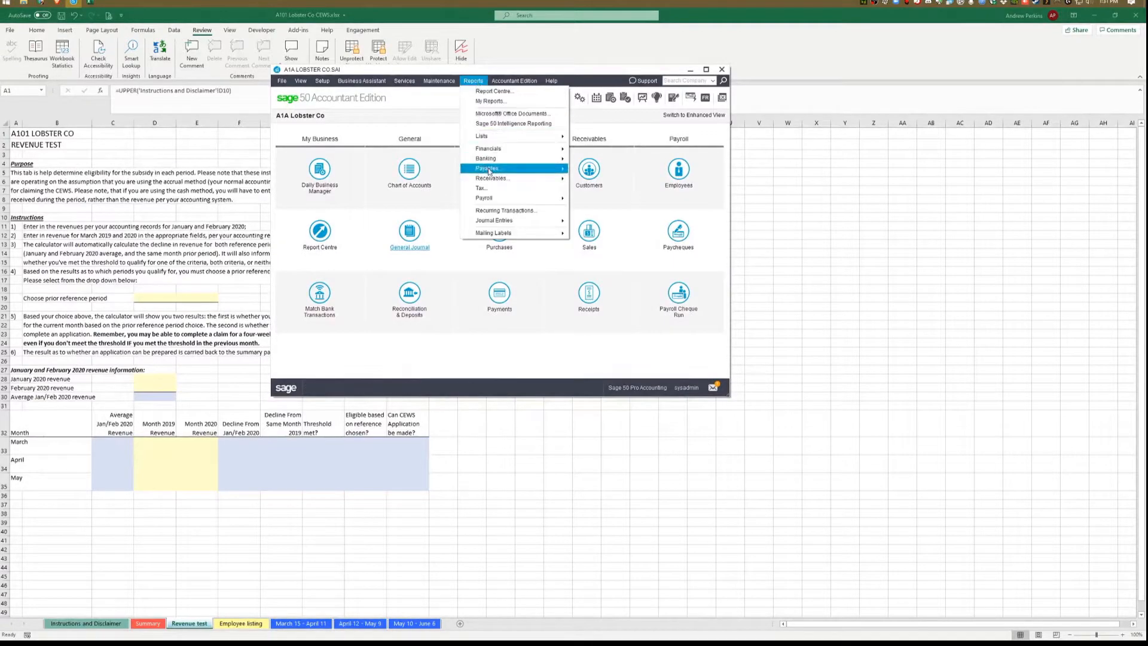
left_click(506, 149)
left_click(473, 80)
mouse_move(506, 148)
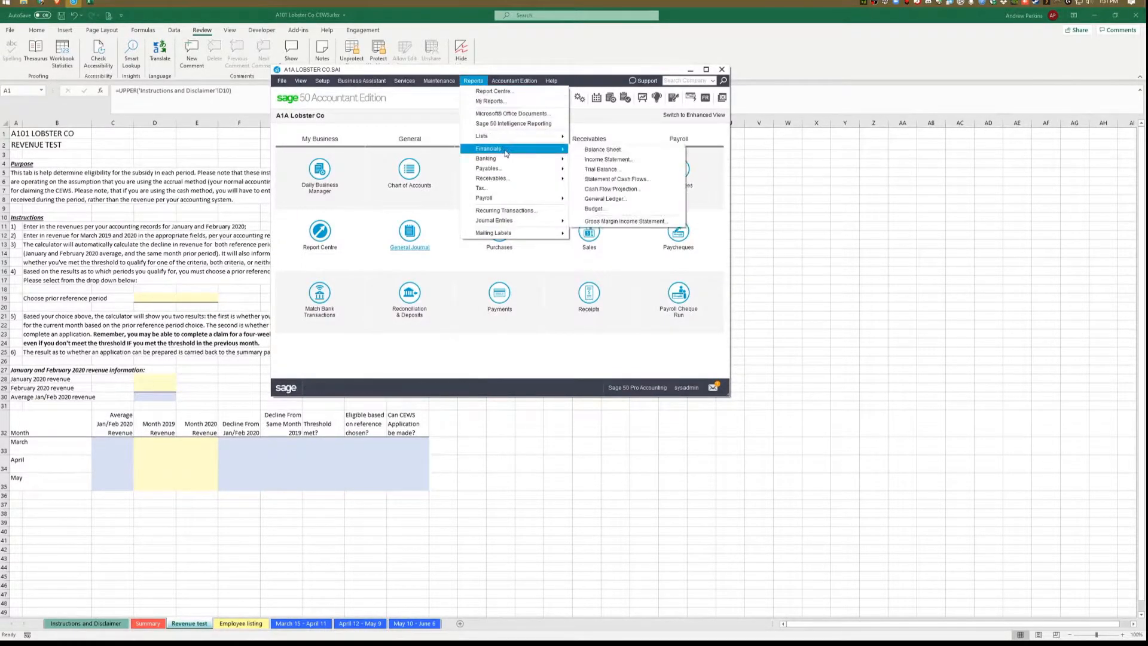
left_click(598, 161)
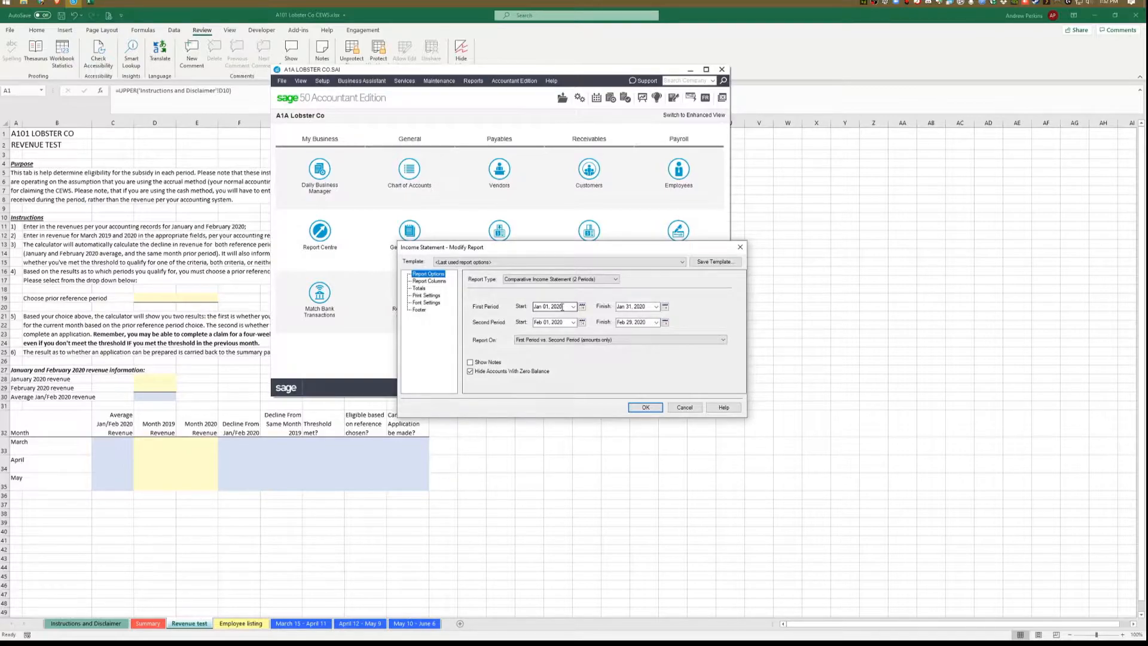
left_click(555, 281)
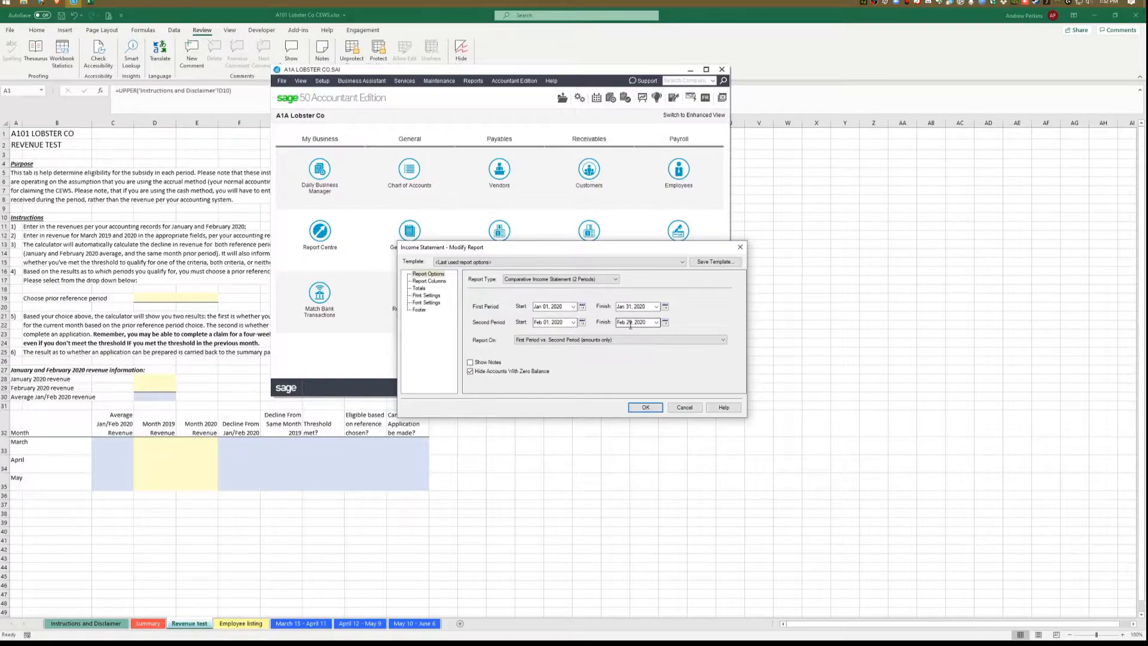
left_click(643, 407)
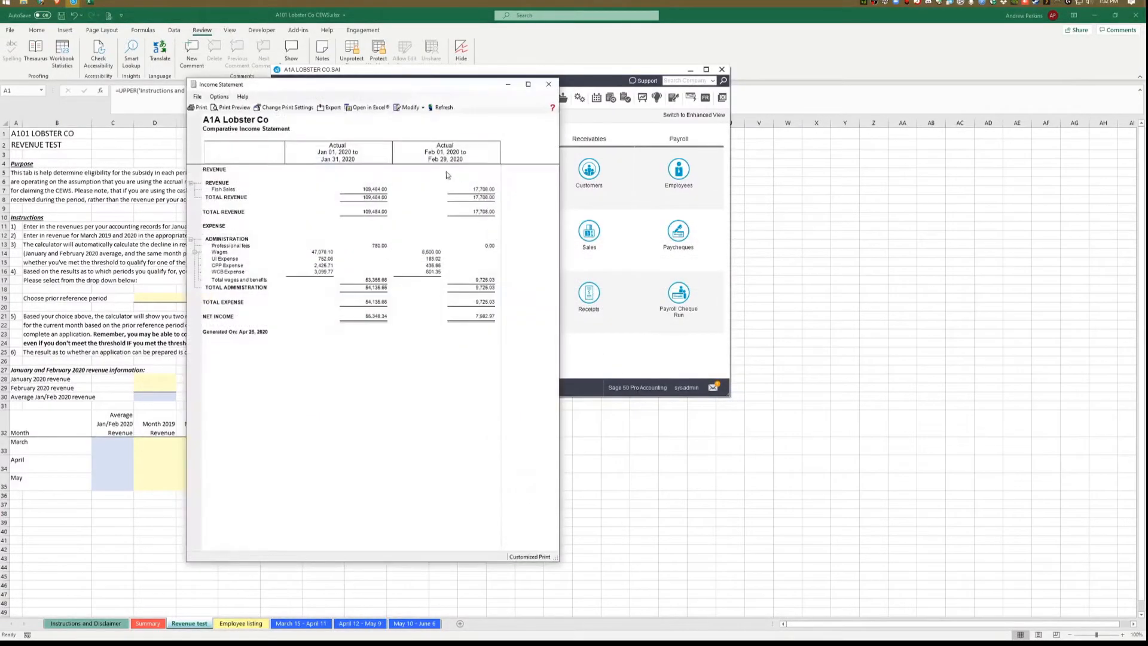
- Hide the Sage 50 home window and arrange the income statement side by side with the CEWS workbook
left_click_drag(392, 89, 670, 108)
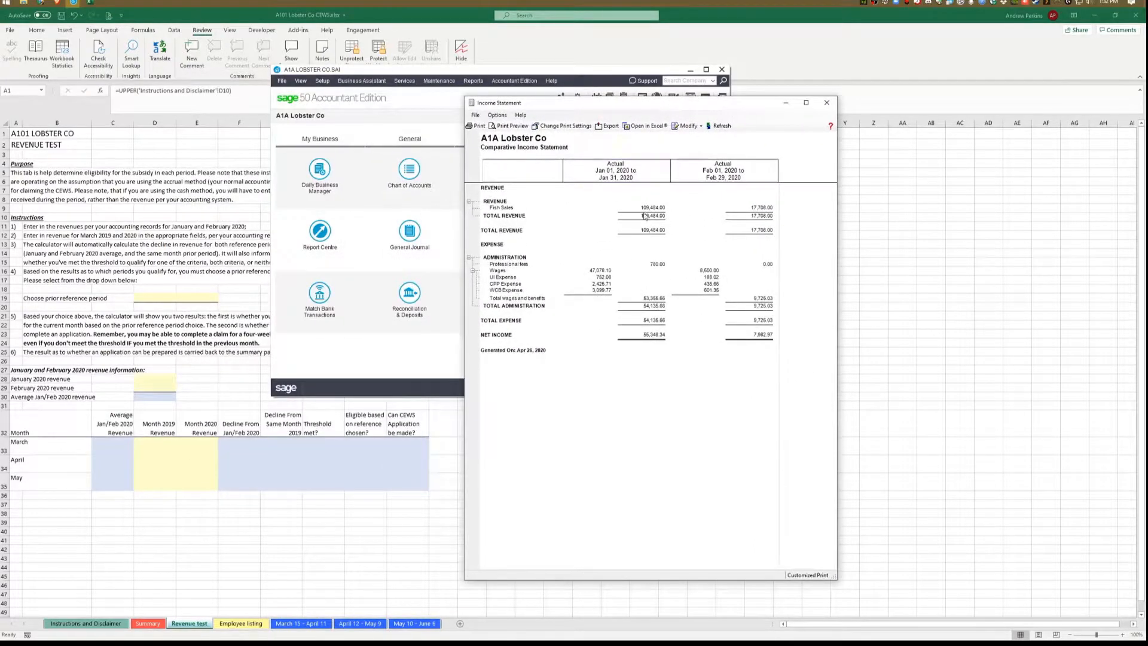
left_click(689, 70)
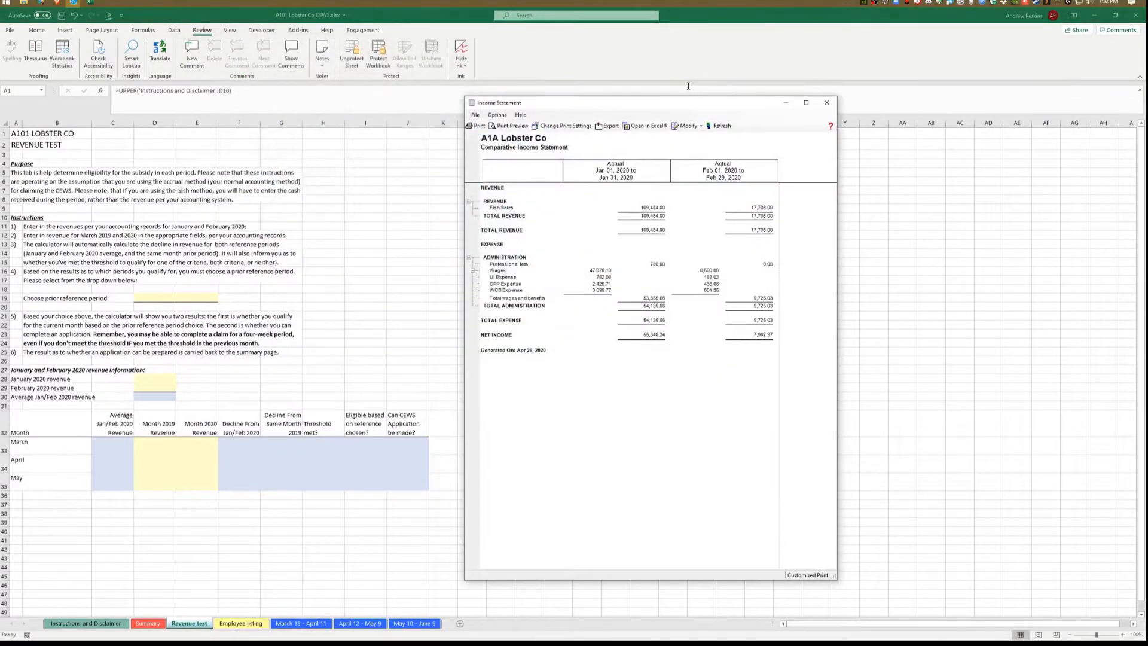
key("super+Right")
left_click(372, 237)
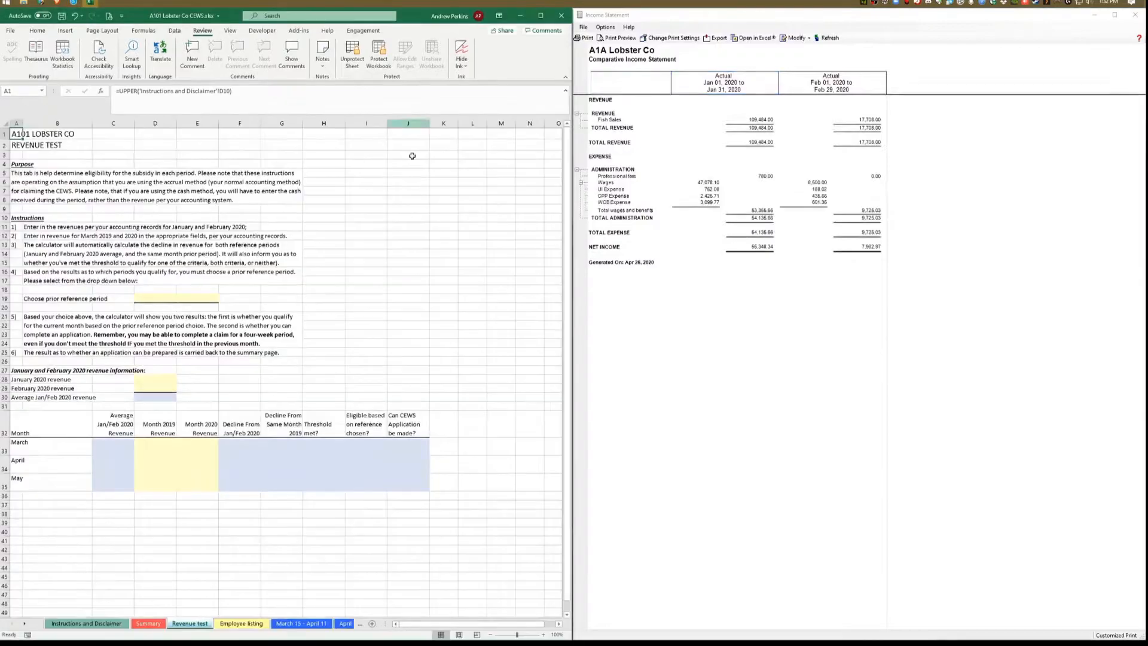
- Enter the January 2020 revenue as 109,484 and the February 2020 revenue as 17,708 on the Revenue test sheet
left_click(149, 299)
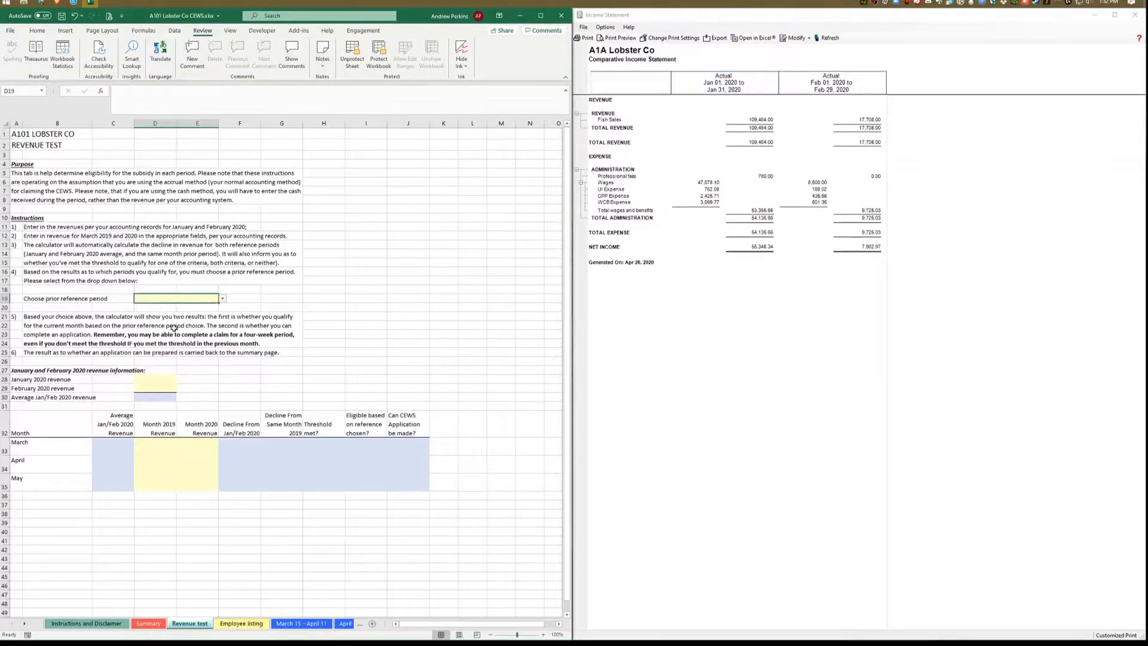
left_click(148, 380)
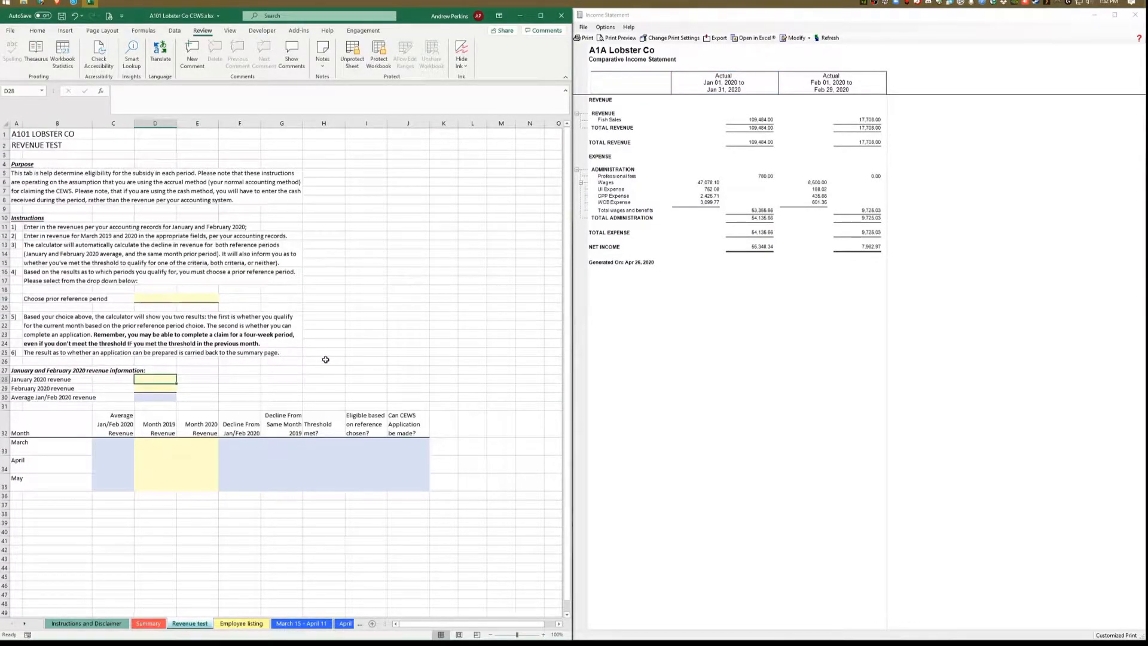
type("109,484")
key("Return")
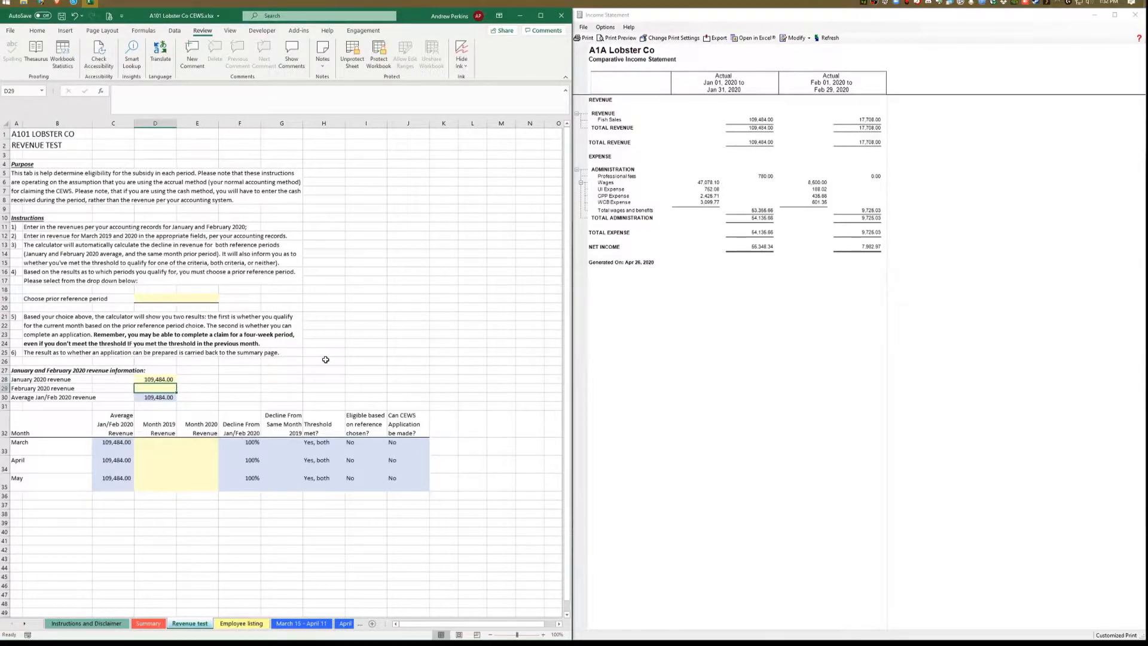
type("17708")
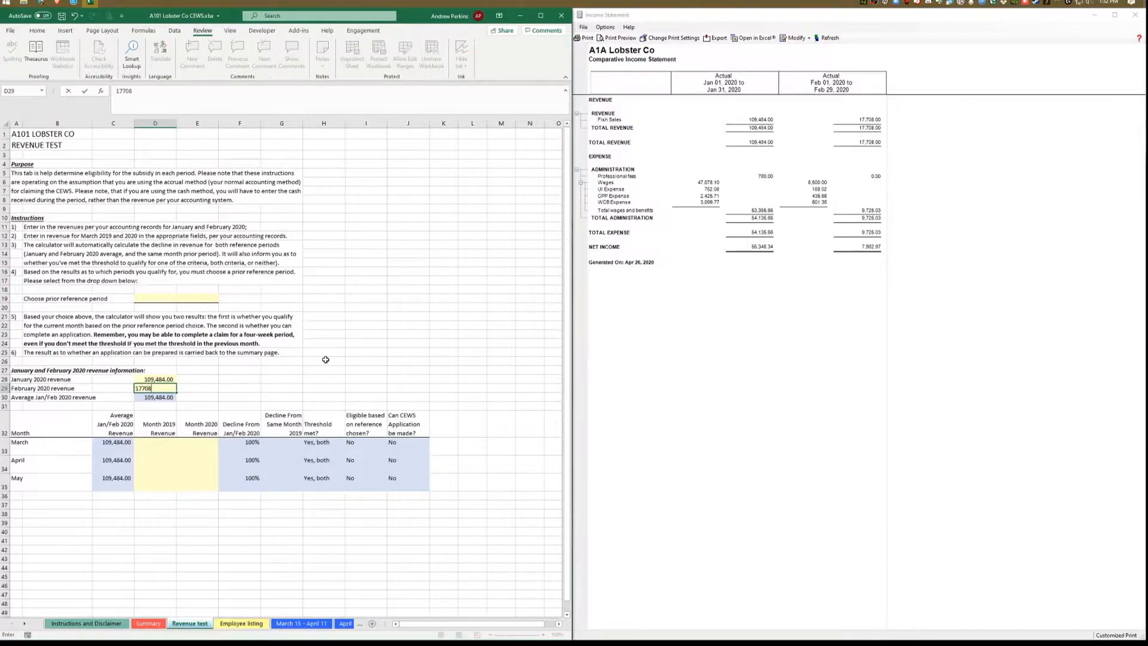
key("Return")
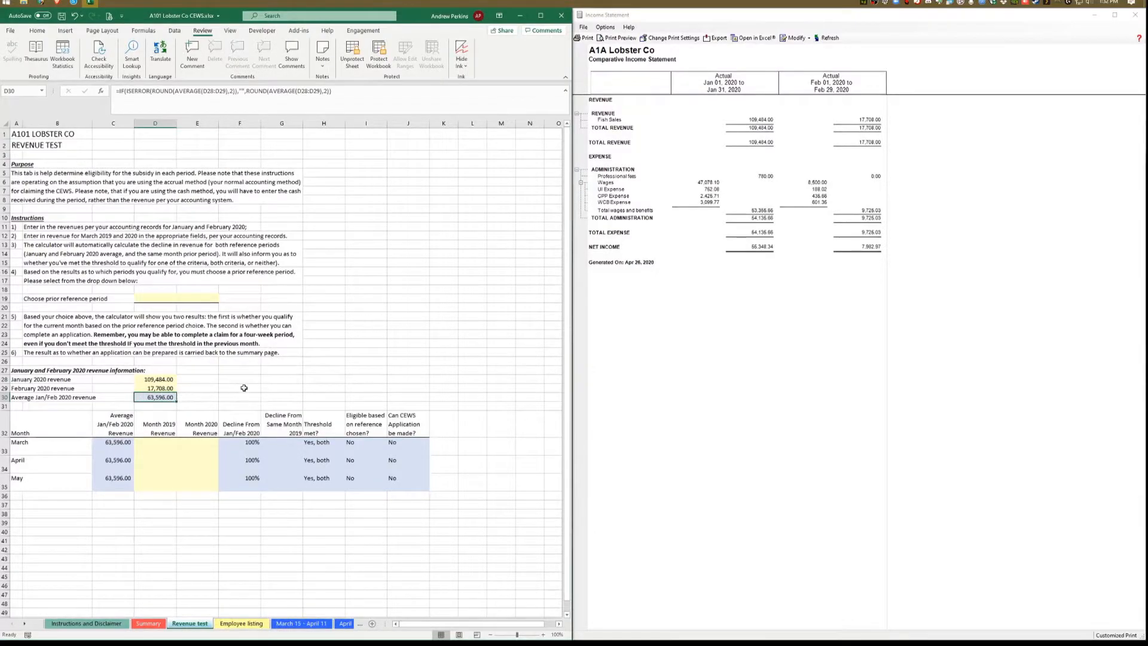
- Change the report to a single-period income statement for March 1–31, 2020 and place it beside the workbook again
left_click(796, 38)
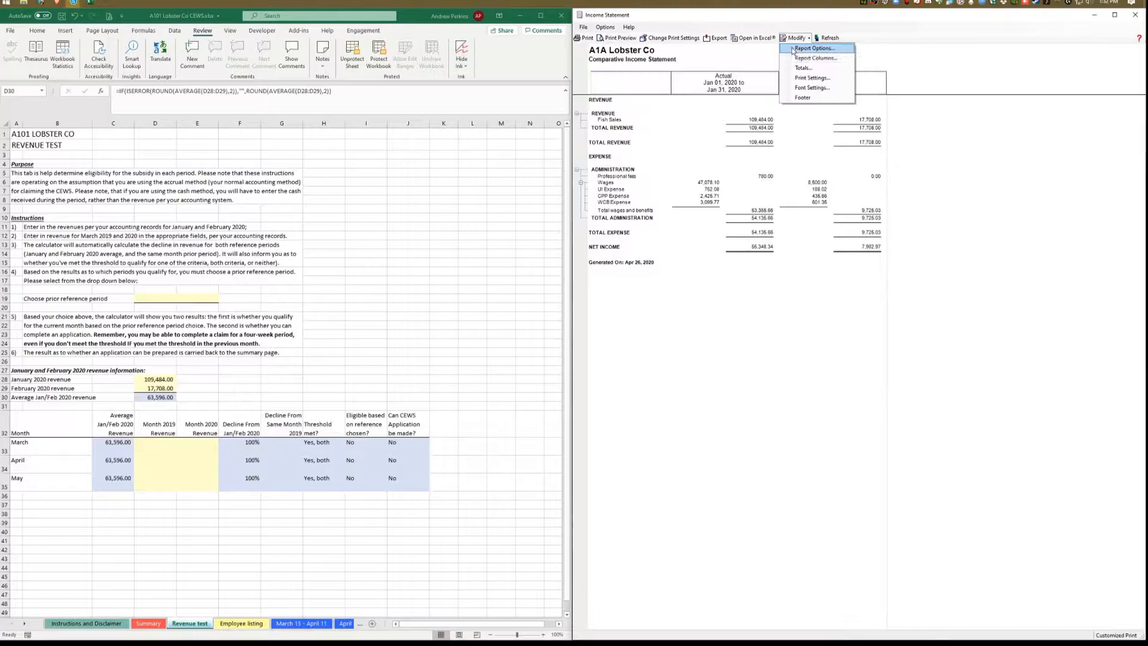
left_click(793, 48)
left_click(588, 279)
left_click(588, 287)
left_click(622, 299)
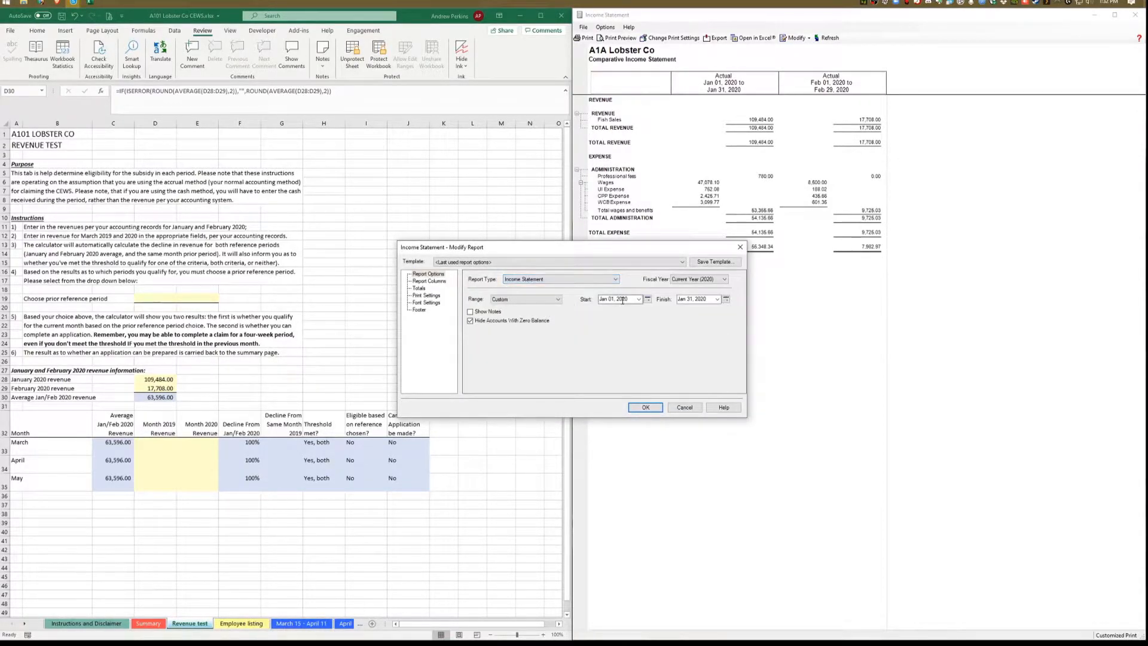
type("0301")
key("Tab")
type("0331")
key("Return")
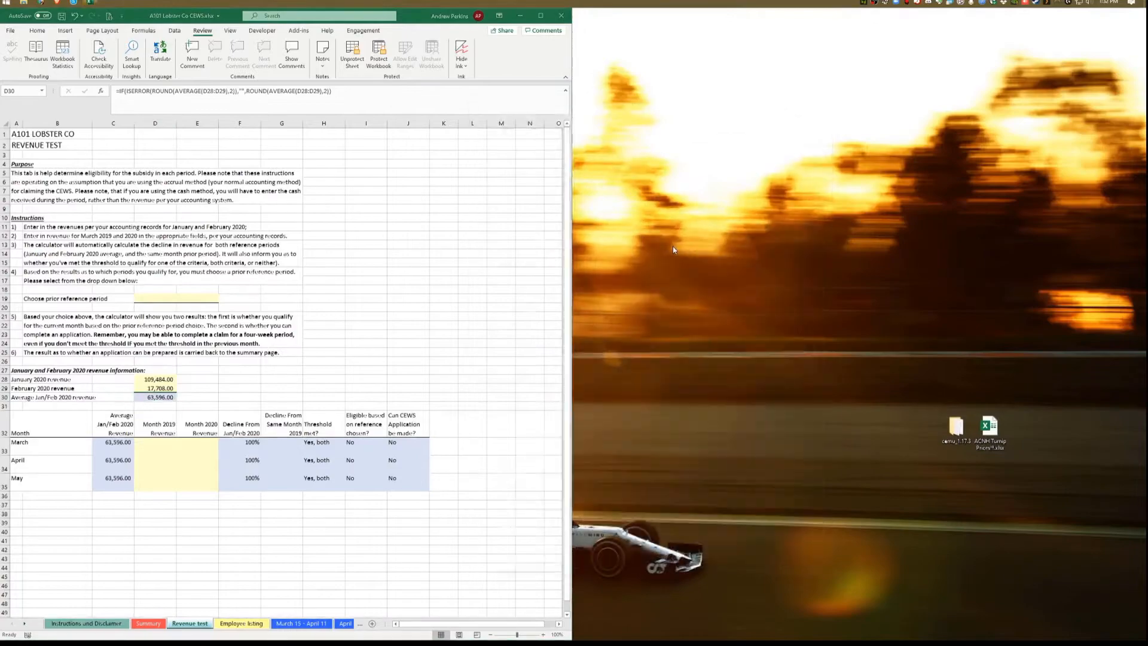
key("super+Right")
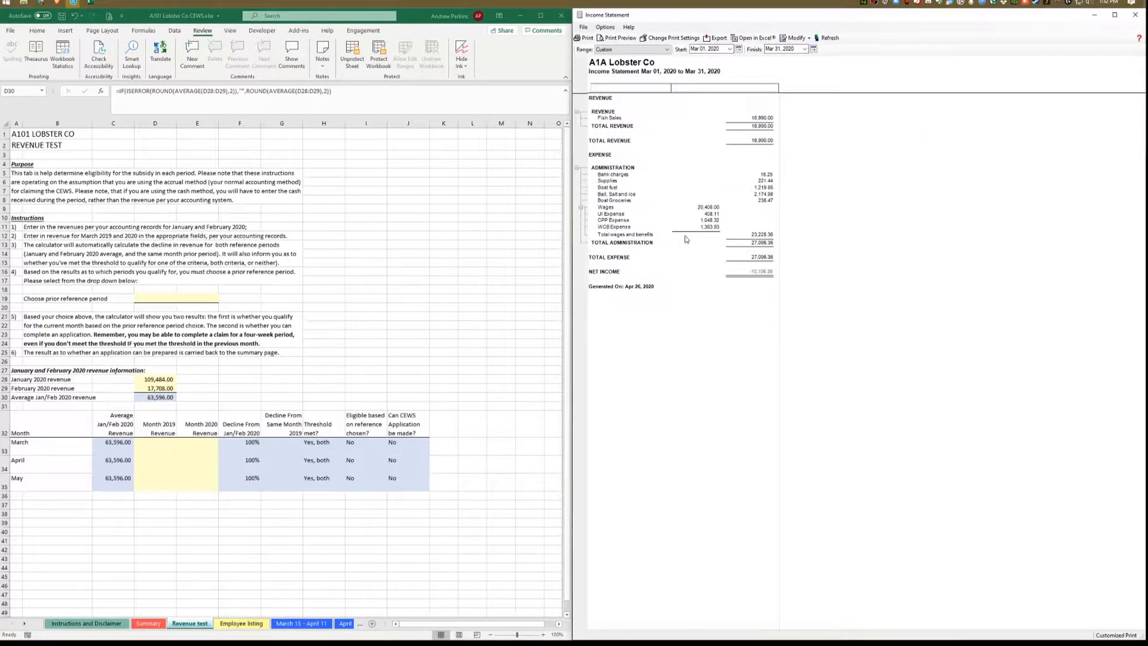
- Enter 16,990 as the March 2020 revenue in the monthly comparison table
left_click(151, 446)
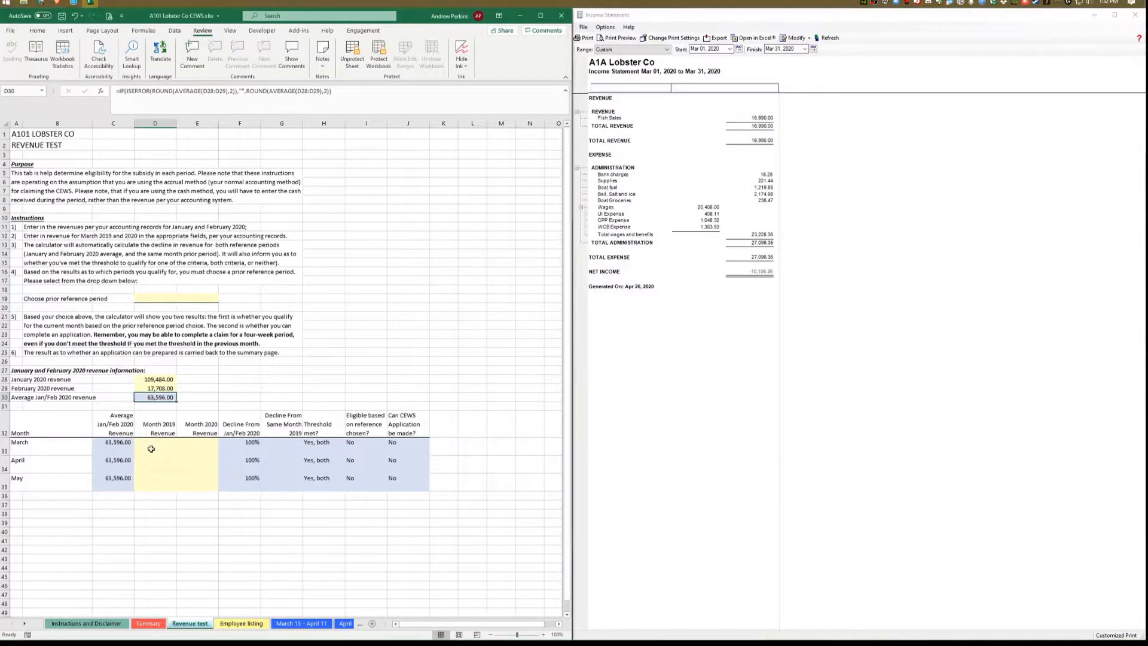
left_click(150, 449)
left_click(190, 439)
type("1699")
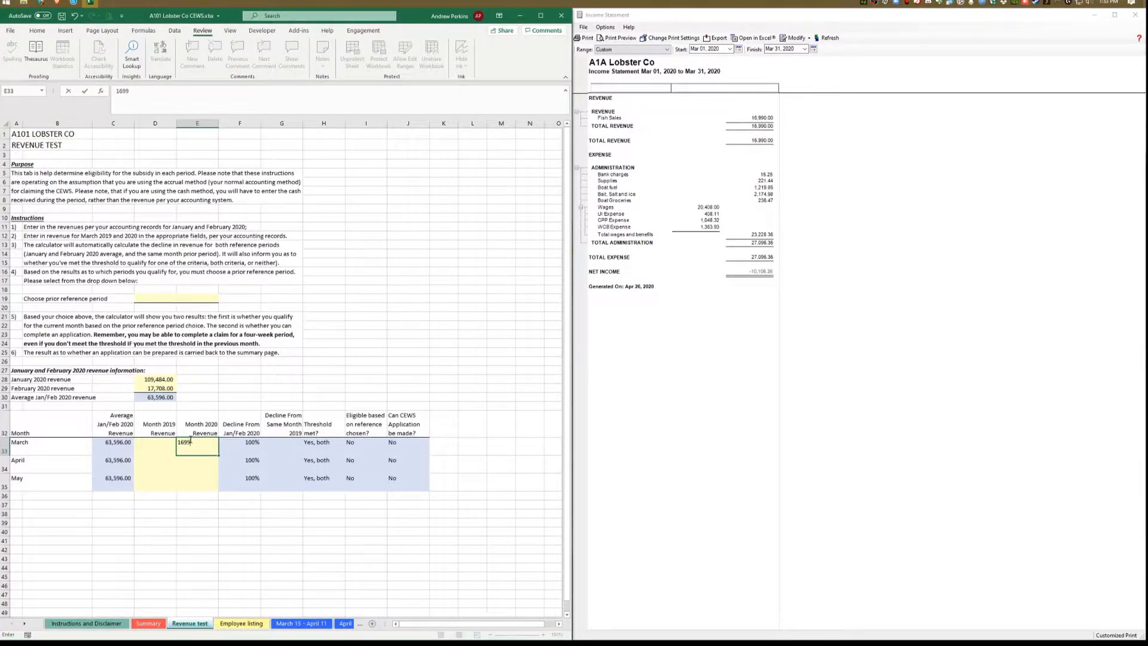
key("Return")
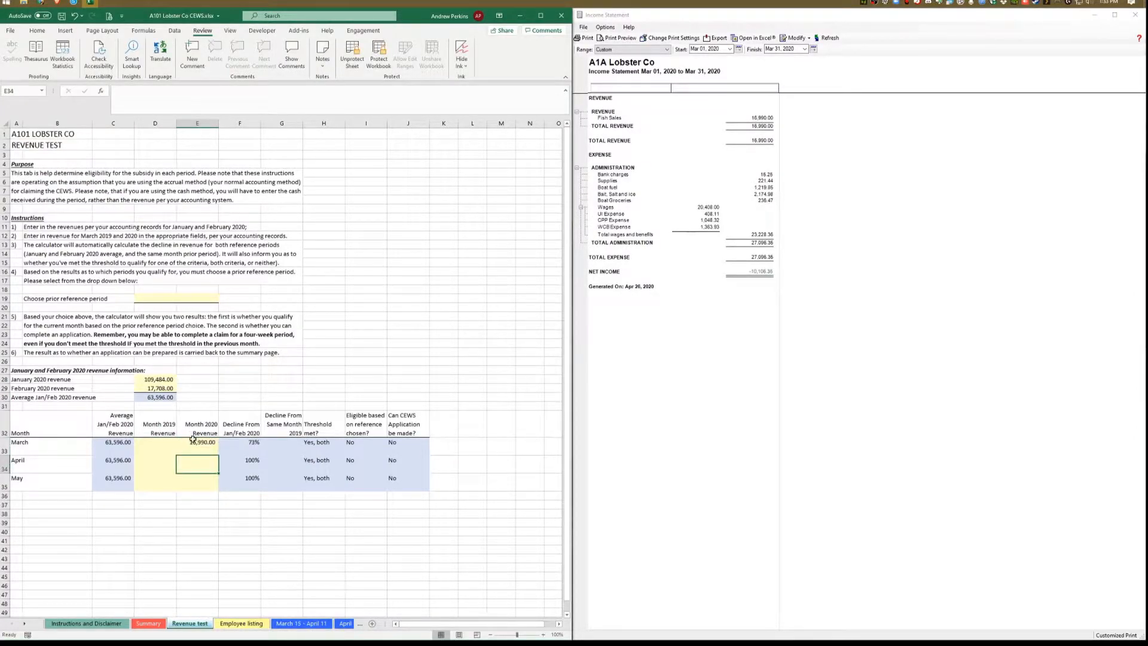
- Modify the income statement to cover March 1–31, 2019 using the previous fiscal year (2019)
left_click(797, 39)
left_click(805, 49)
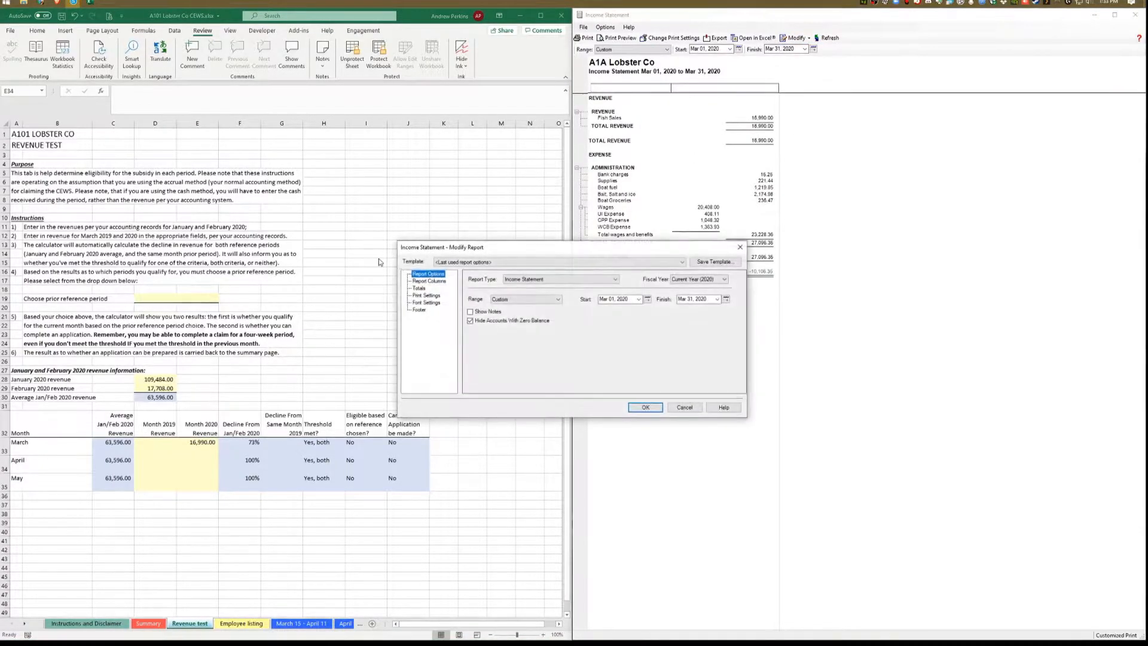
left_click(700, 279)
left_click(692, 293)
left_click(616, 299)
type("030109")
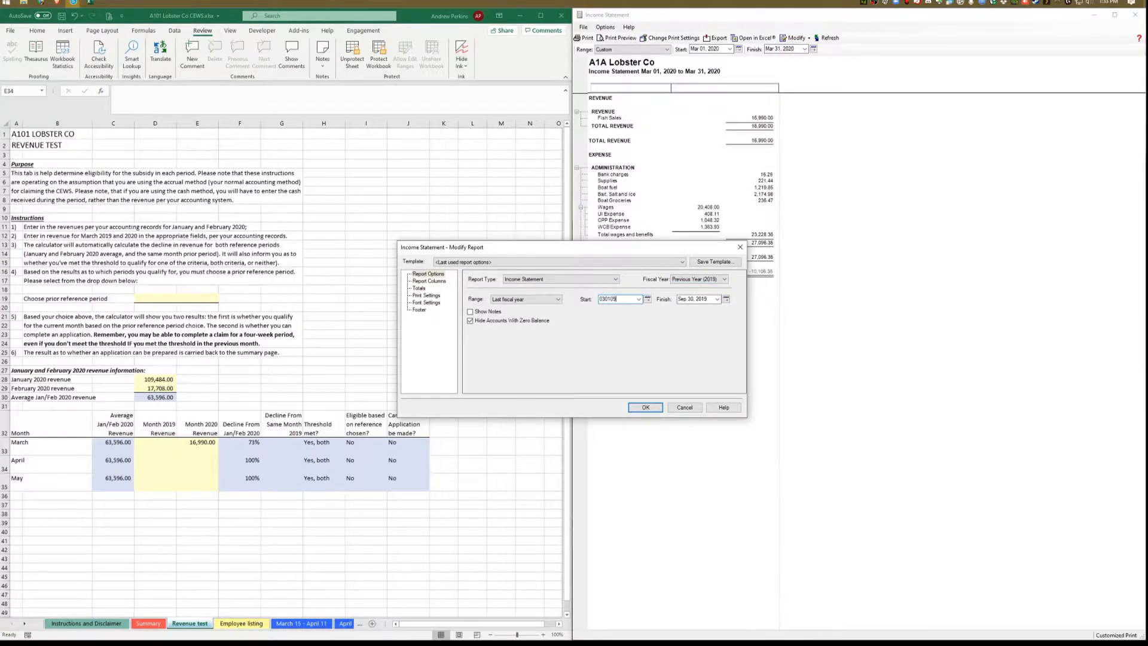
key("Tab")
type("03")
key("shift+Tab")
key("shift+Tab")
type("030119")
key("Return")
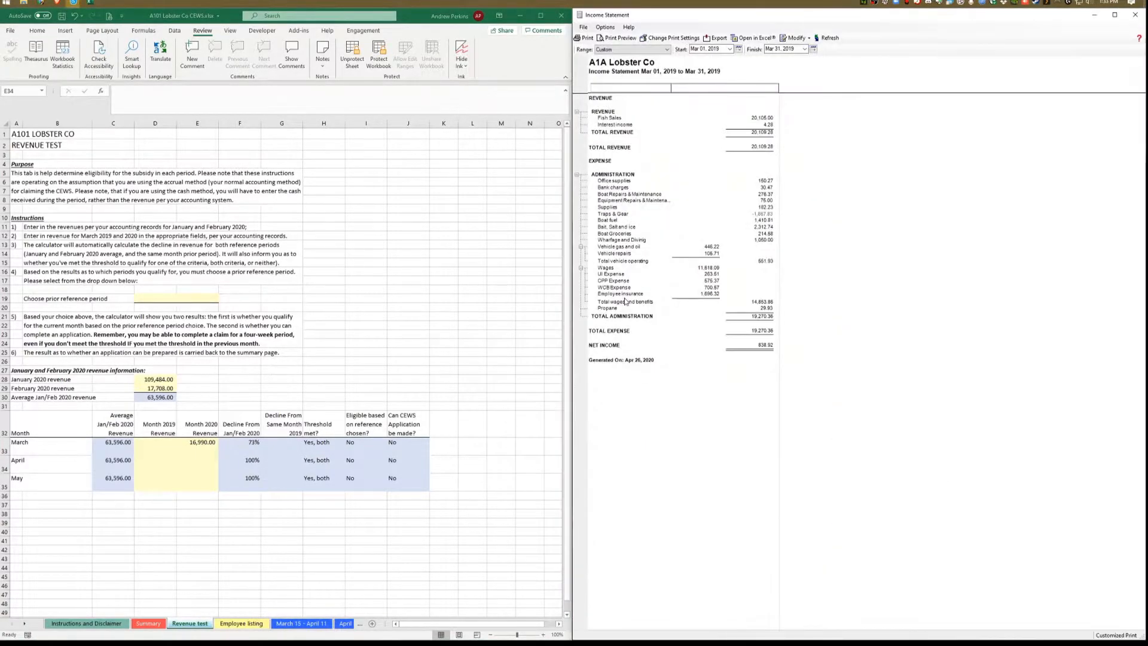
- Enter 20,105 as the March 2019 revenue and check the March threshold and eligibility results
left_click(154, 446)
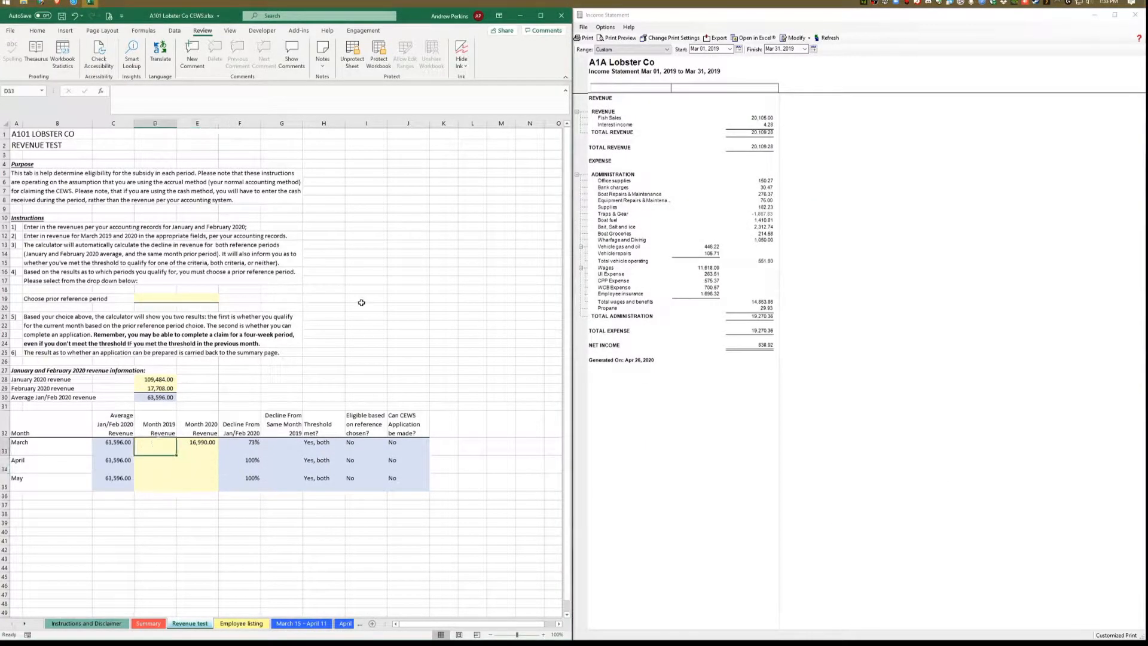
type("20105")
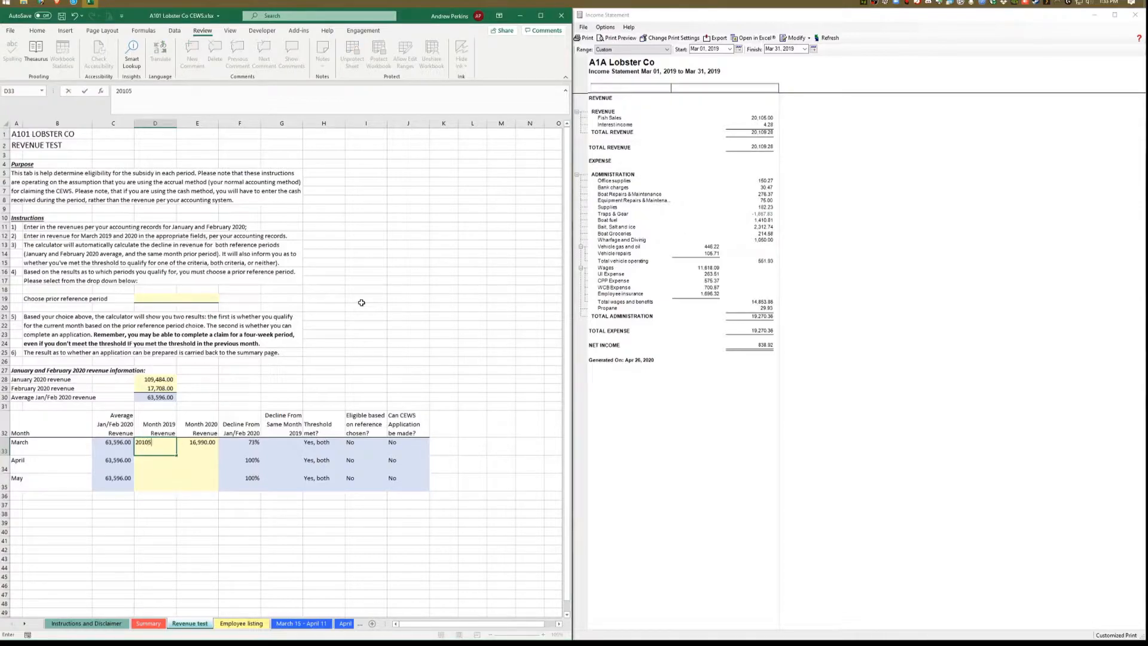
key("Return")
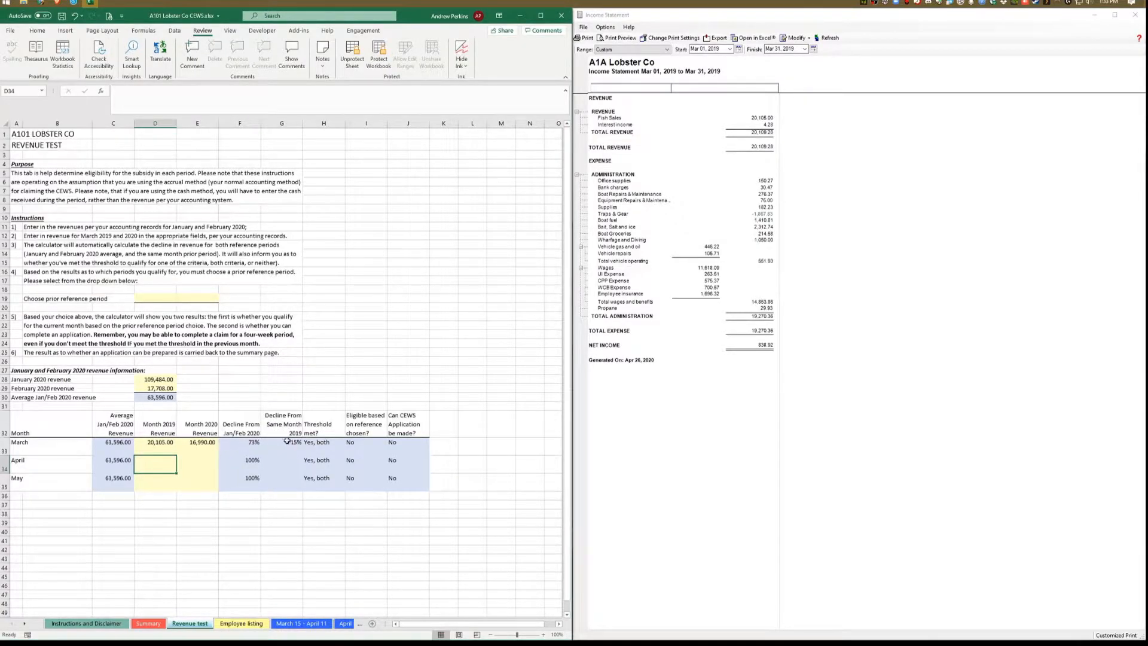
left_click(323, 444)
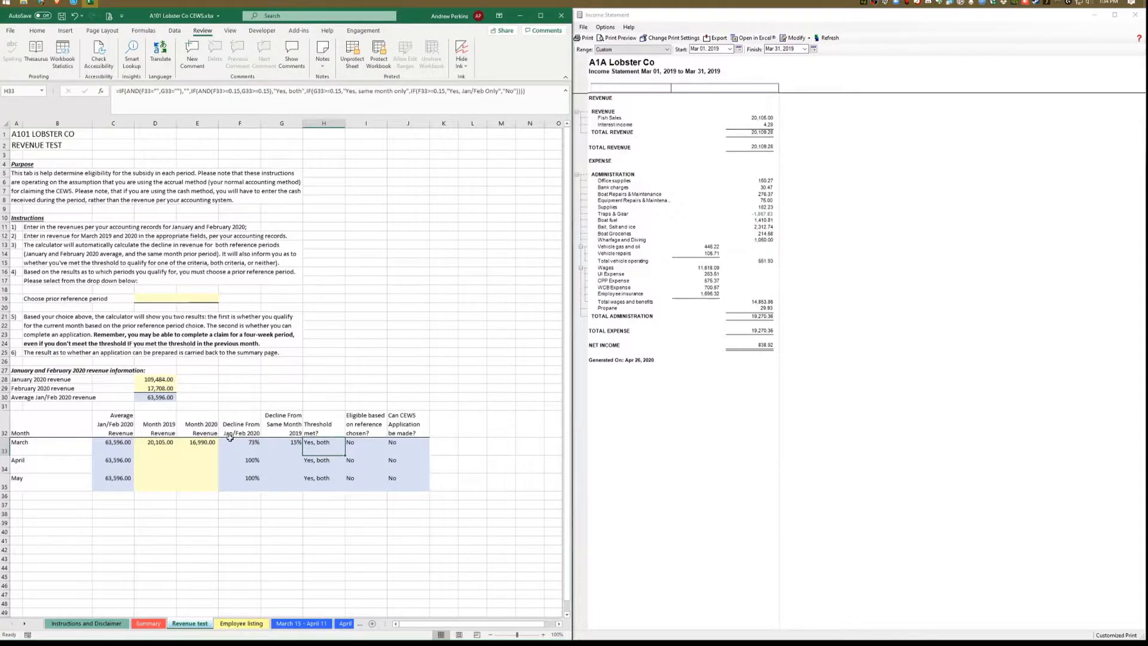
left_click(372, 445)
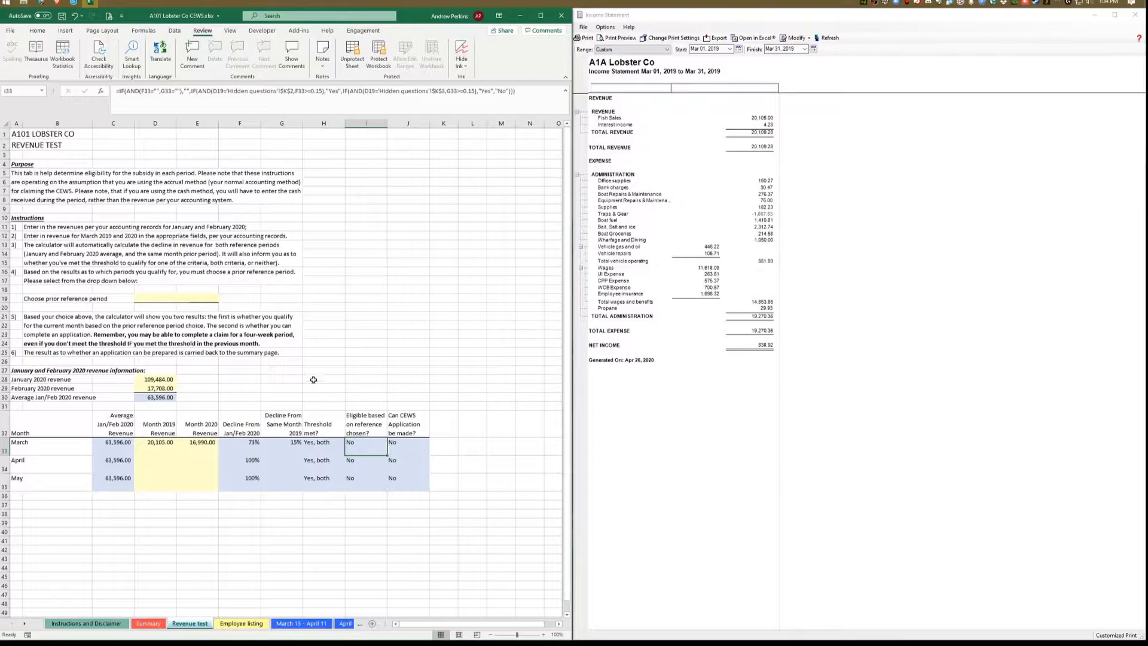
- Choose Same month 2019 as the prior reference period on the Revenue test sheet
left_click(205, 299)
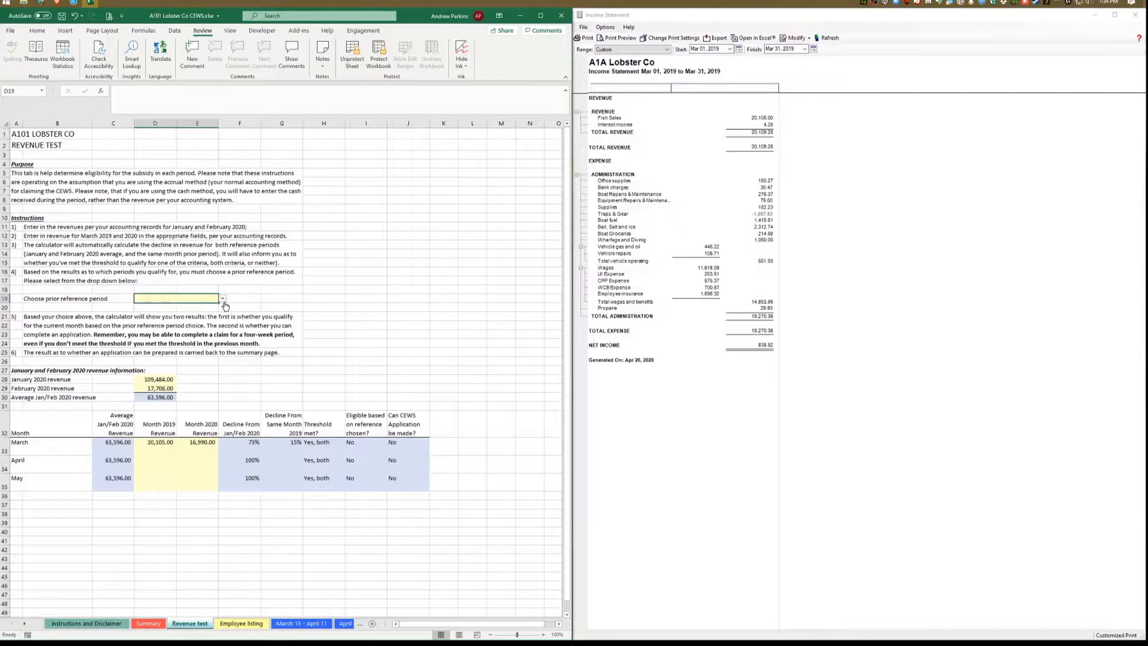
left_click(222, 299)
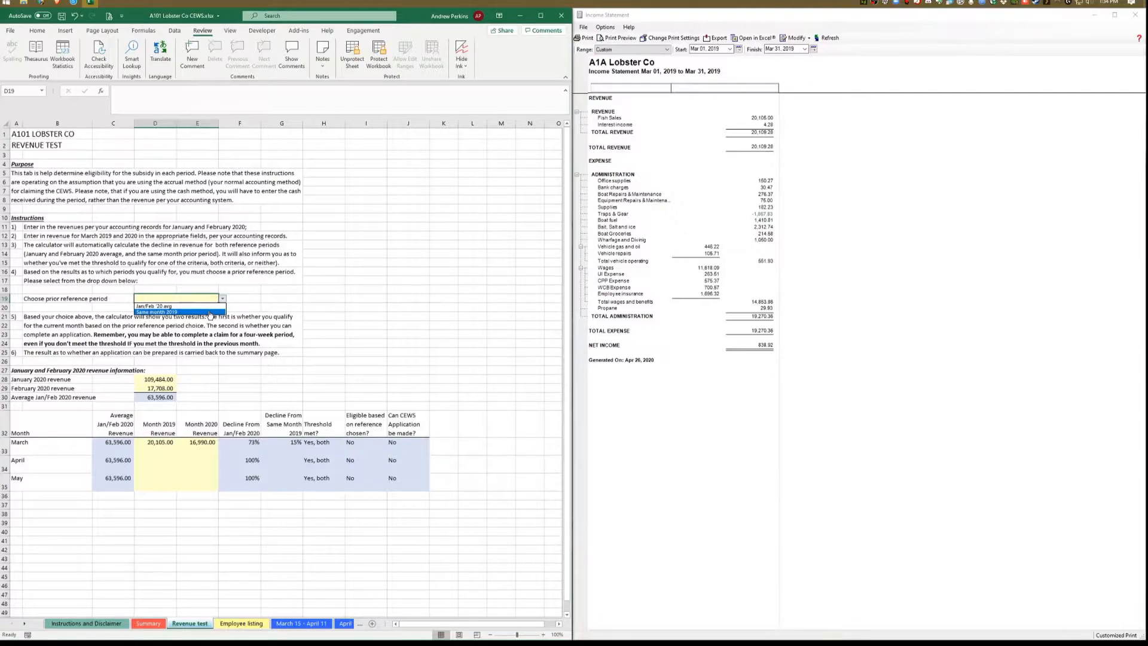
left_click(179, 312)
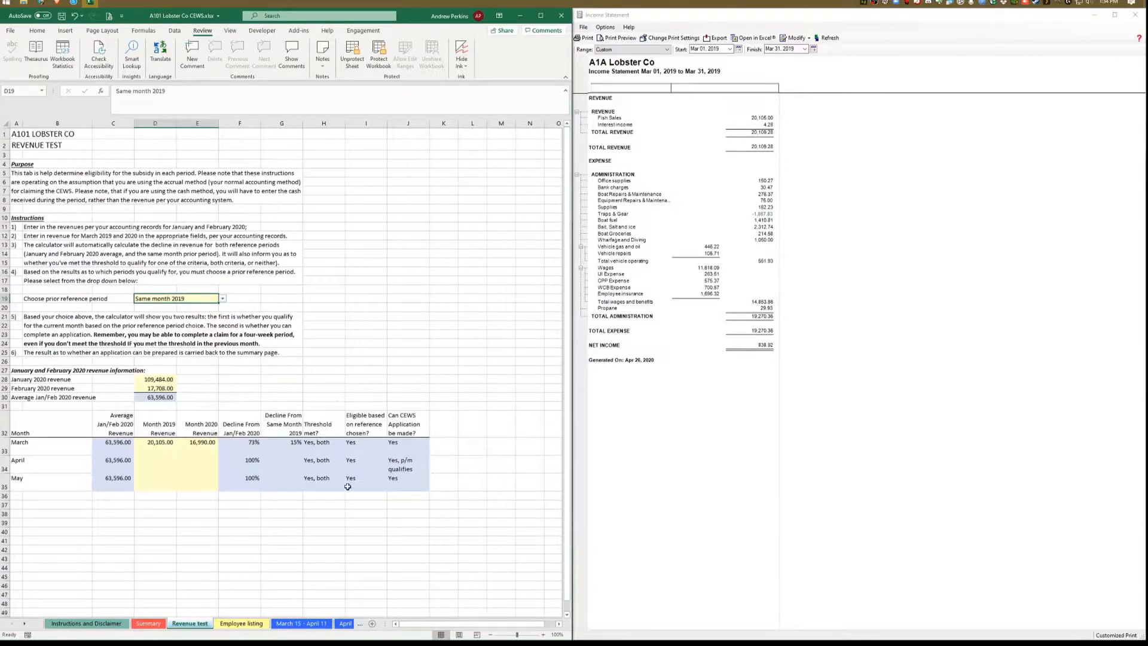
- Examine the March eligibility result and the April threshold, eligibility and CEWS application results in the comparison table
left_click(361, 445)
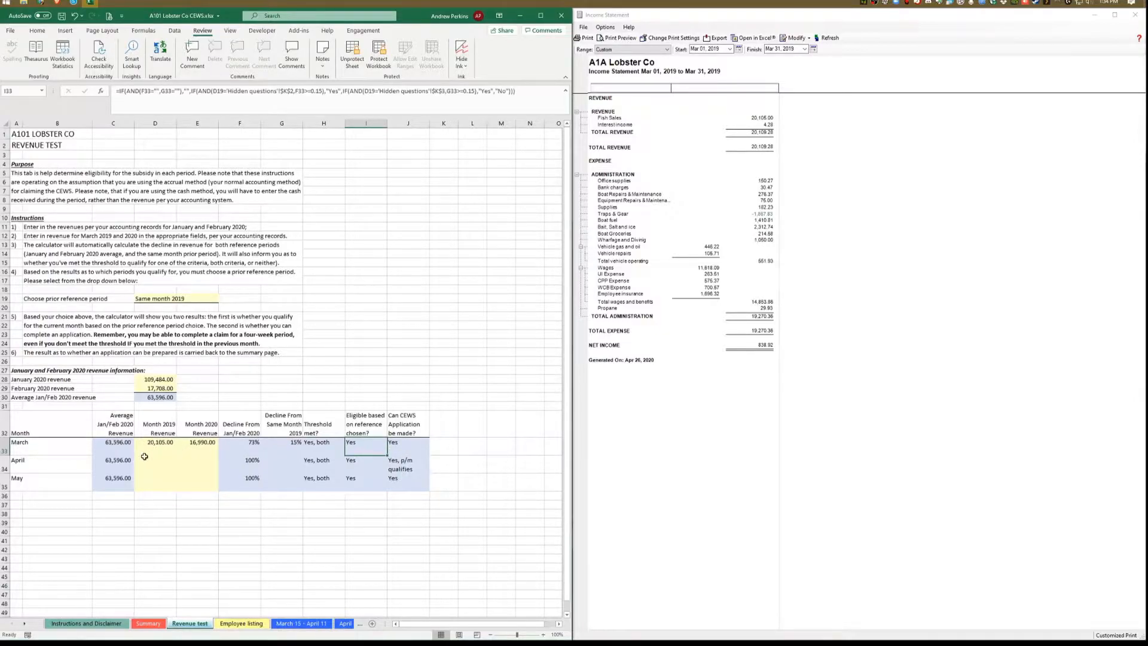
left_click(175, 464)
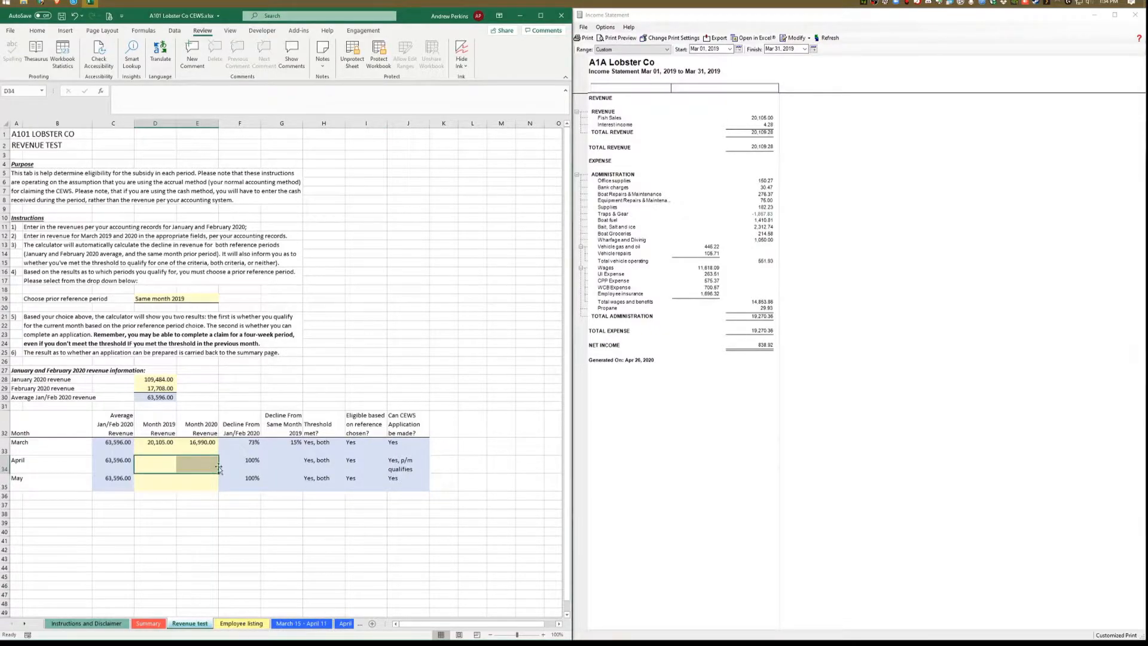
left_click(332, 467)
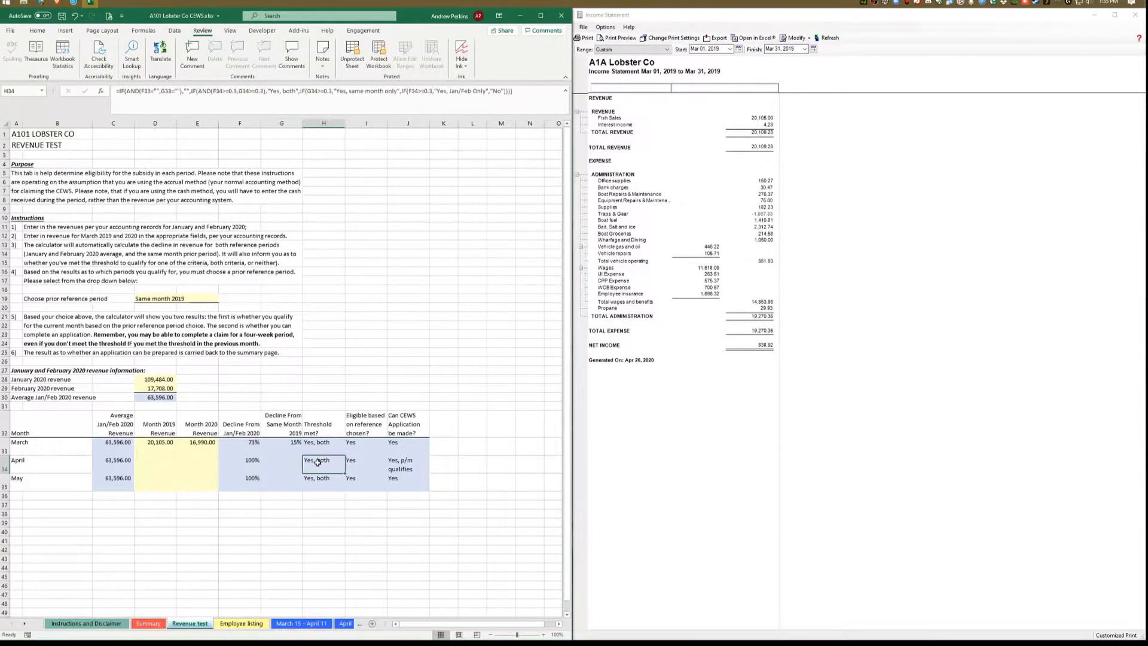
left_click(170, 460)
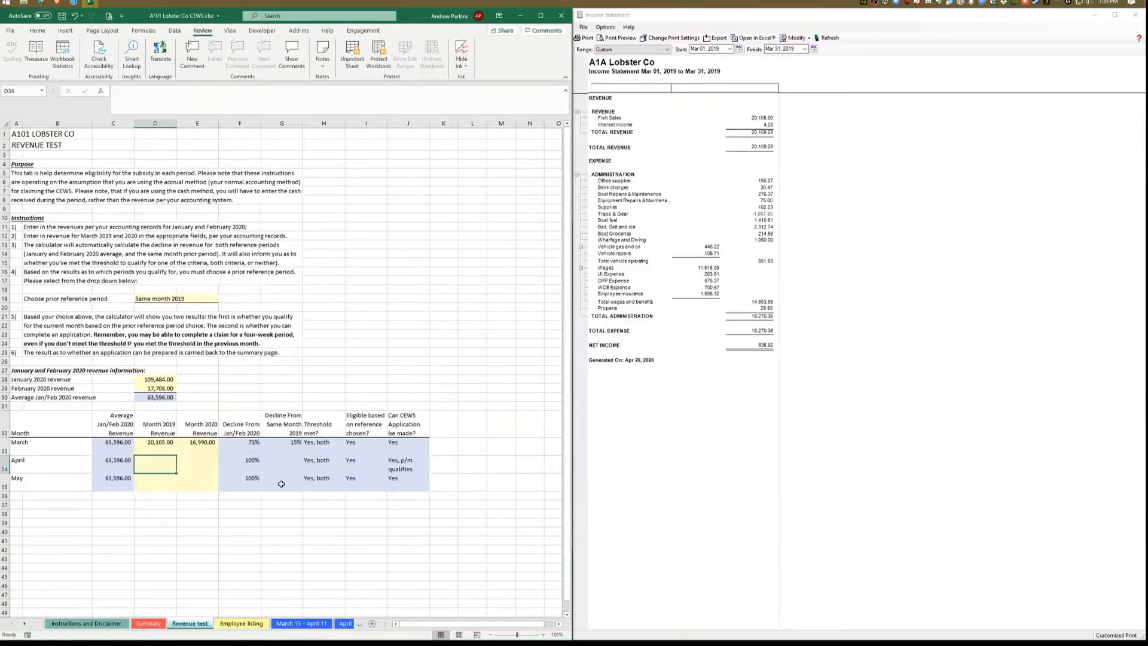
left_click(357, 463)
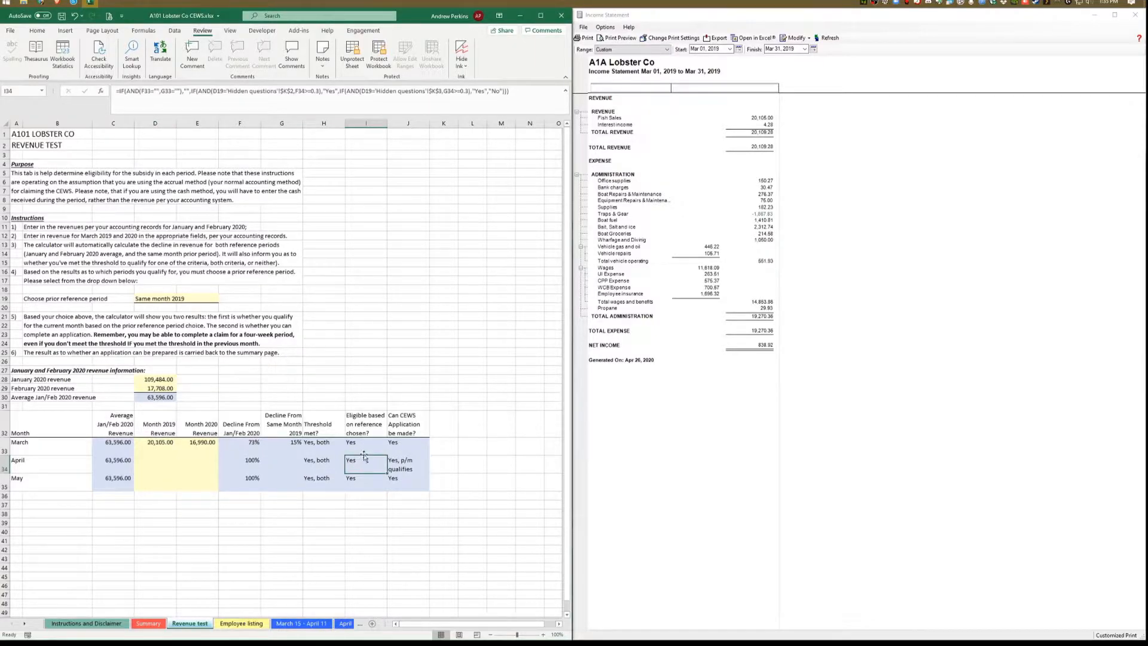
left_click(411, 468)
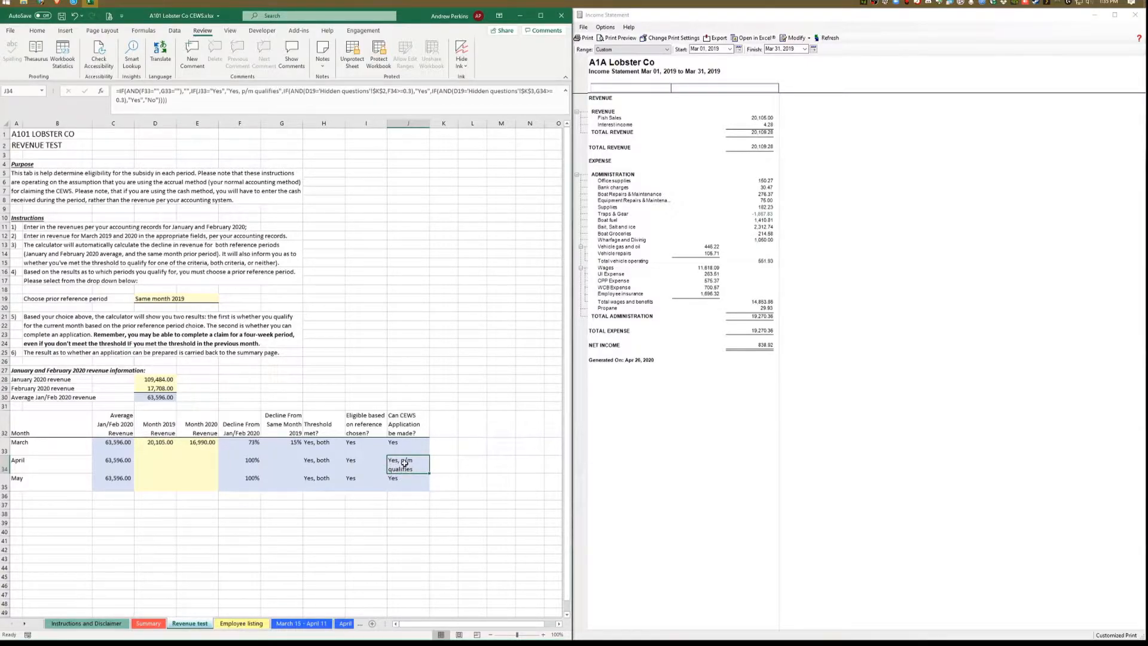
- Enter 25,000 as the April 2019 revenue and 24,000 as the April 2020 revenue, checking whether an application can be made
left_click(169, 465)
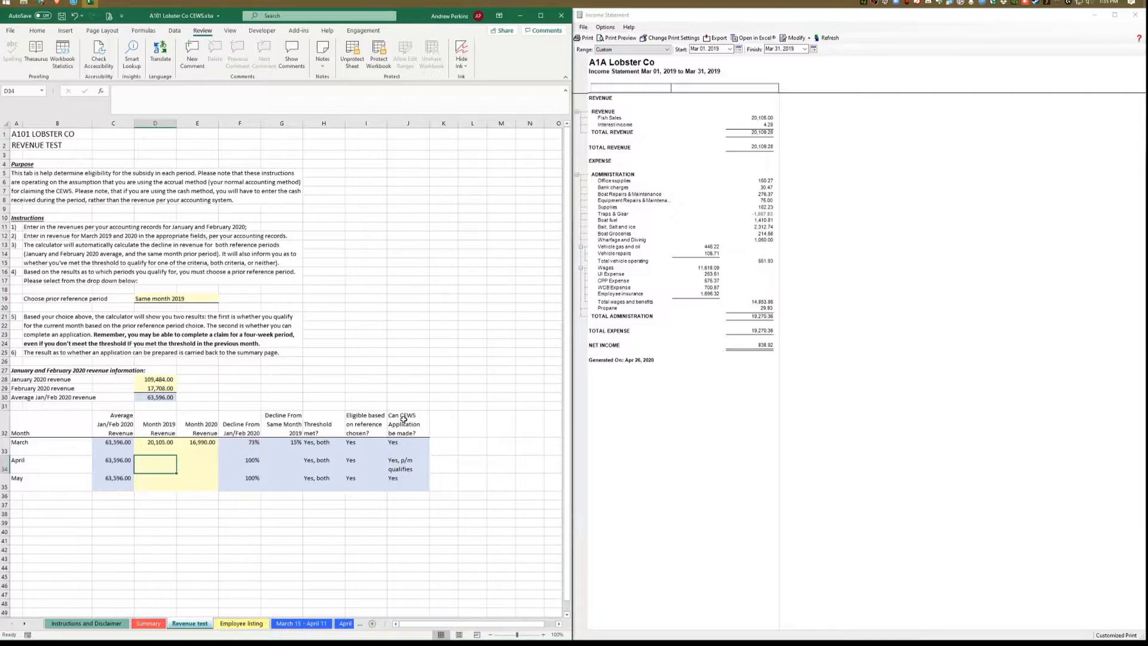
type("25,00")
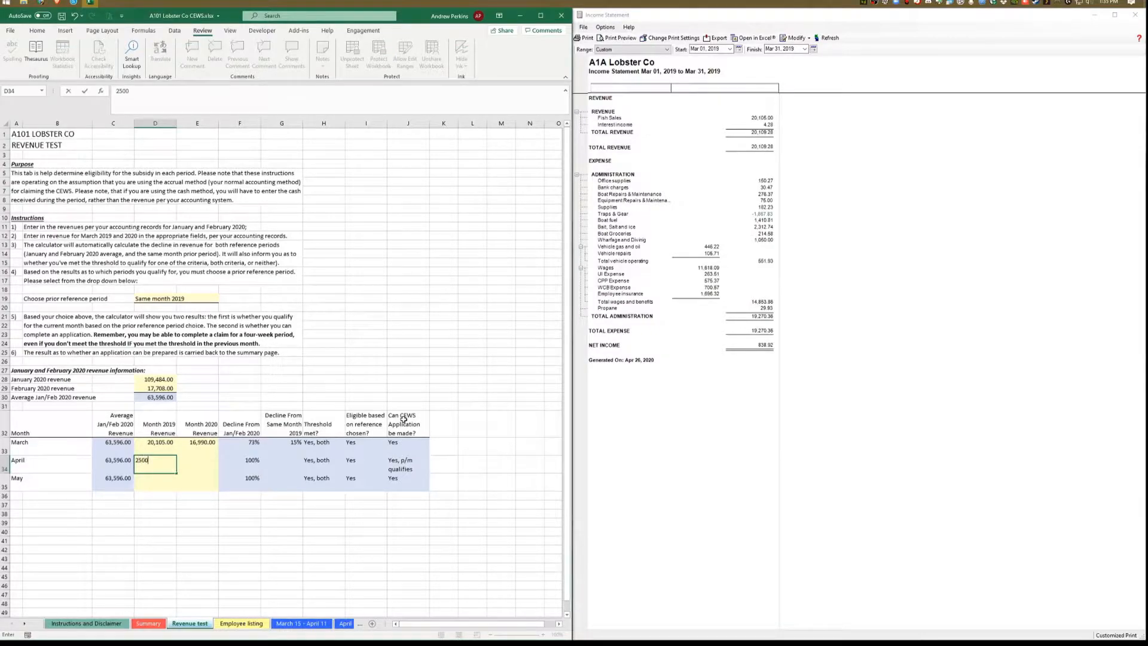
type("0")
key("Tab")
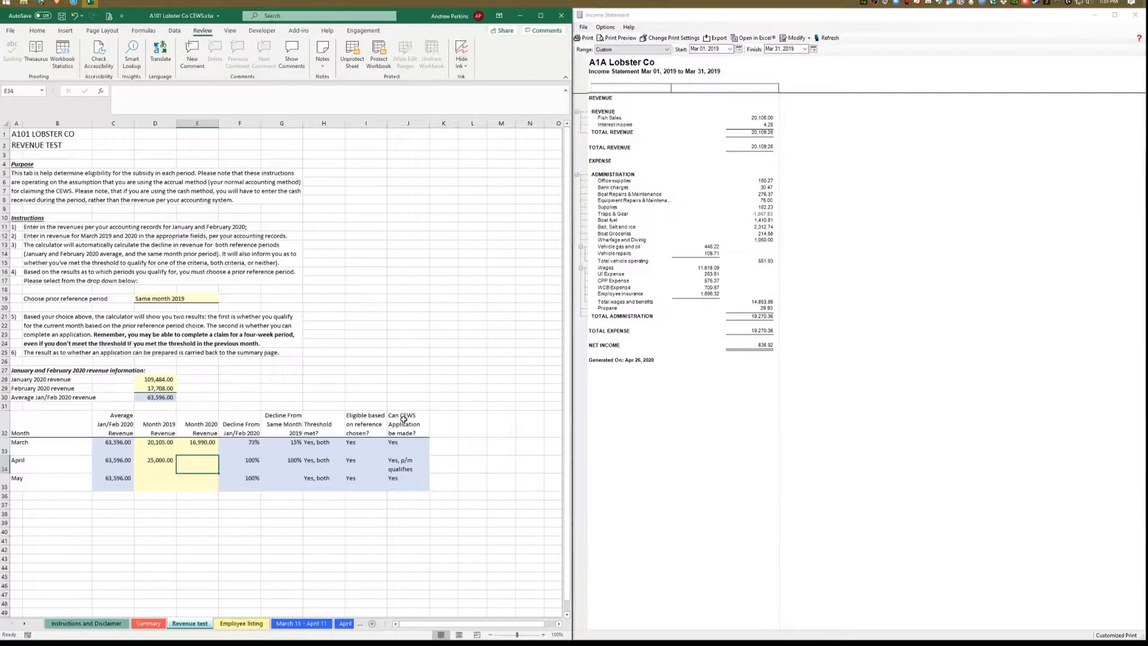
type("24000")
key("Return")
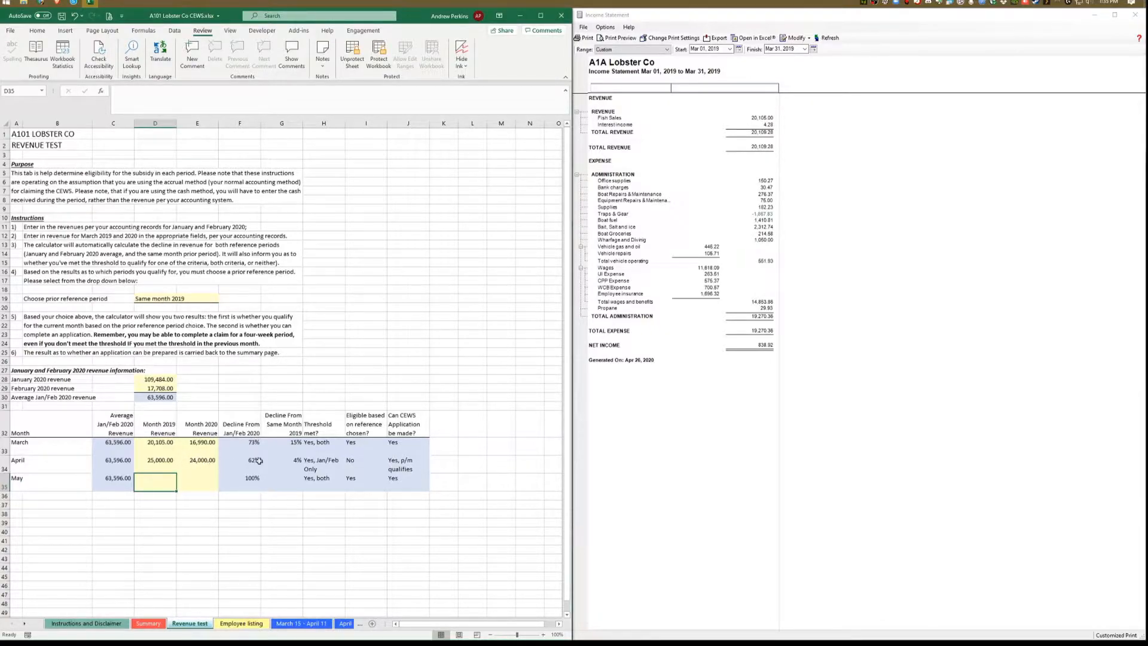
left_click(397, 466)
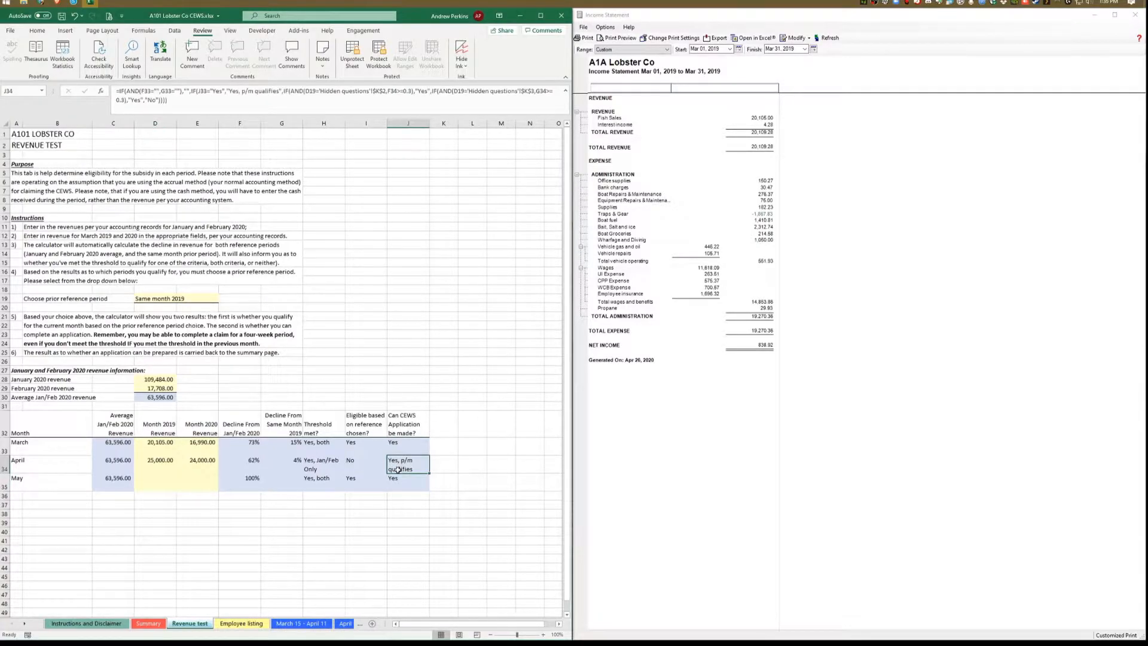
left_click(408, 452)
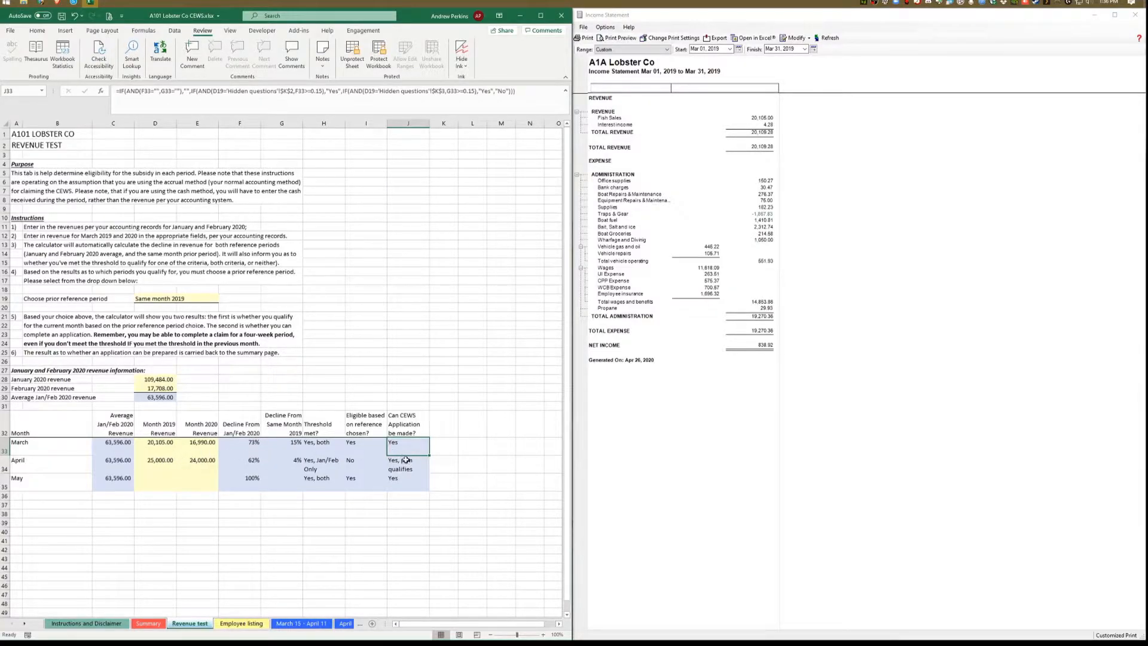
- Enter 30,000 as the May 2019 revenue and 21,000 as the May 2020 revenue
left_click(153, 490)
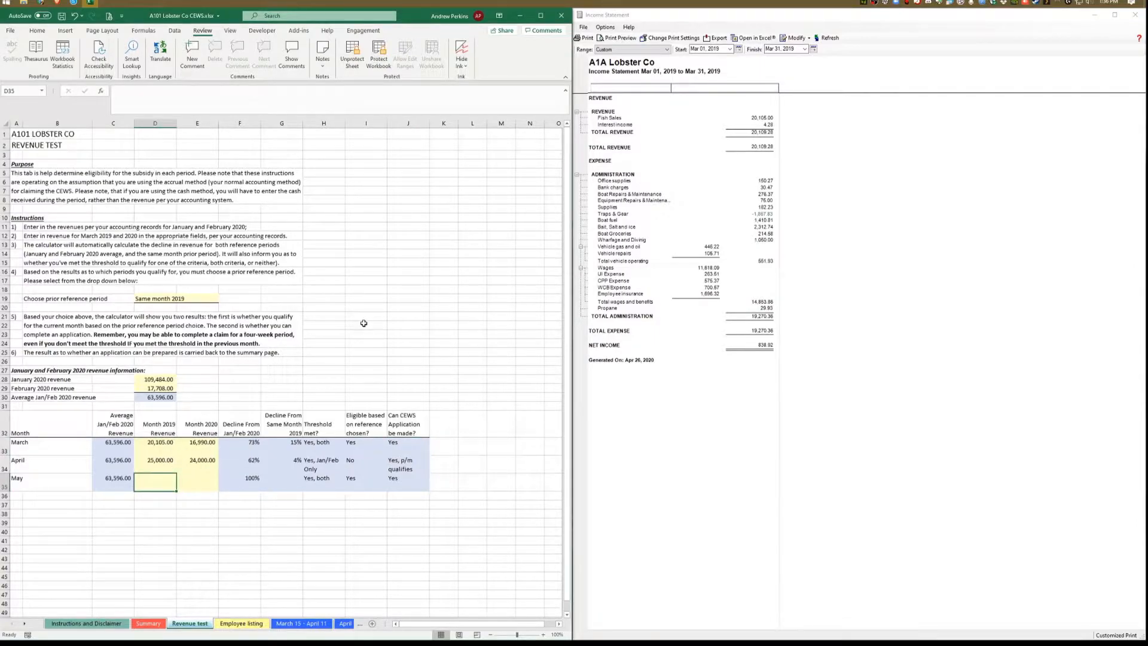
type("30000")
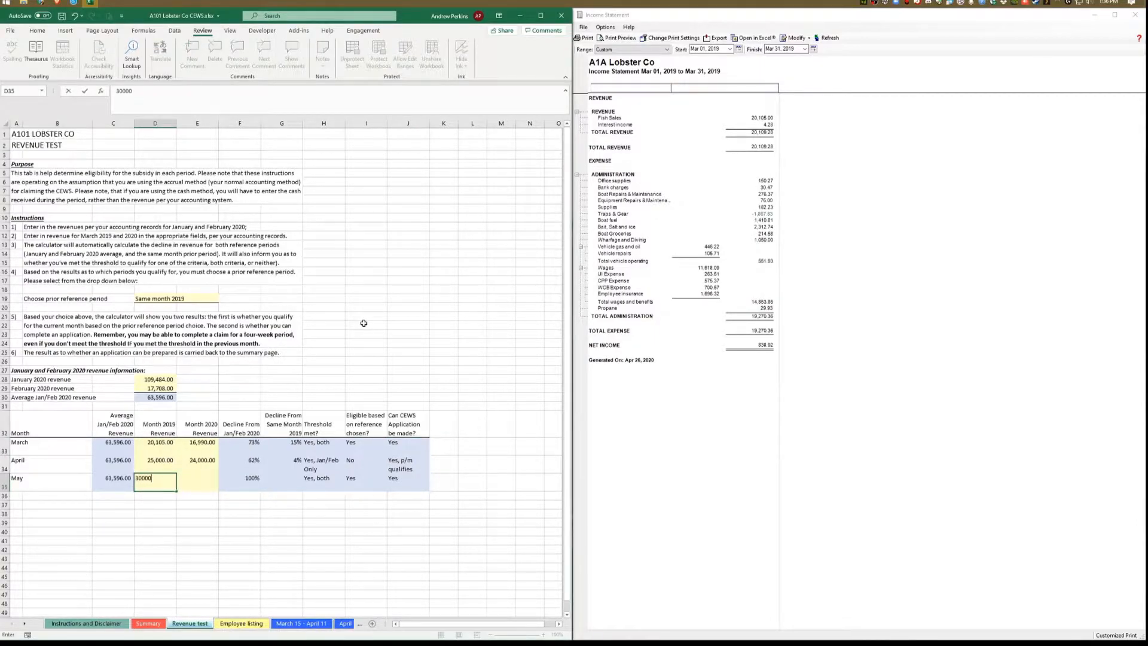
key("Tab")
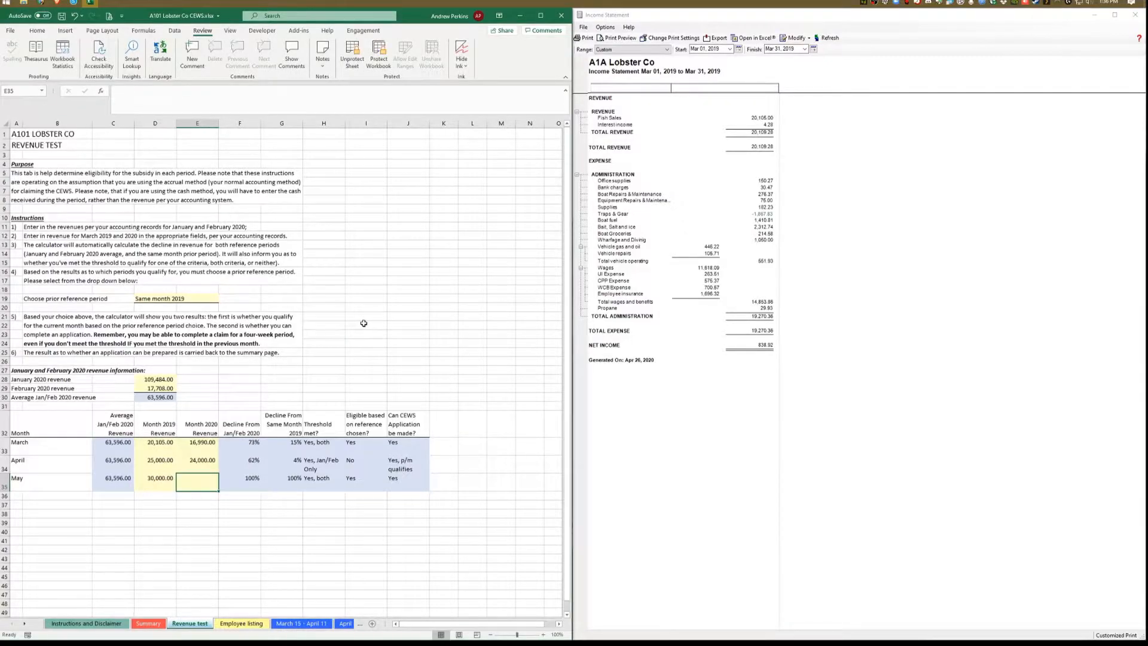
type("20")
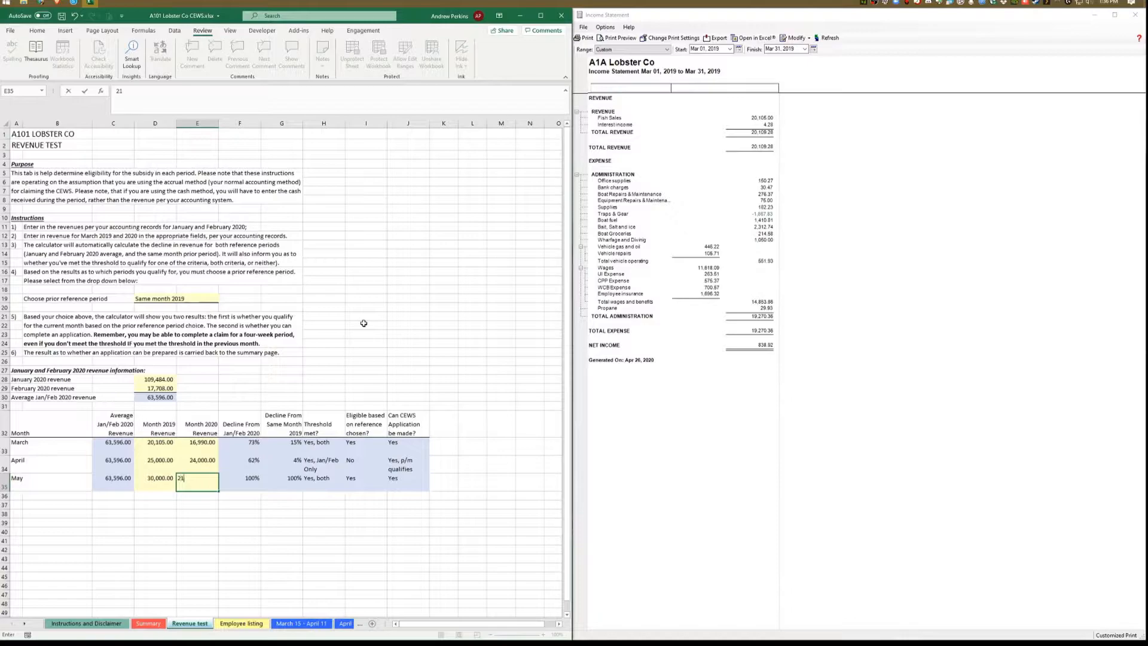
key("Return")
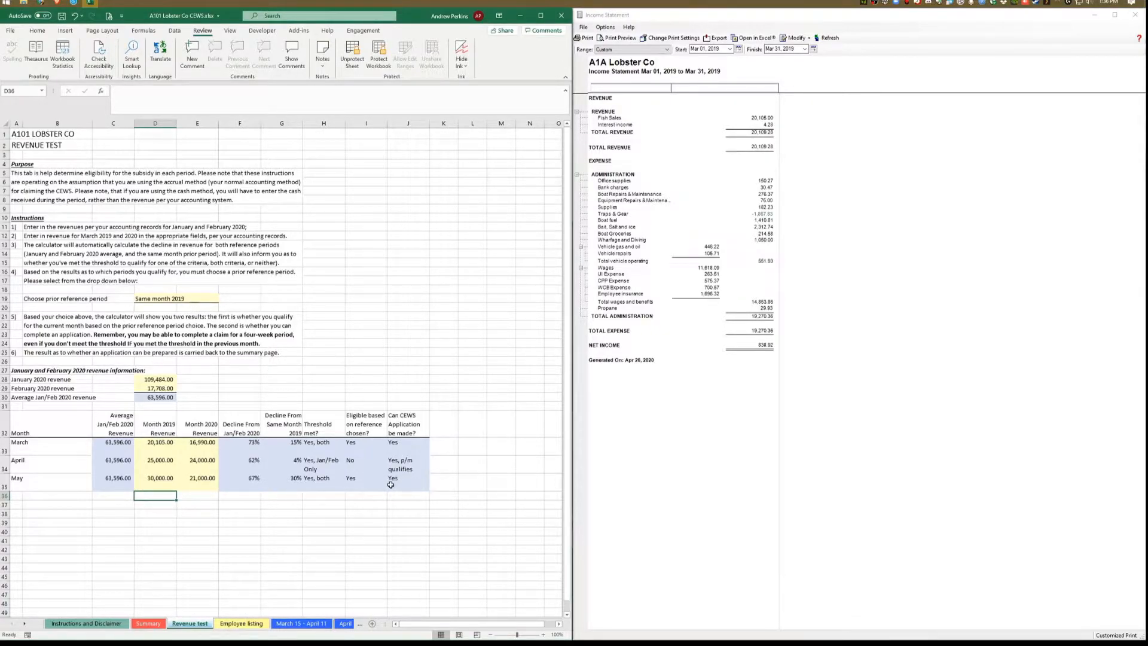
- Change the May 2020 revenue to 27,000
left_click(196, 480)
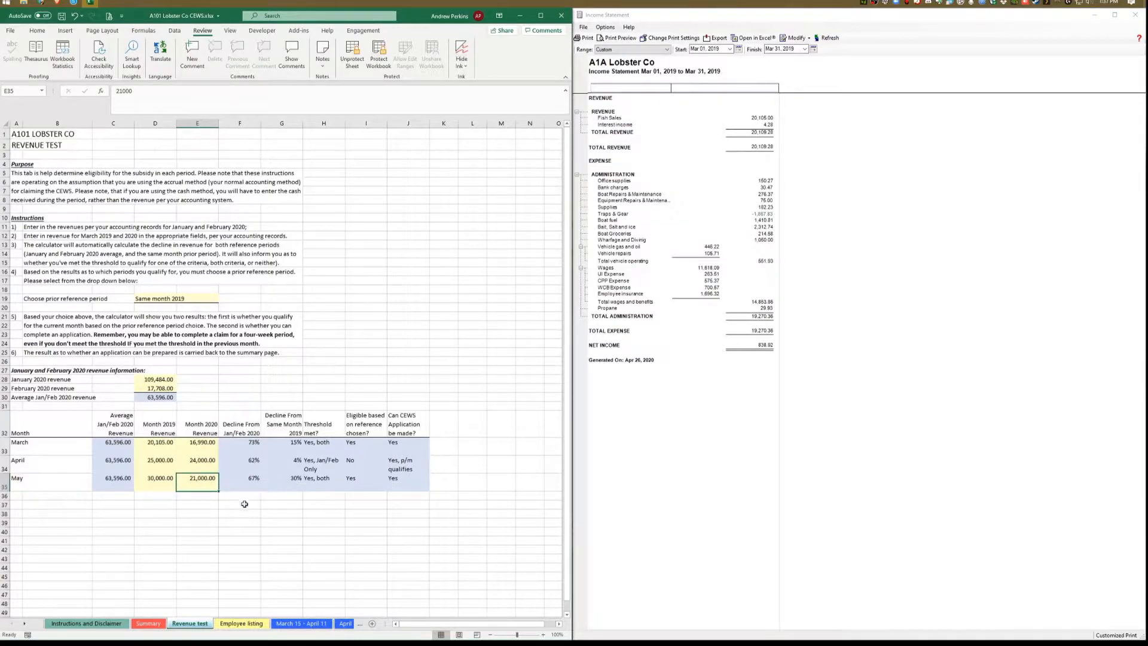
type("27000")
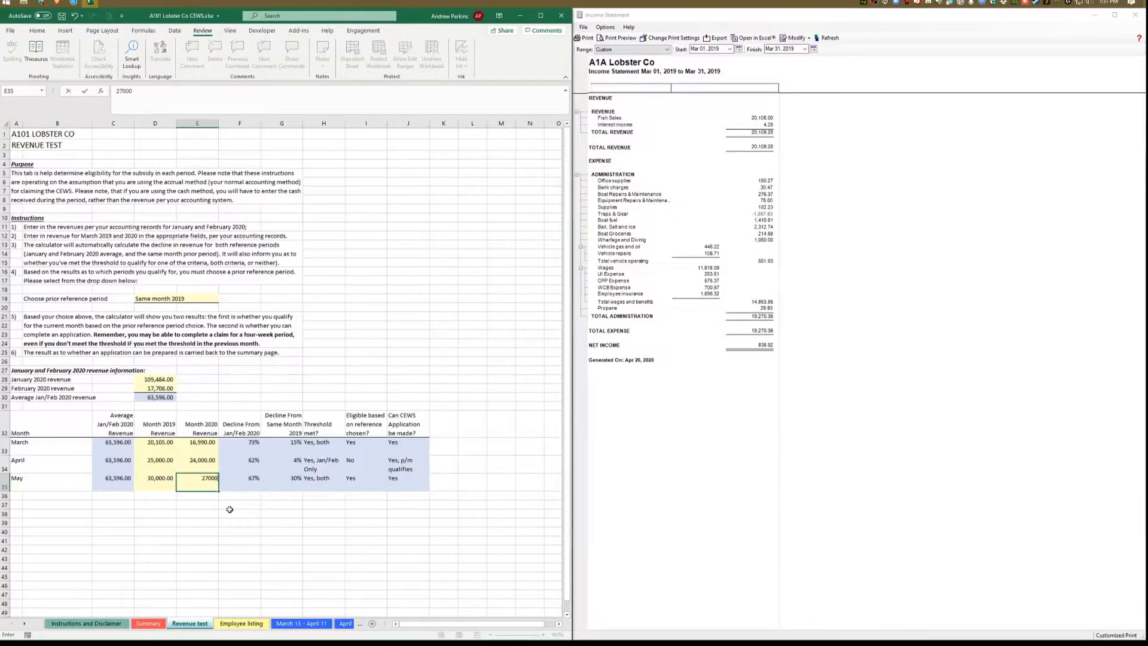
key("Return")
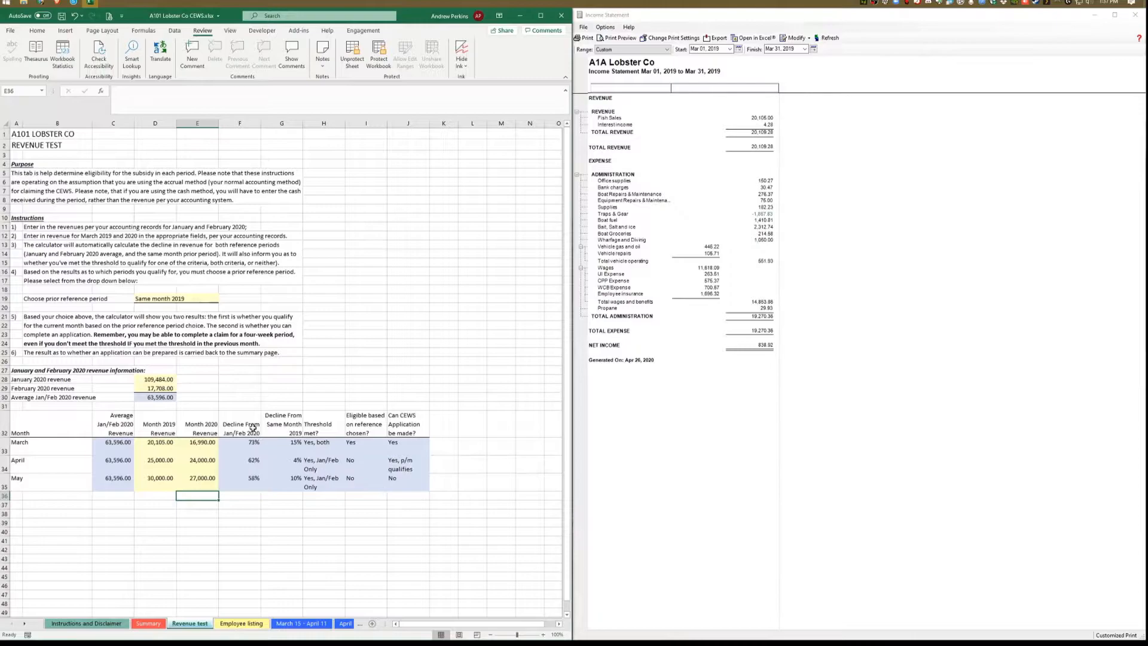
- Set the prior reference period to Jan/Feb '20 avg
left_click(210, 300)
left_click(225, 300)
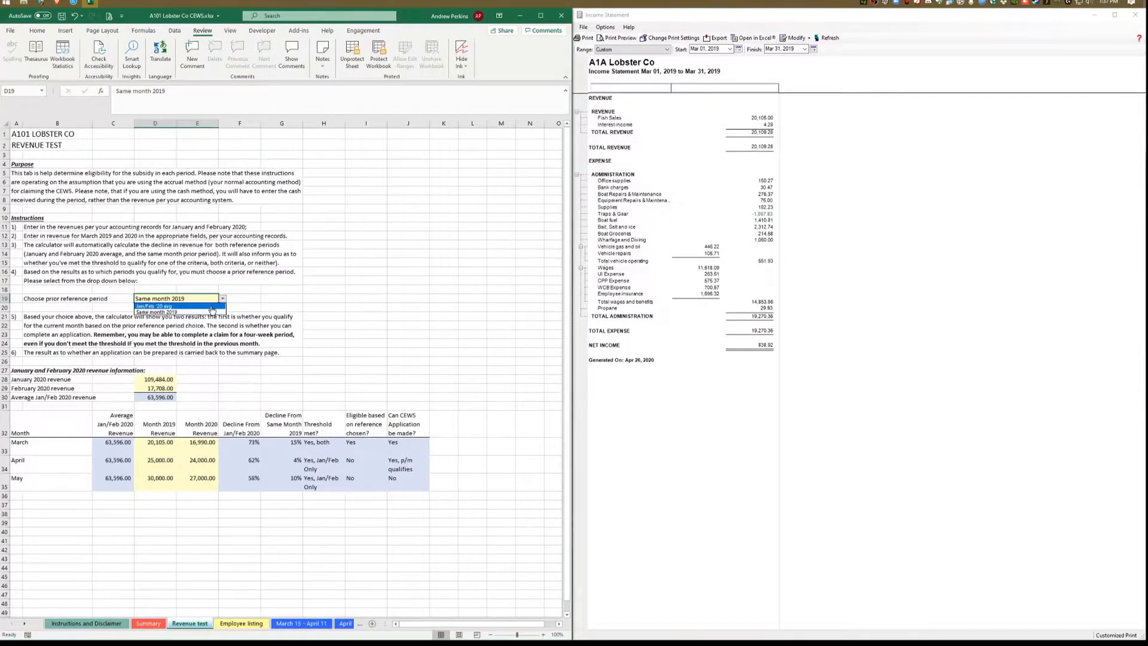
left_click(212, 306)
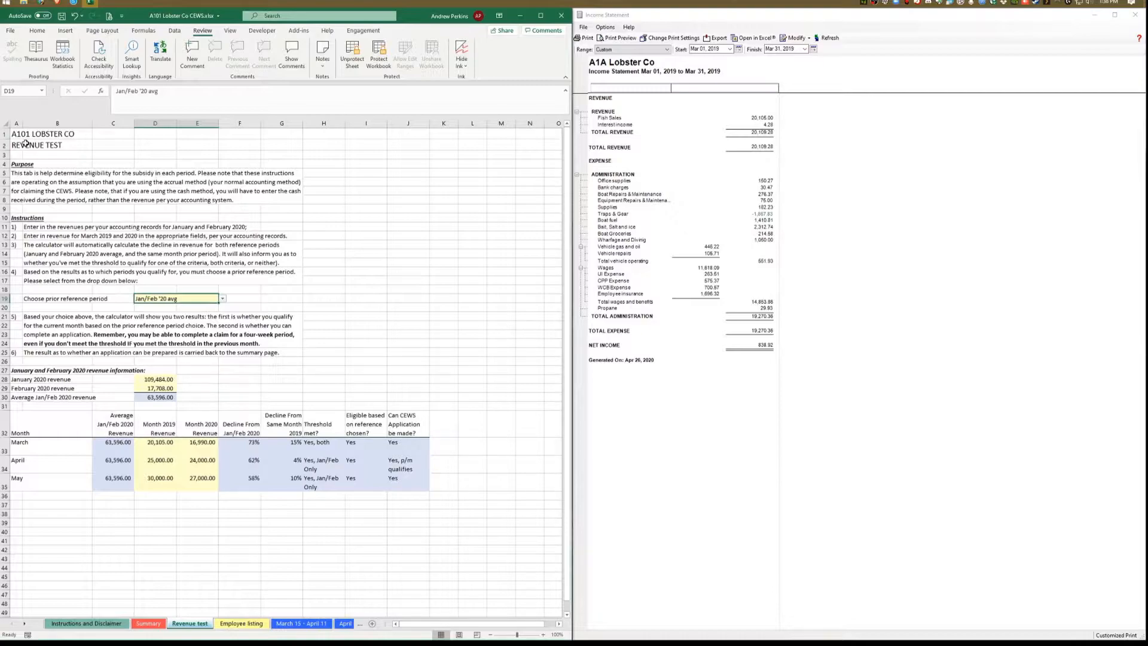
- Maximize the workbook at the Employee listing sheet and clear the first employee's pay amounts and both sets of baseline pay period dates
left_click(241, 623)
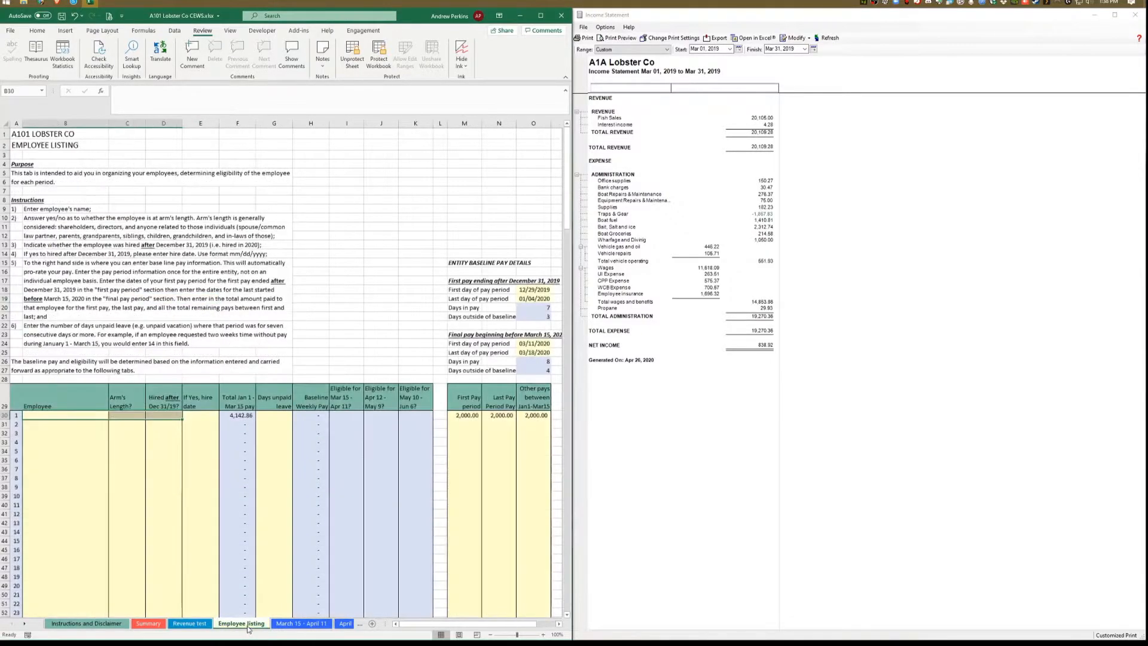
left_click(541, 15)
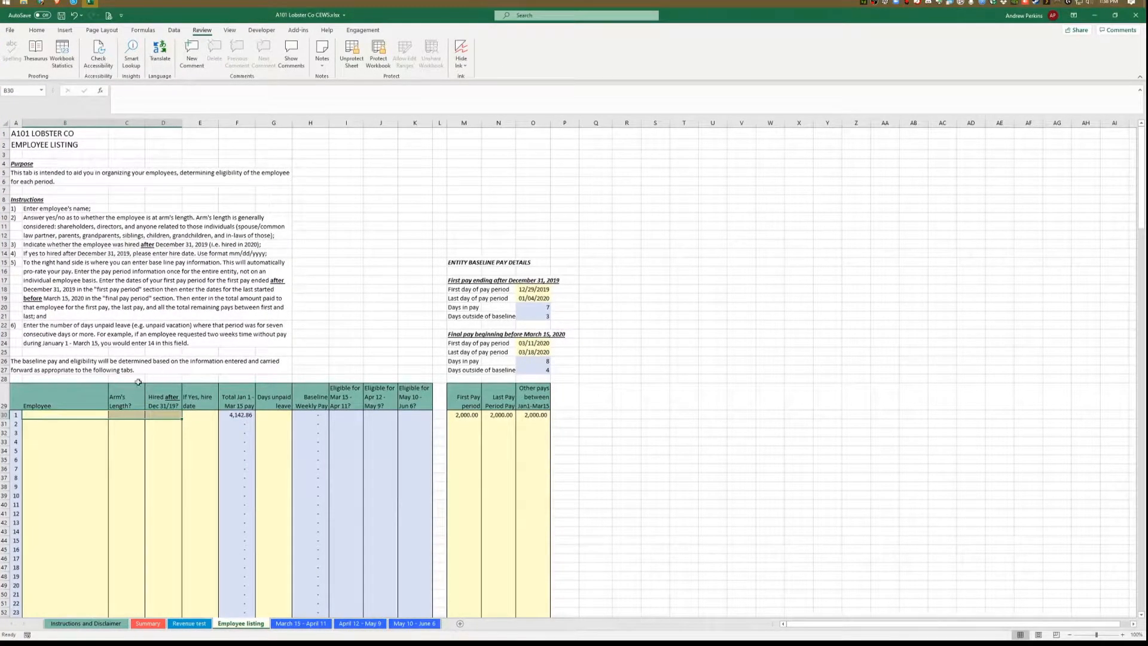
left_click(60, 414)
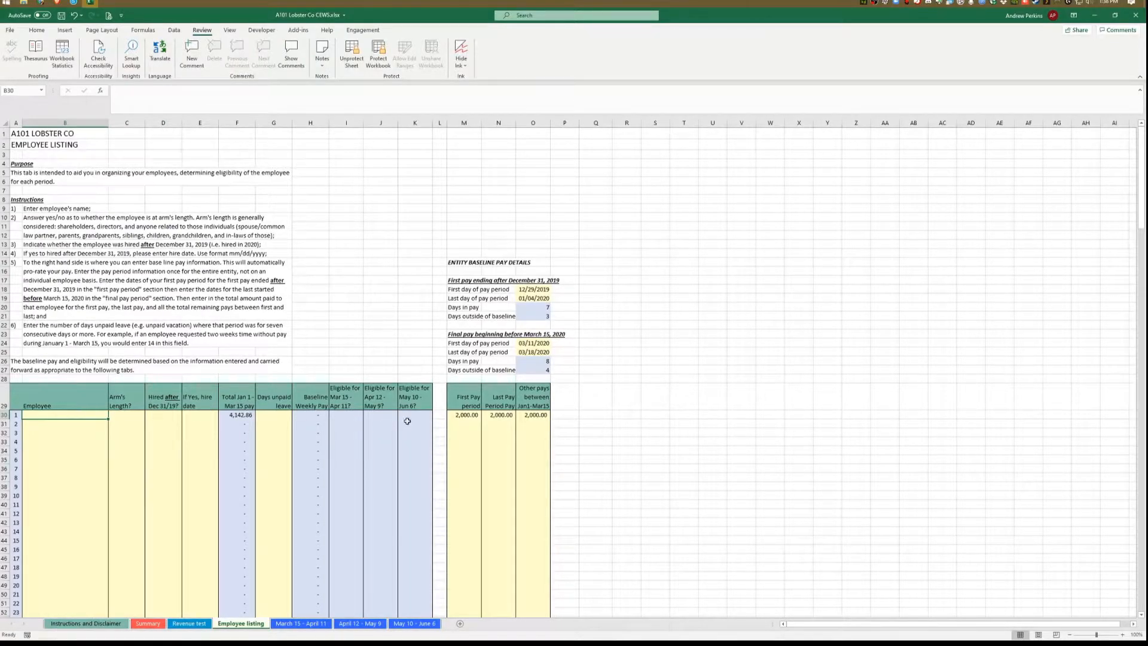
left_click_drag(463, 414, 549, 414)
key("Delete")
left_click_drag(534, 352, 534, 343)
key("Delete")
left_click_drag(532, 289, 532, 297)
key("Delete")
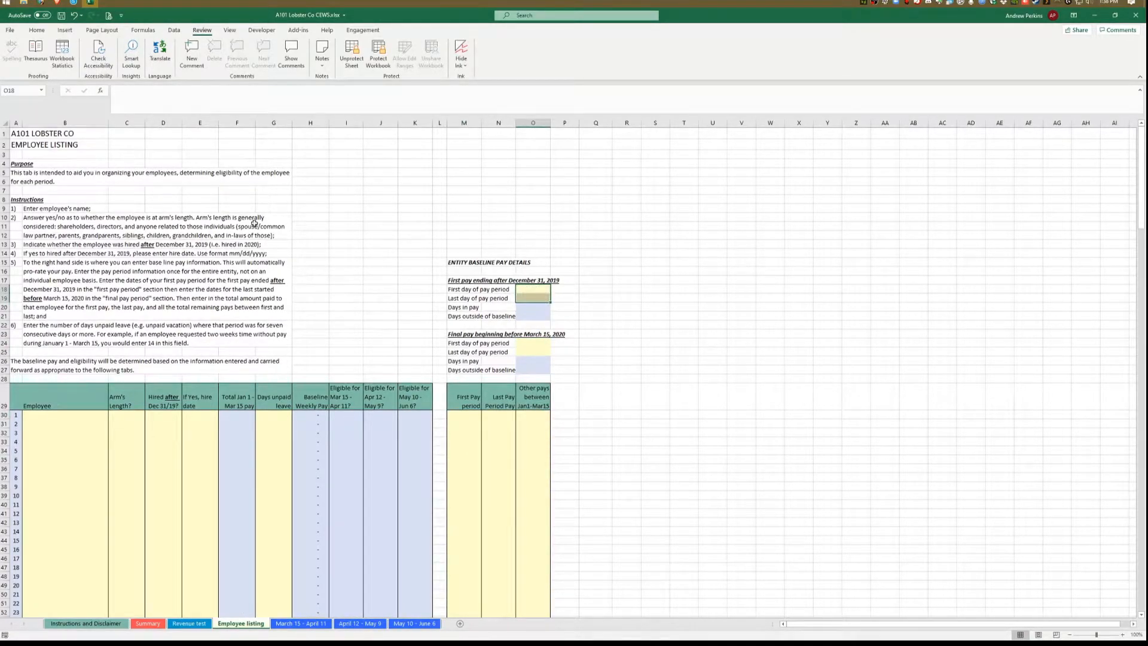
left_click(13, 131)
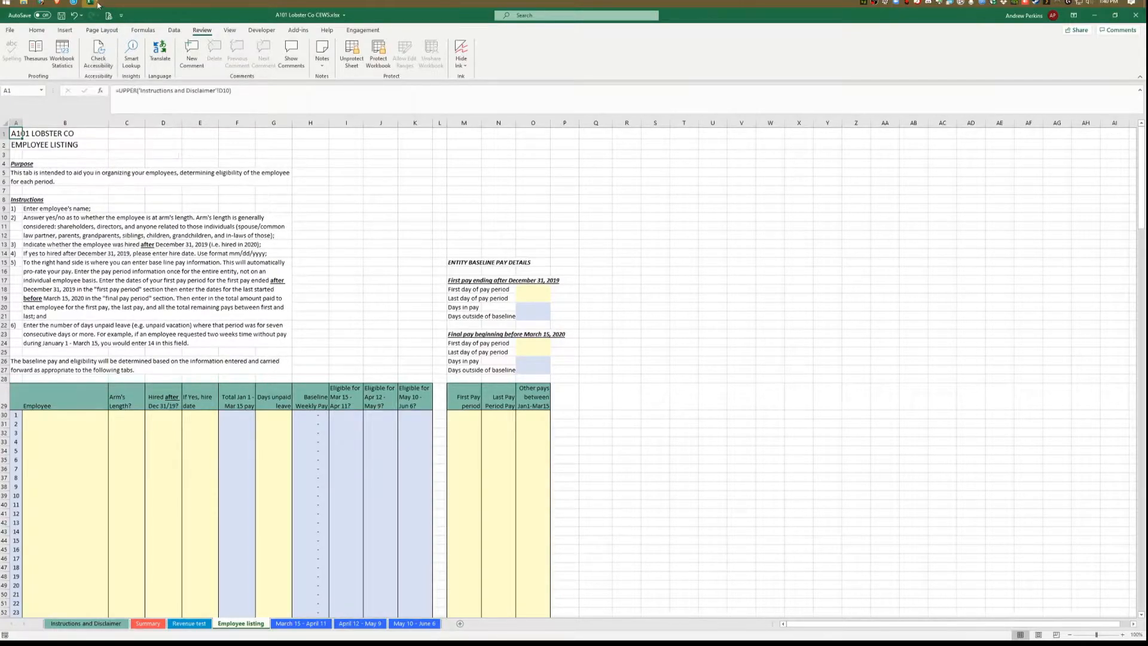
- Switch to Sage 50 and open the payroll Employee report's options
mouse_move(73, 3)
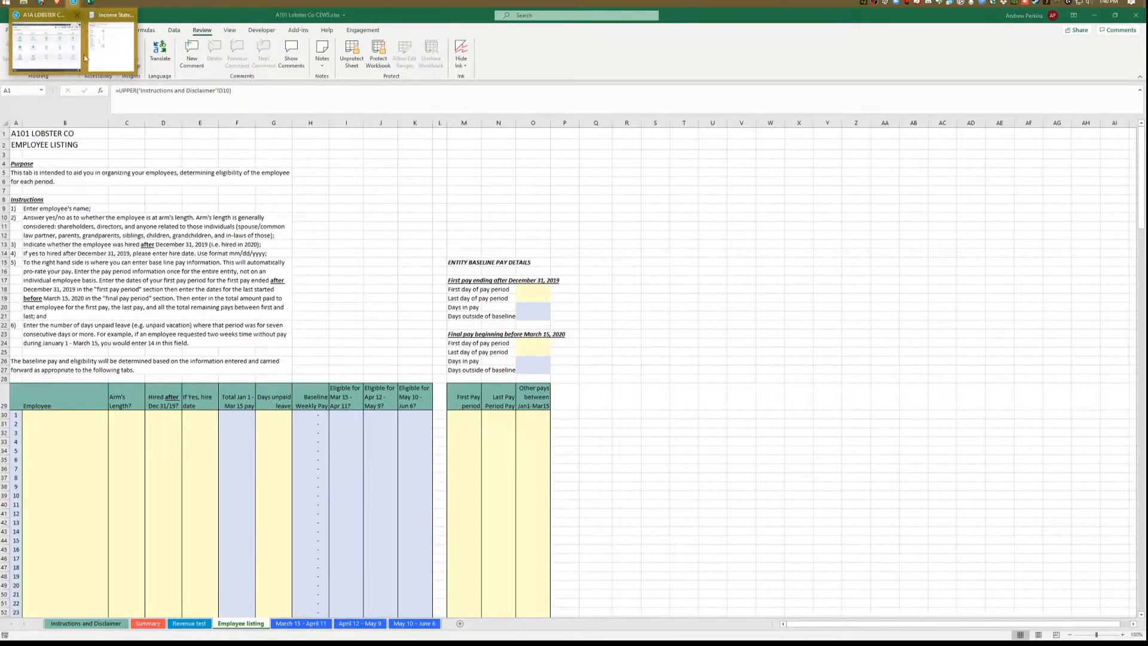
left_click(72, 54)
left_click(474, 81)
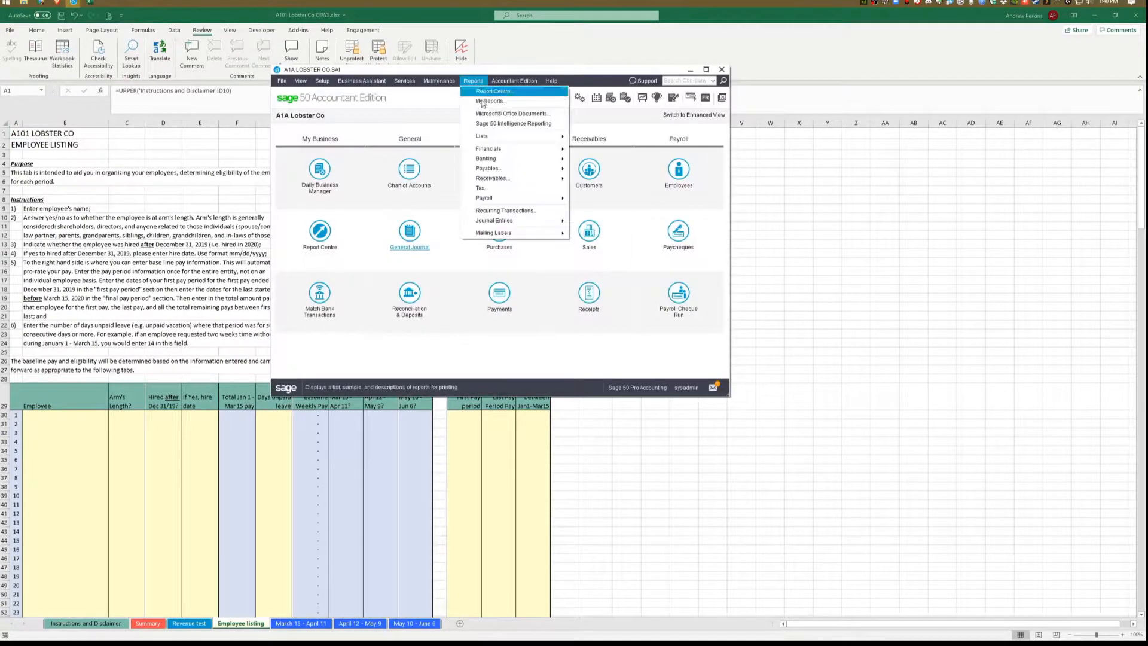
mouse_move(514, 182)
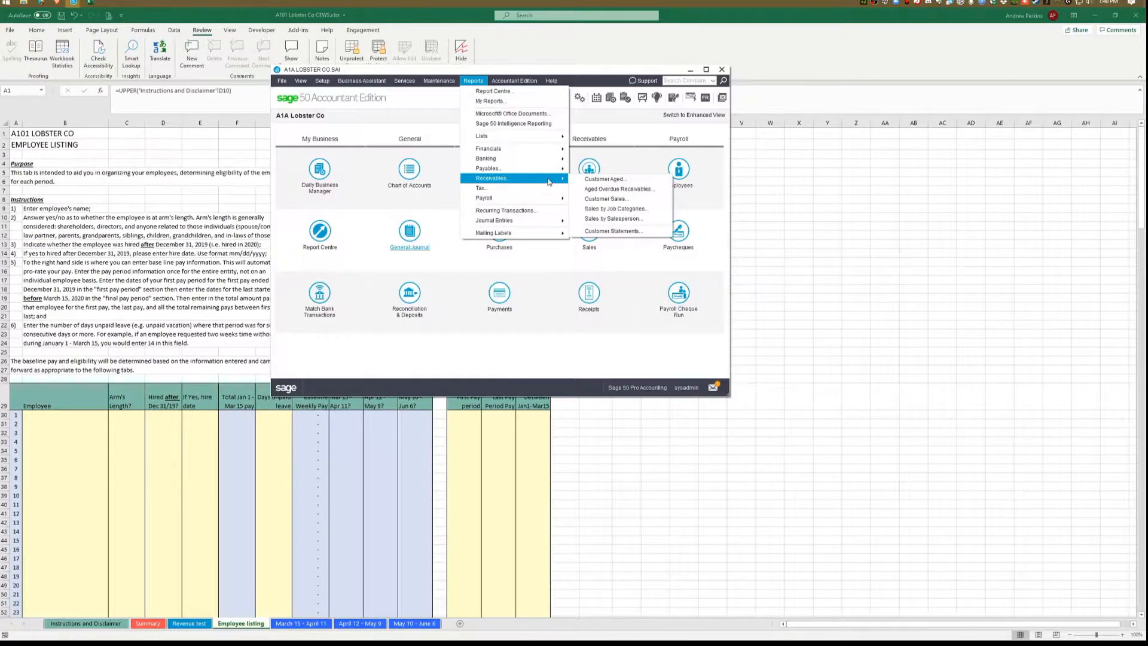
left_click(473, 82)
left_click(473, 82)
mouse_move(507, 199)
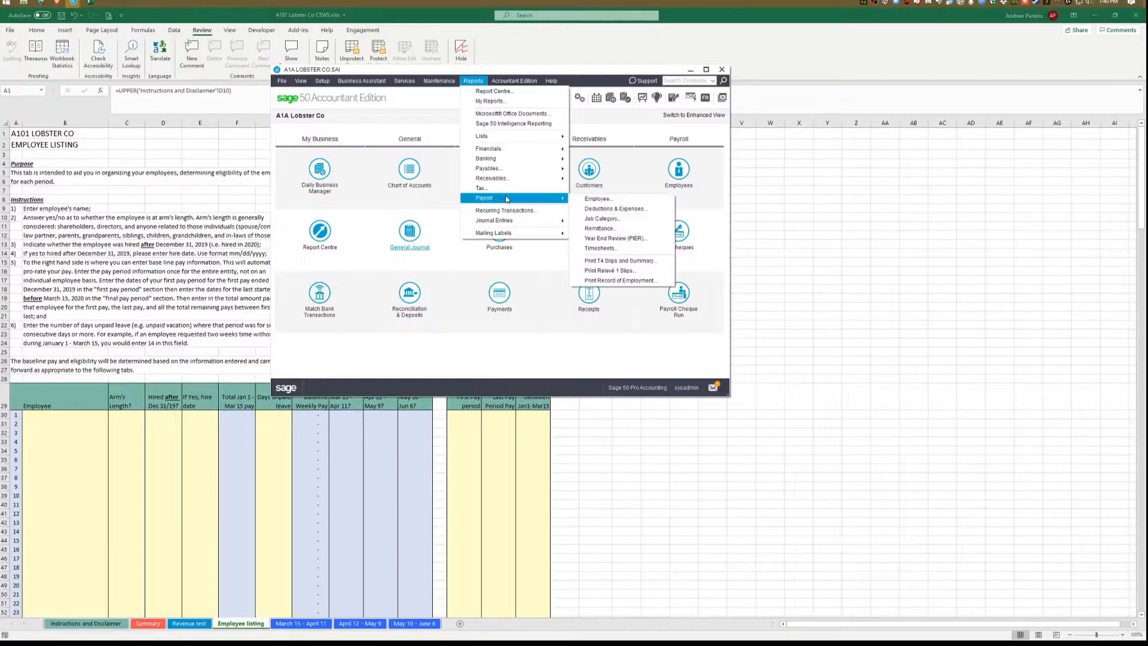
left_click(583, 199)
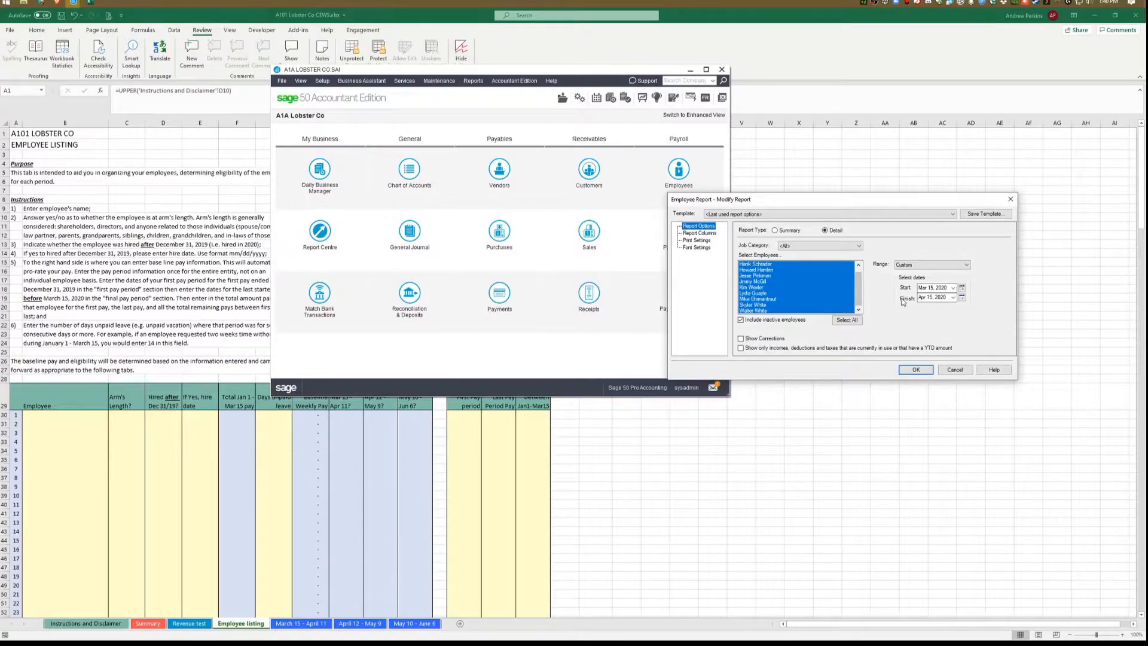
- Set the Employee report's start date to Jan 01, 2020 and generate the detail report
left_click(950, 288)
type("01")
type("2020")
key("Tab")
key("Return")
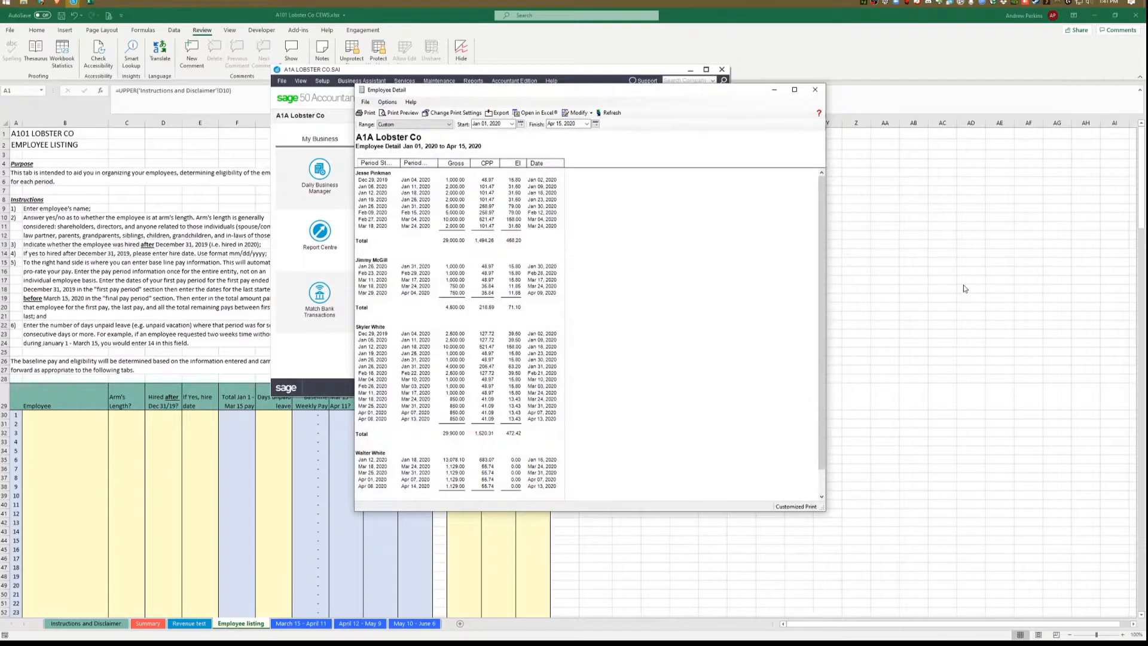
- Arrange the Employee Detail report and the Excel workbook side by side, with the workbook on the left half of the screen
key("super+Right")
key("Escape")
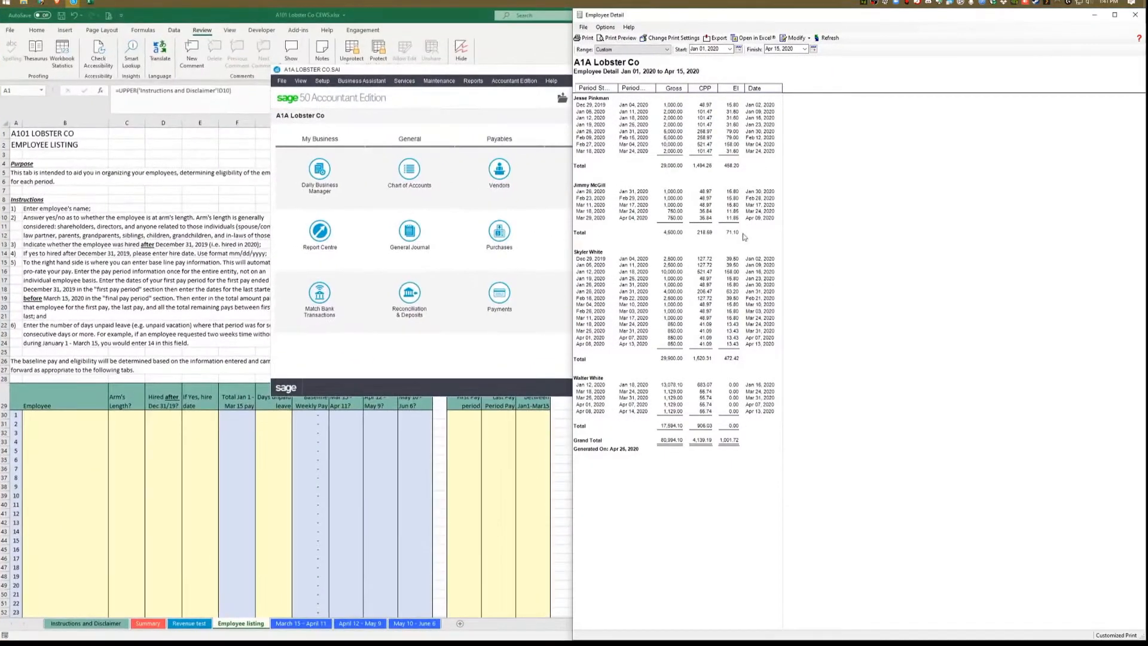
left_click(130, 236)
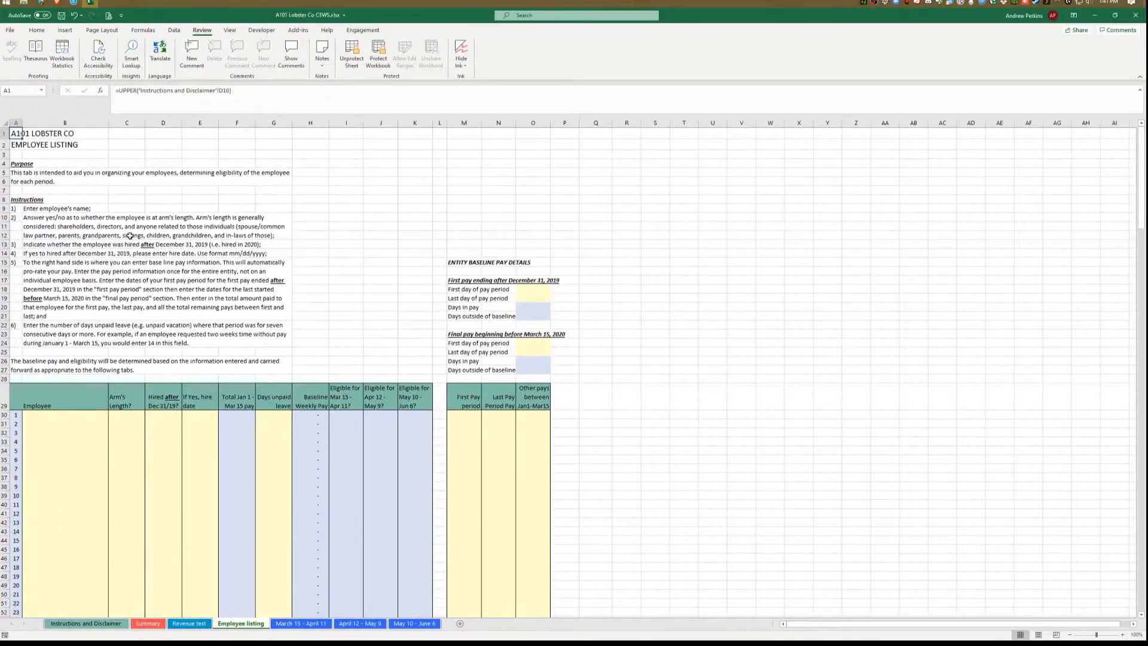
key("super+Left")
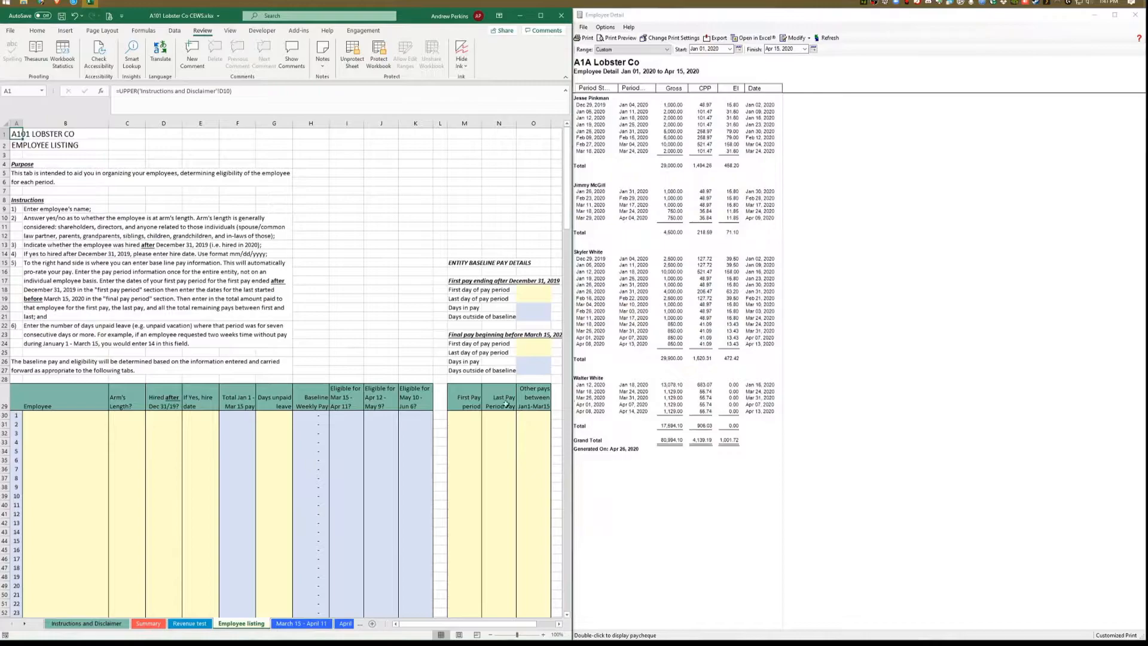
- Enter the full names of the four employees from the payroll report in rows 1 to 4 of the employee listing
left_click(97, 416)
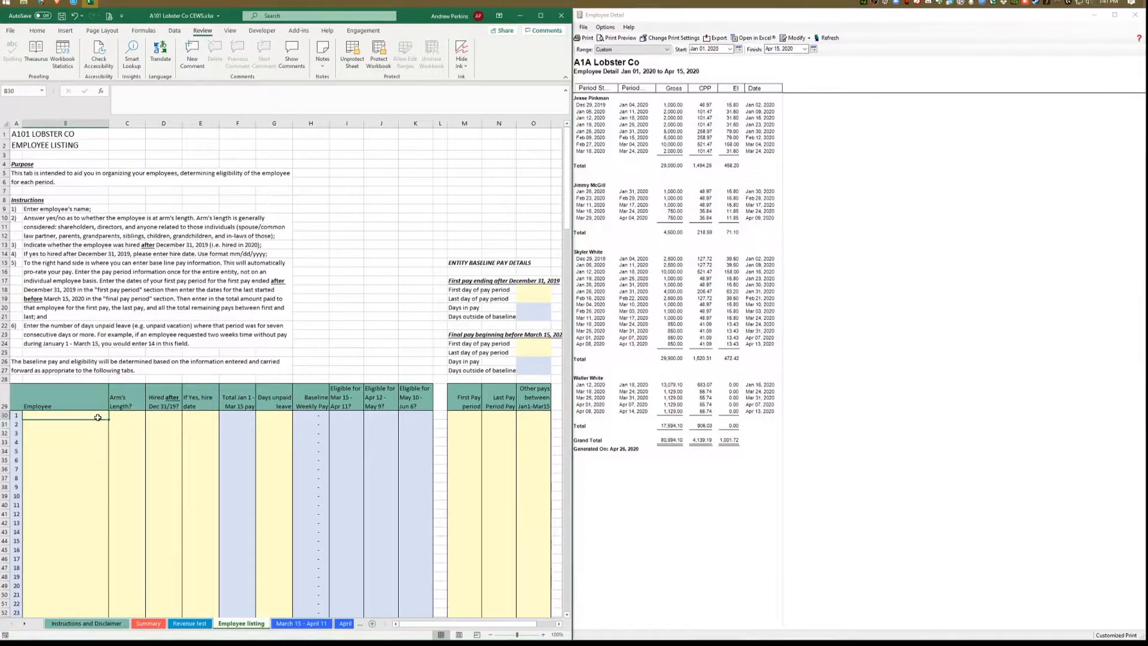
type("Jess")
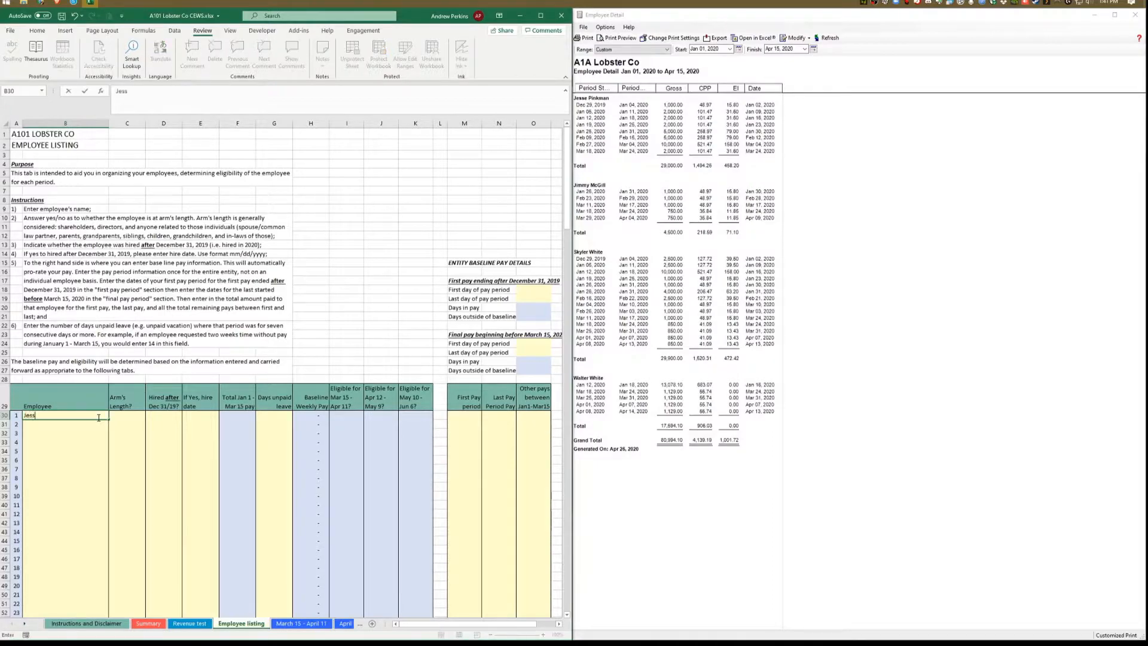
type("e Pinkman")
key("Return")
type("Jiimy")
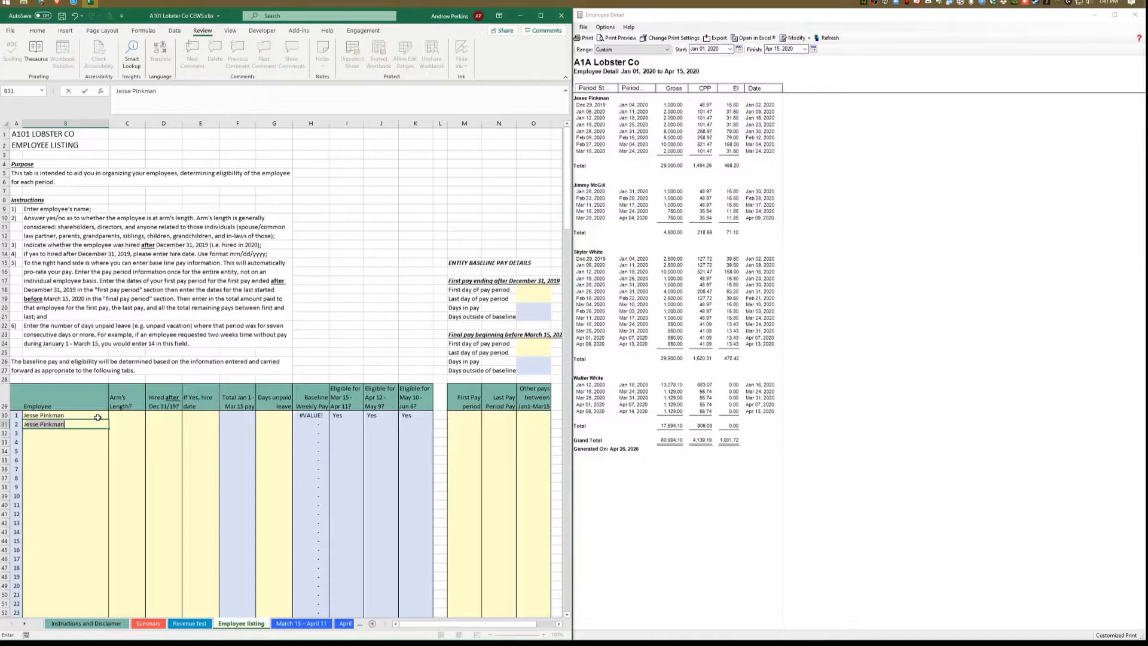
type("mmy McGill")
key("Return")
type("Skyler")
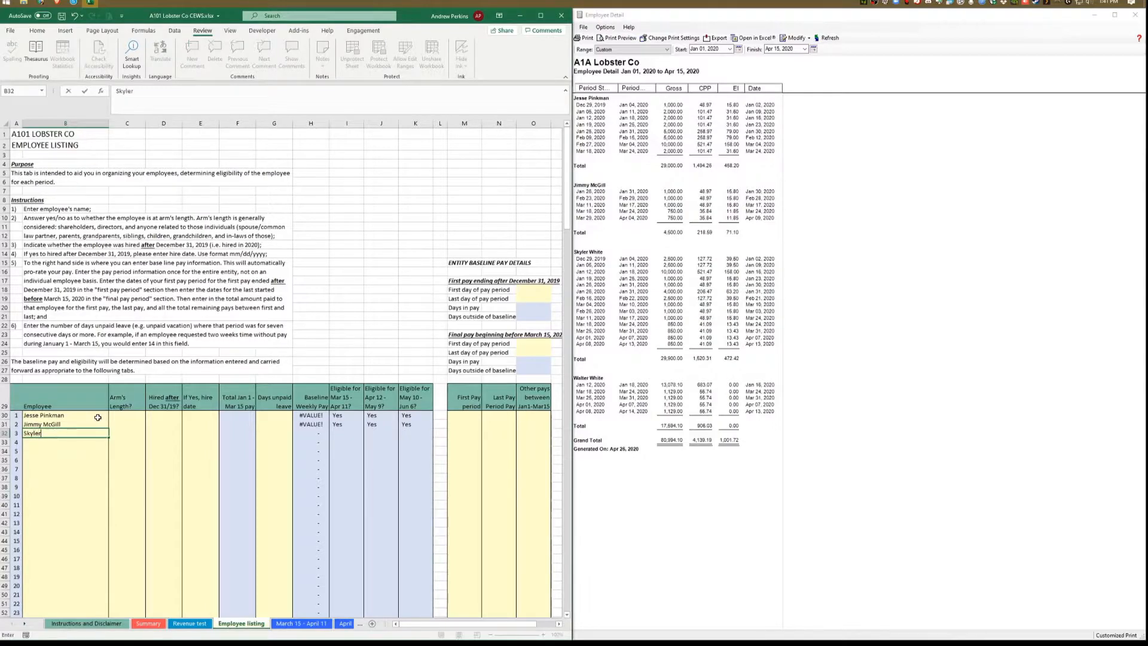
type(" White")
key("Return")
type("W")
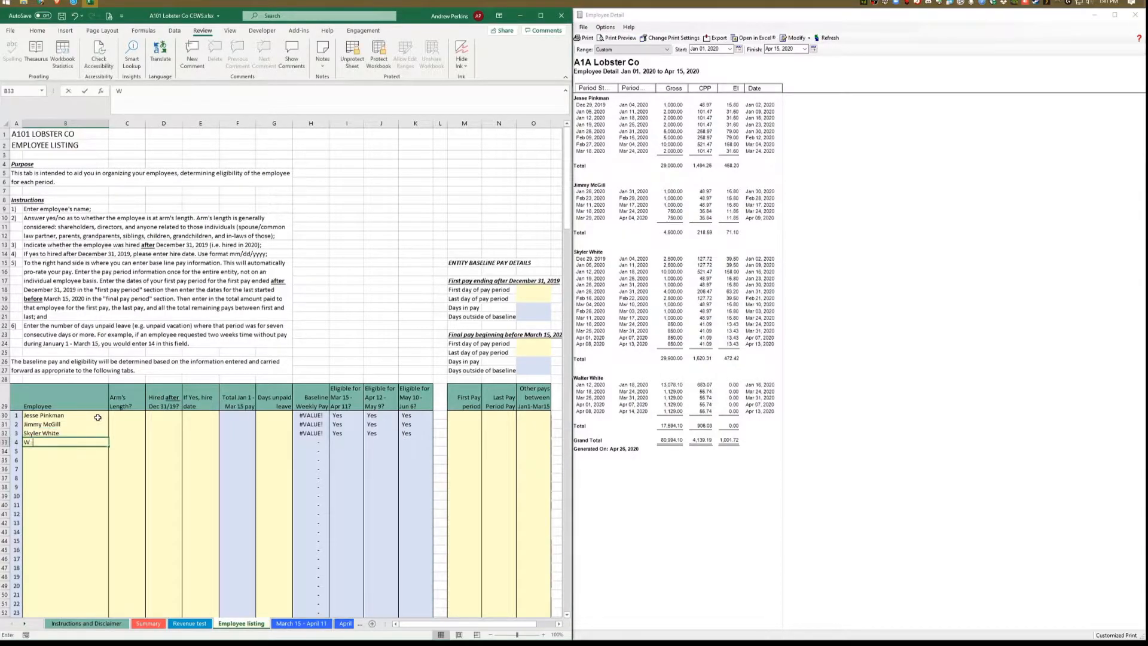
type("alter White")
key("Tab")
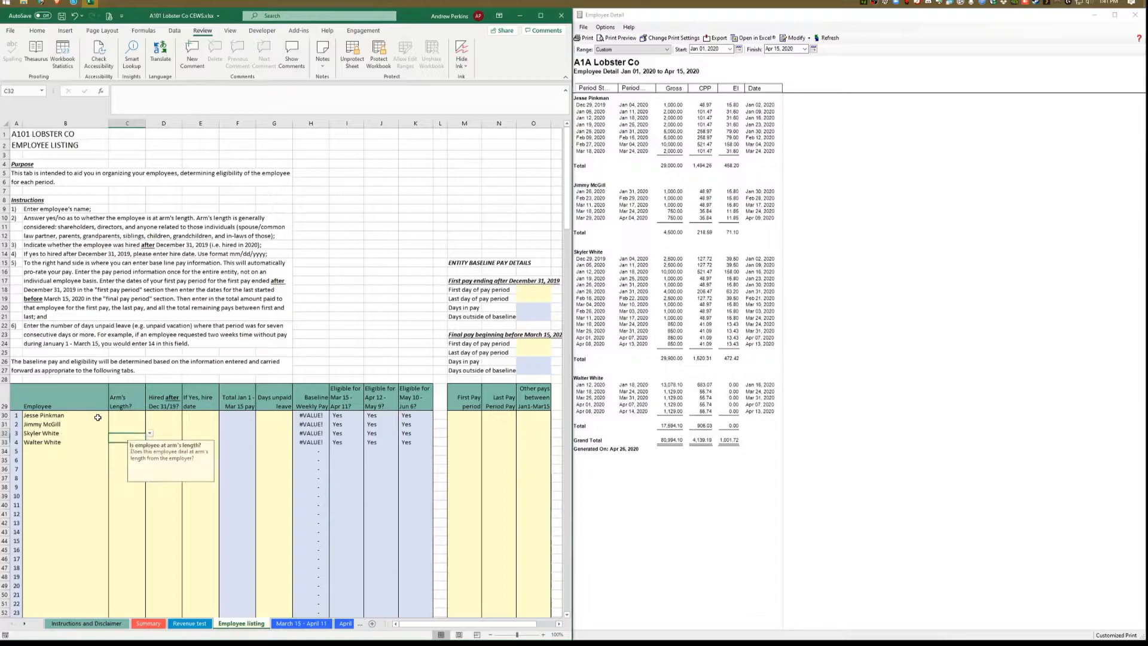
- Set Arm's Length to Yes for the first and second employees
key("Up")
key("Up")
key("Up")
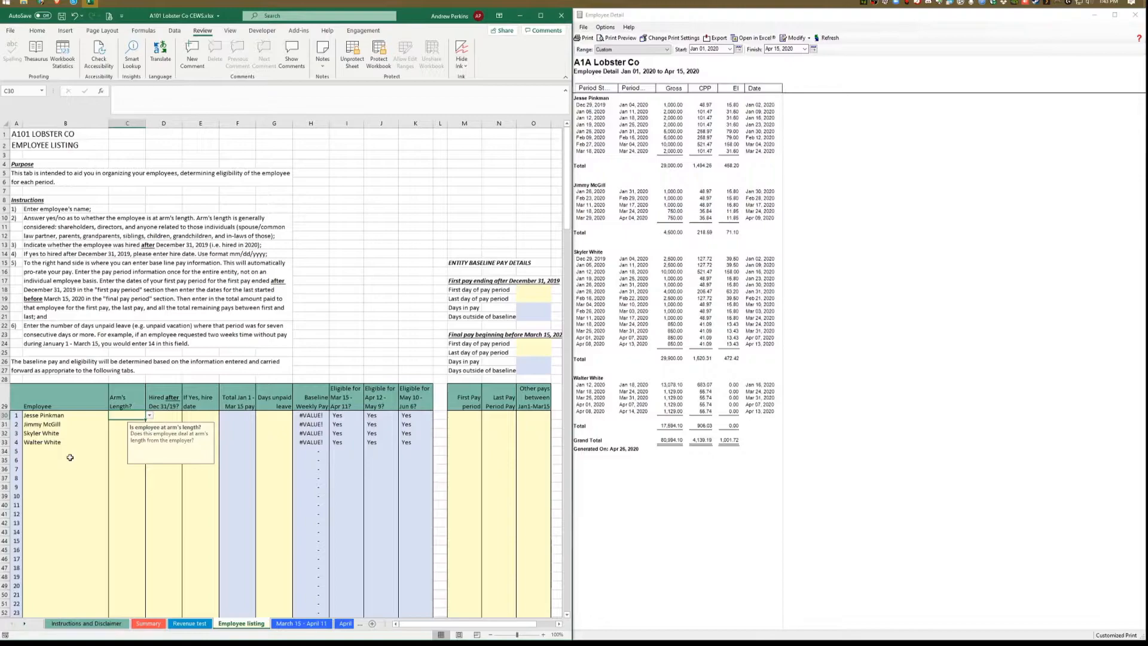
left_click(149, 415)
left_click(114, 423)
left_click(112, 423)
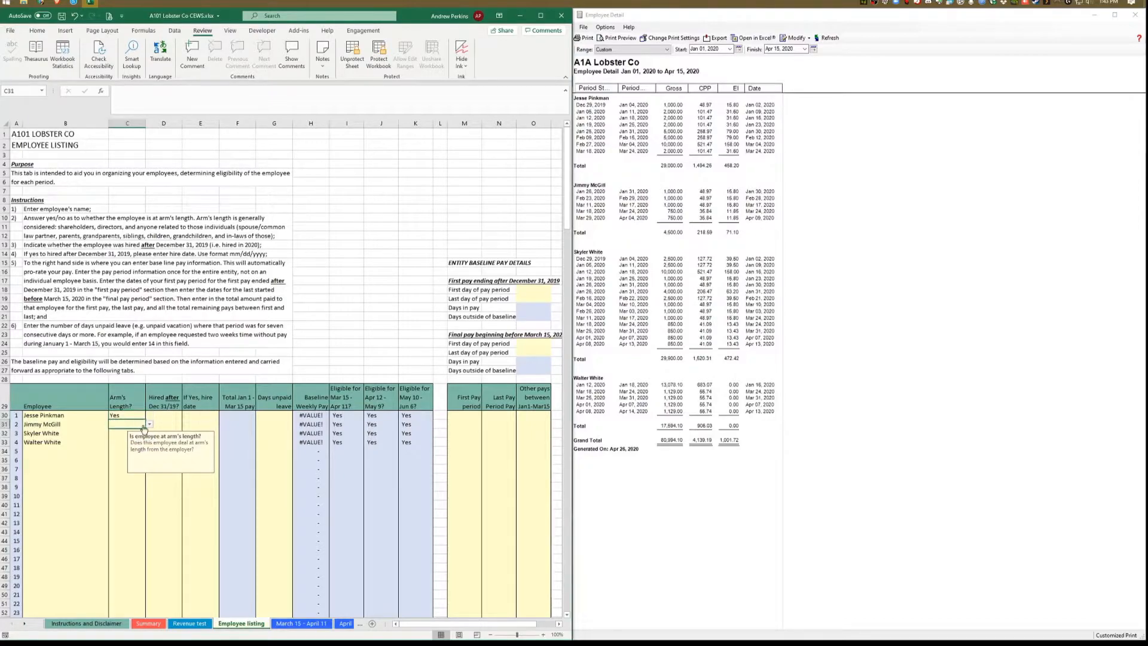
left_click(150, 424)
left_click(136, 434)
left_click(136, 434)
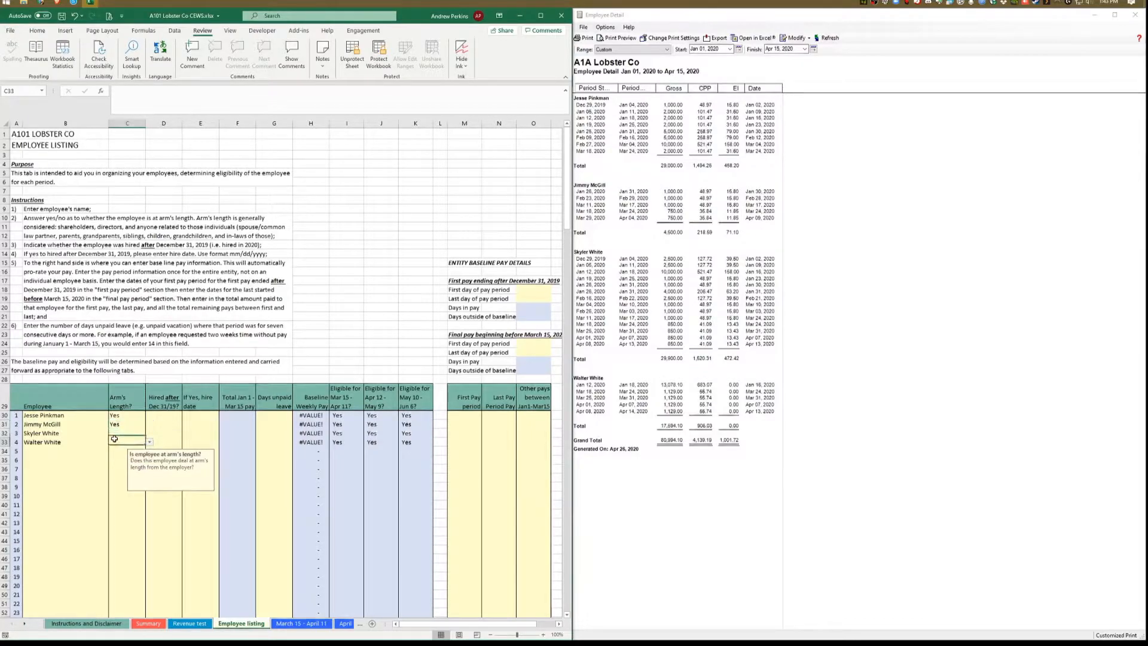
- Set Arm's Length to No for the third and fourth employees
left_click(149, 433)
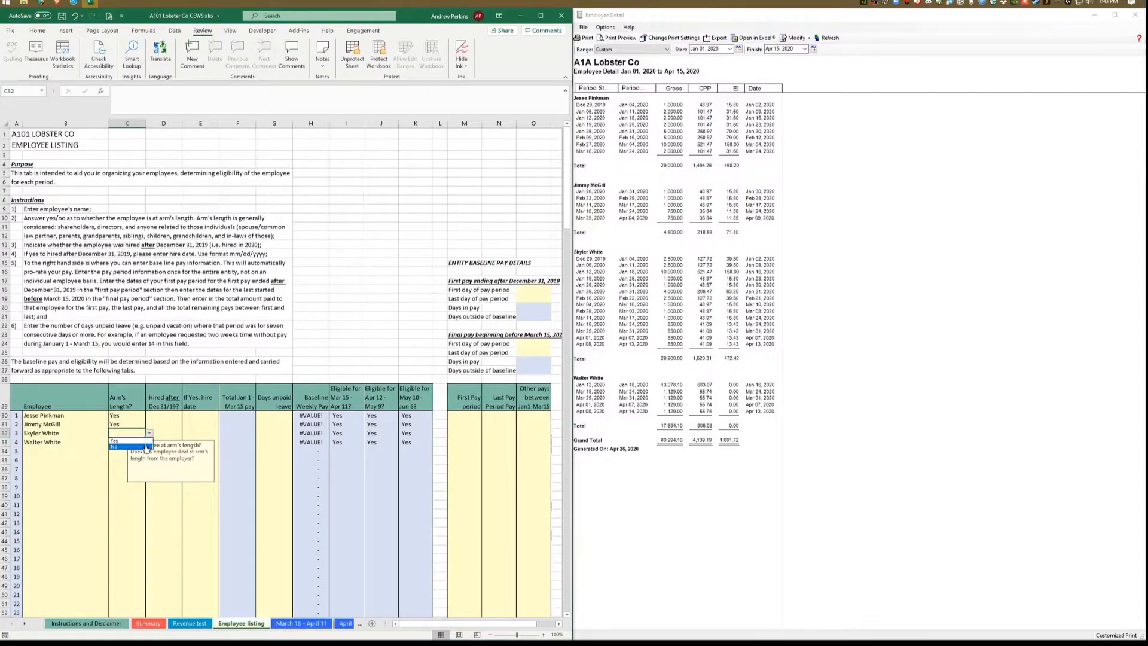
left_click(146, 447)
left_click(117, 443)
left_click(150, 443)
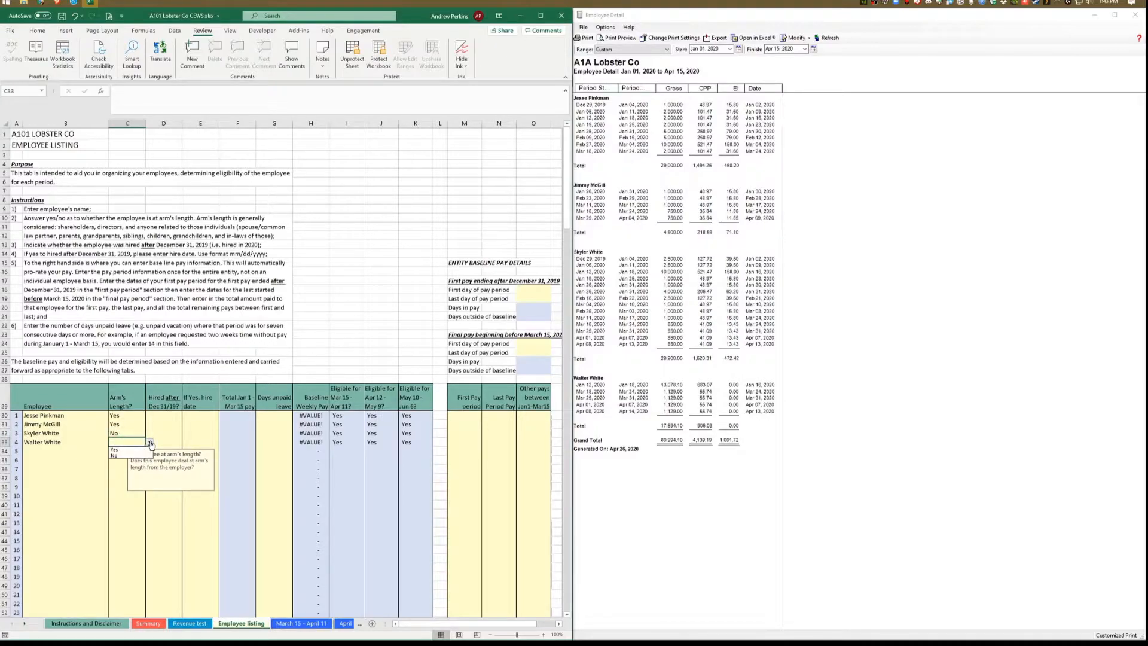
left_click(144, 456)
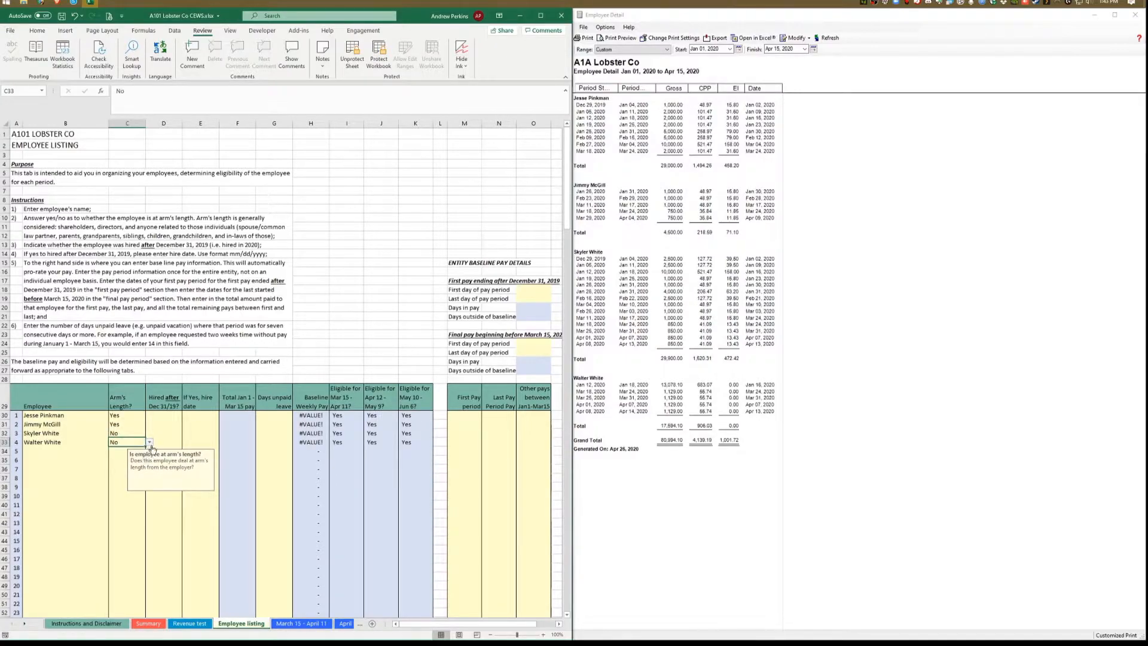
- Set Hired after Dec 31/19 to No for the first, third and fourth employees
left_click(165, 415)
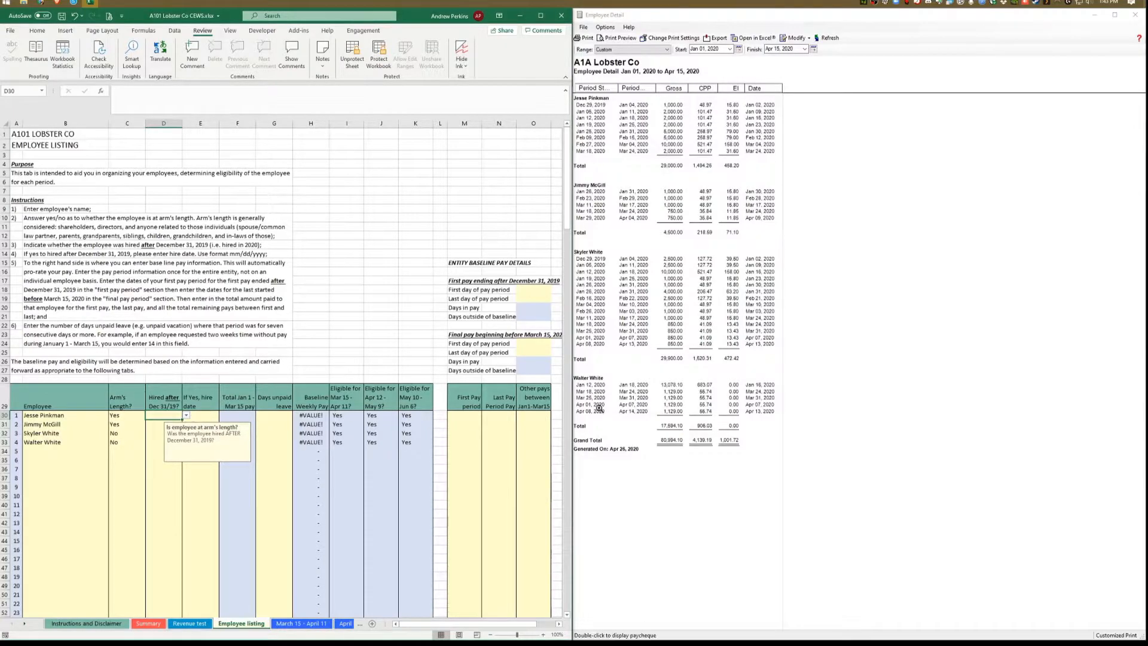
left_click(188, 419)
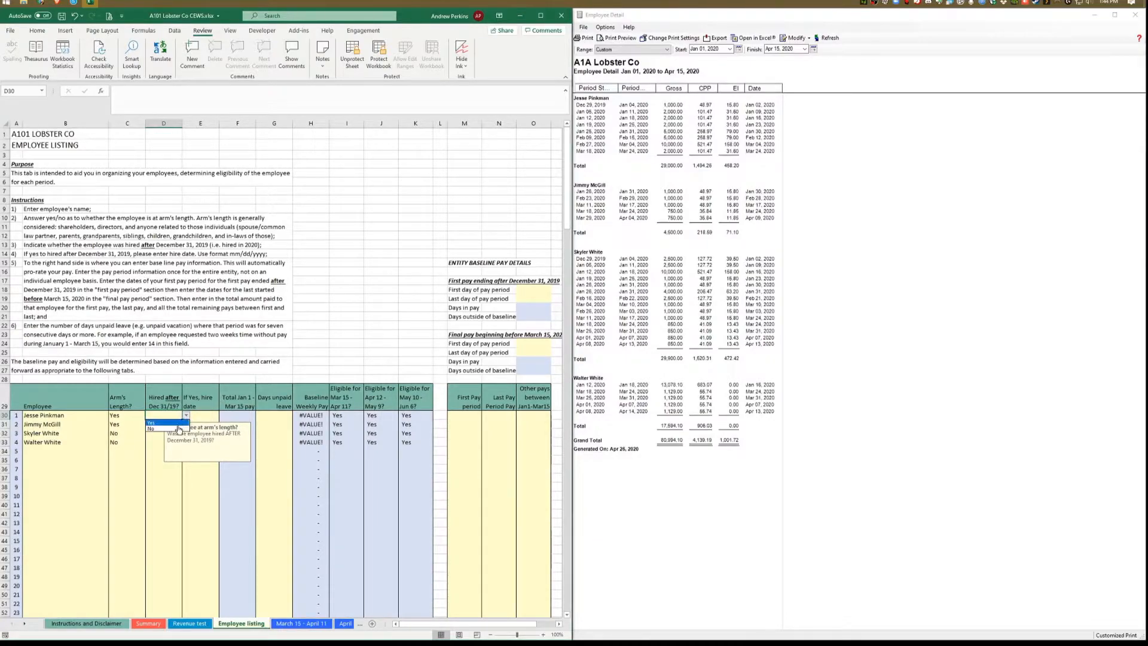
left_click(160, 431)
left_click(161, 434)
left_click(186, 434)
left_click(159, 448)
left_click(155, 444)
left_click(185, 442)
left_click(160, 458)
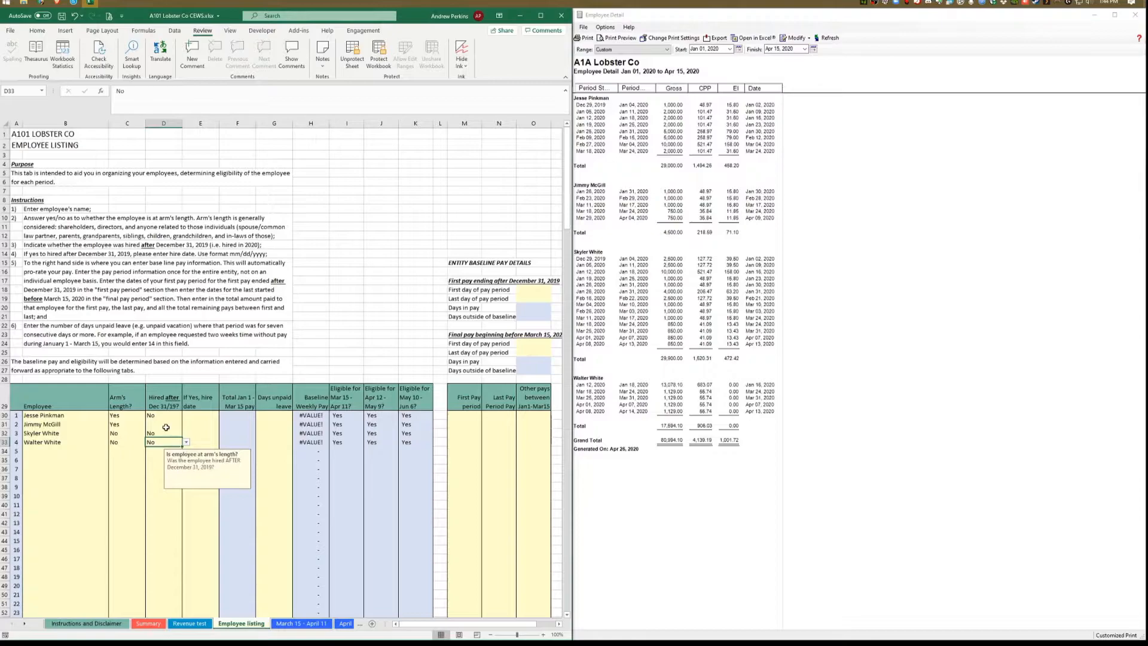
- Mark the second employee as hired after Dec 31/19 with Yes and enter 01/26/2020 as the hire date
left_click(165, 425)
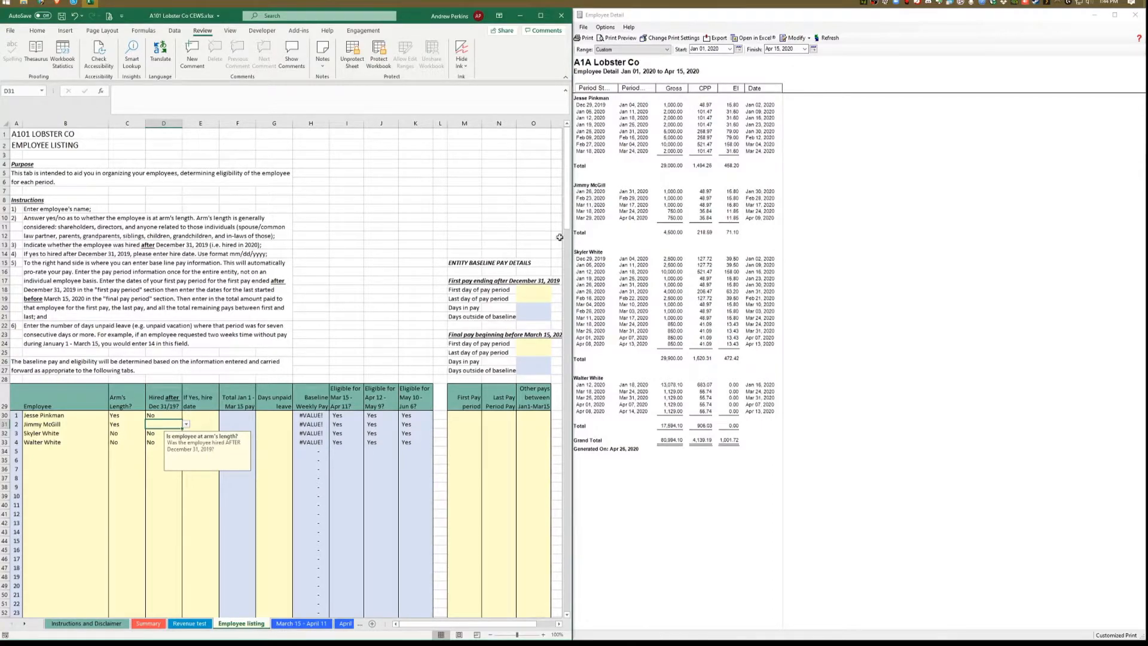
left_click(186, 424)
left_click(179, 431)
left_click(200, 424)
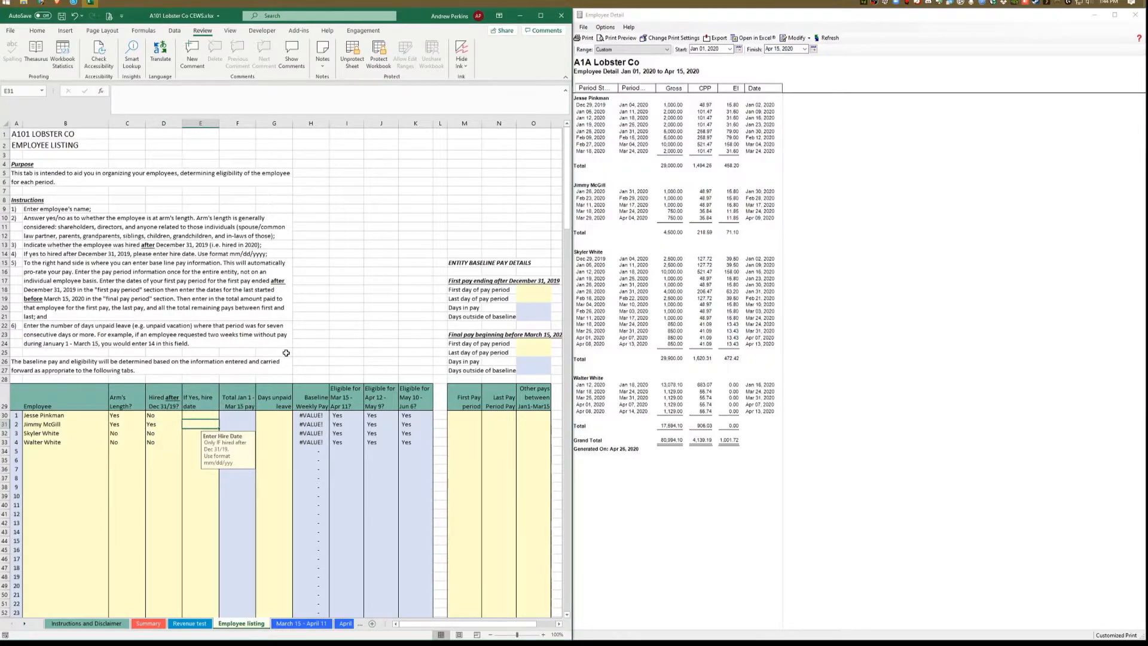
type("01")
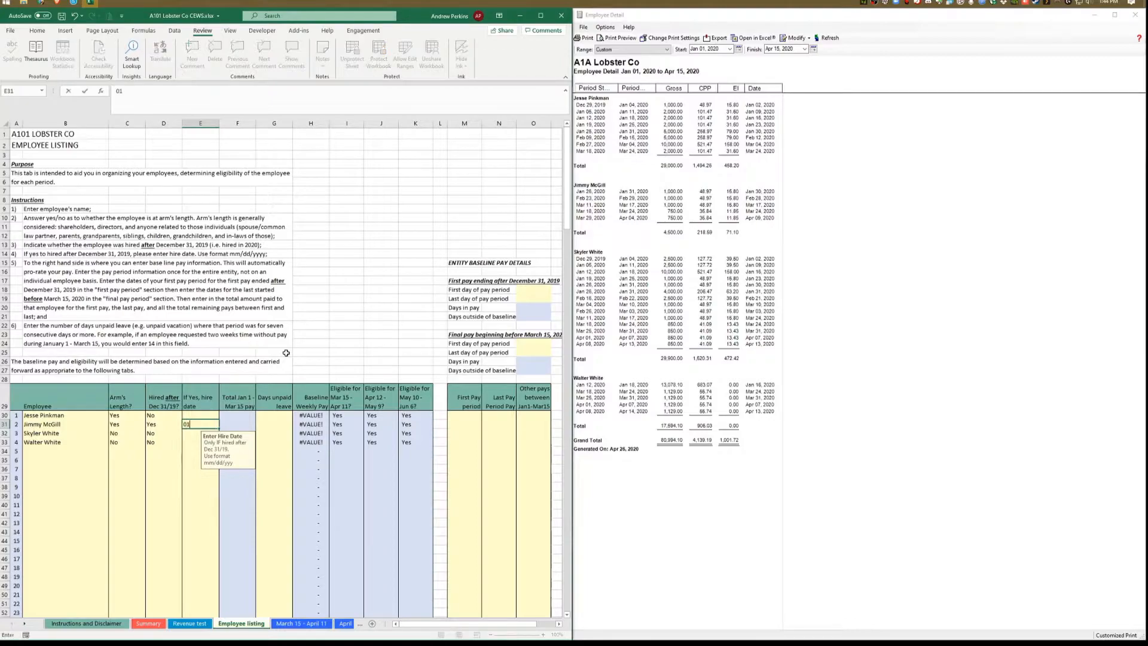
type("/26/2020")
key("Return")
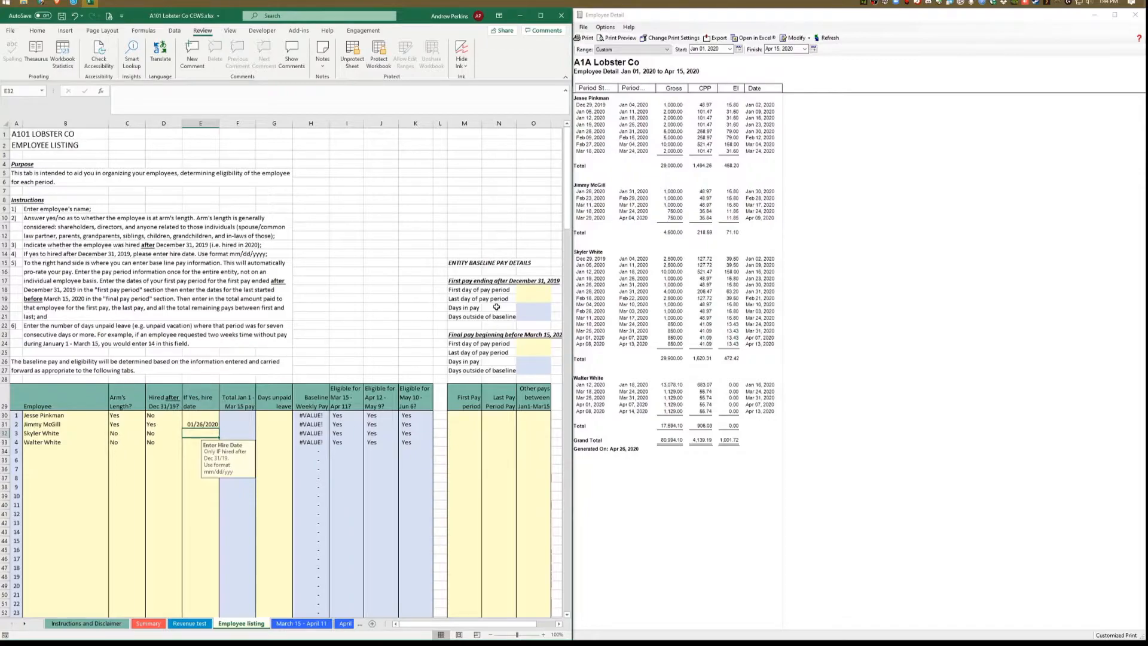
- Enter 12/29/2019 and 01/04/2020 as the first and last days of the first pay period ending after December 31, 2019
left_click(530, 292)
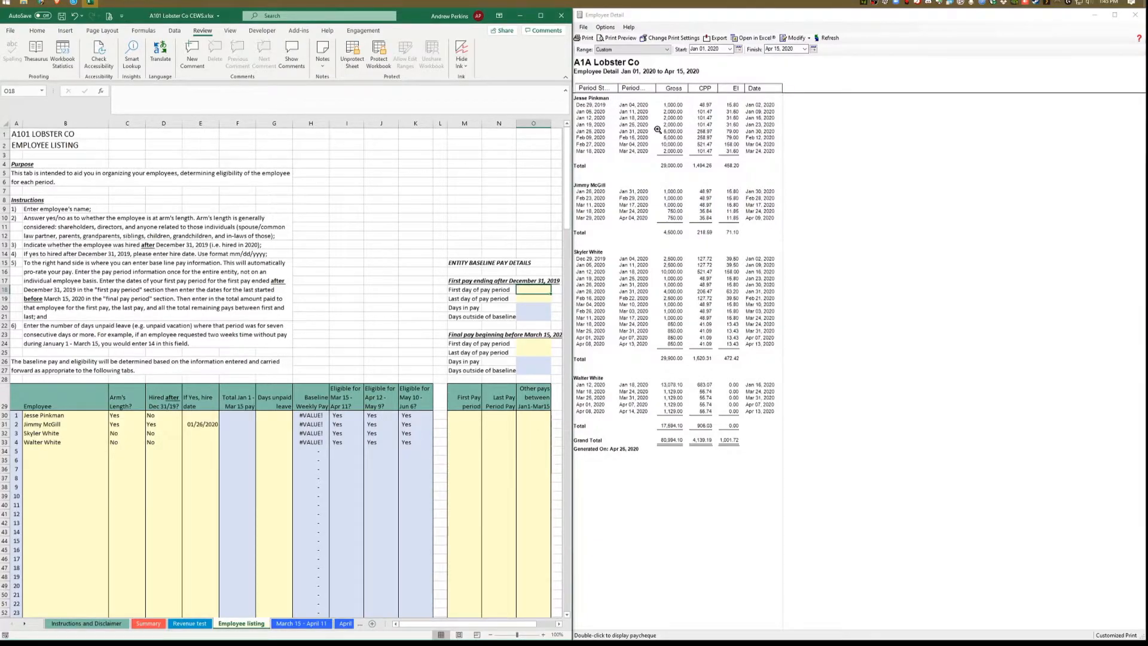
type("12")
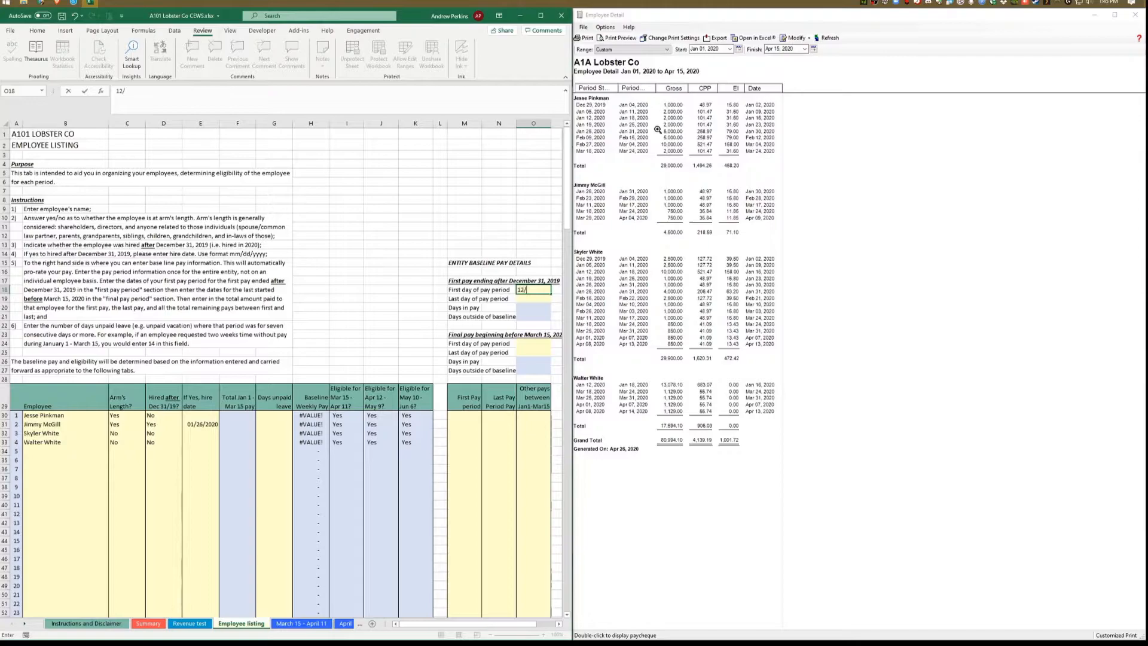
type("/29/2019")
key("Return")
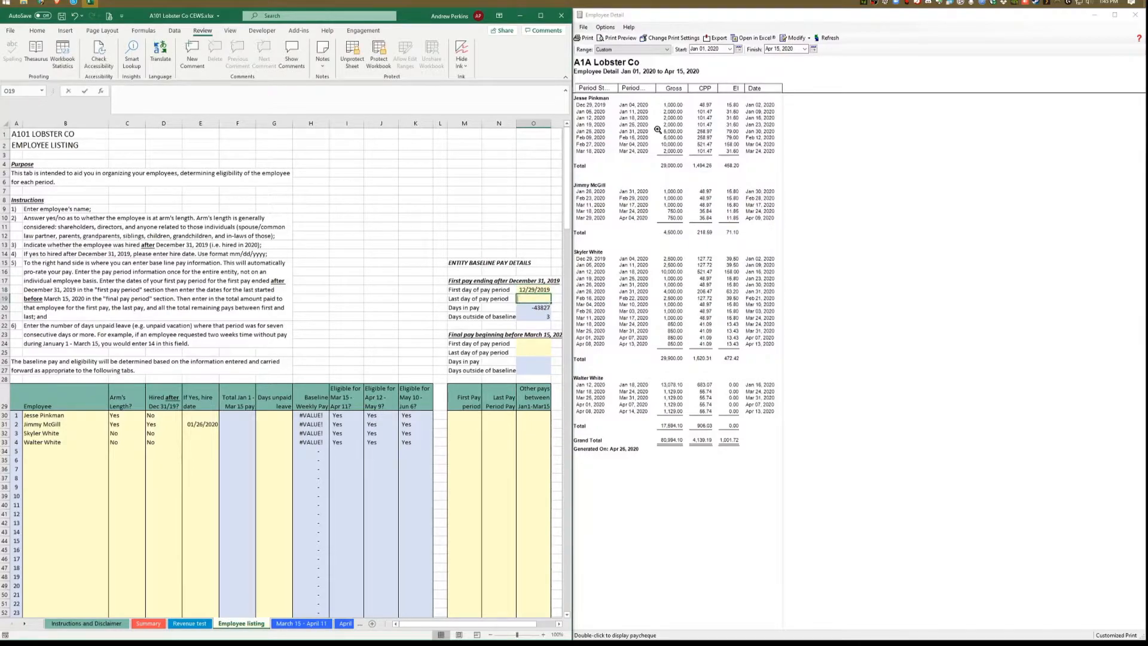
type("01/04/2020")
key("Return")
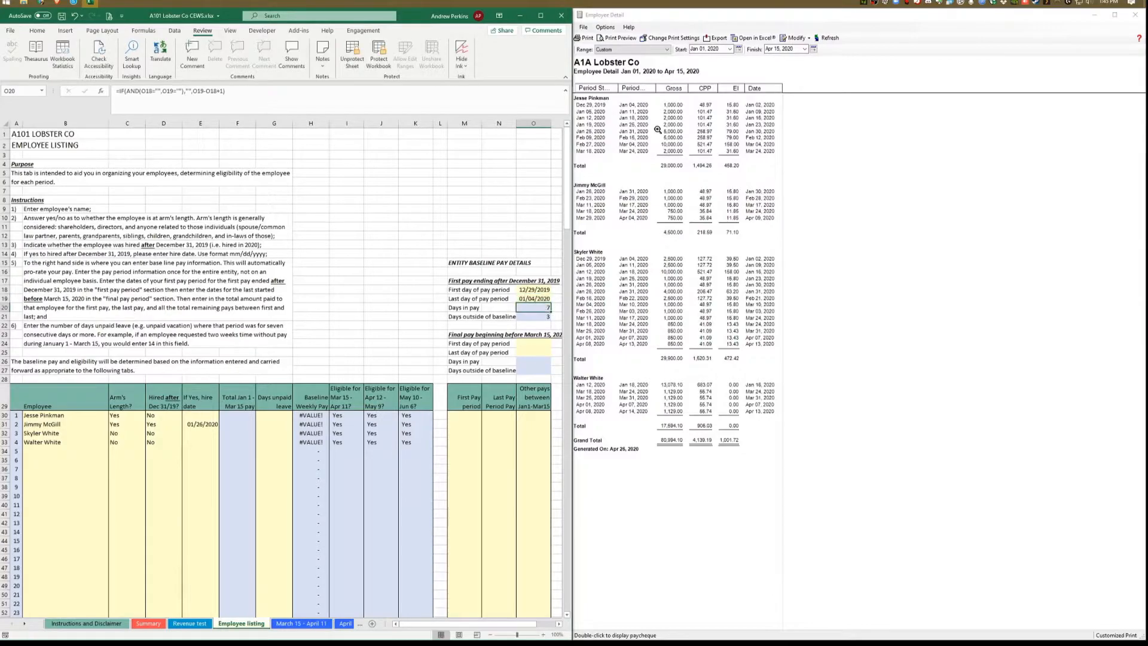
- Enter 03/11/2020 and 03/17/2020 as the first and last days of the final pay period beginning before March 15, 2020
left_click(529, 342)
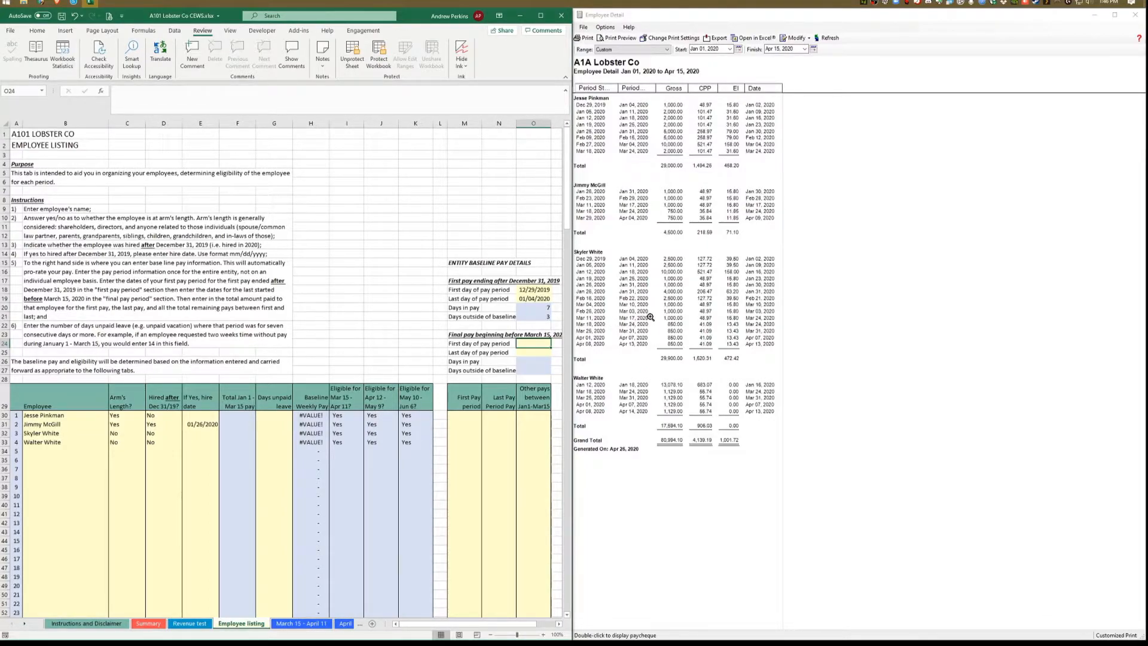
type("03/11/2020")
key("Return")
type("03/1")
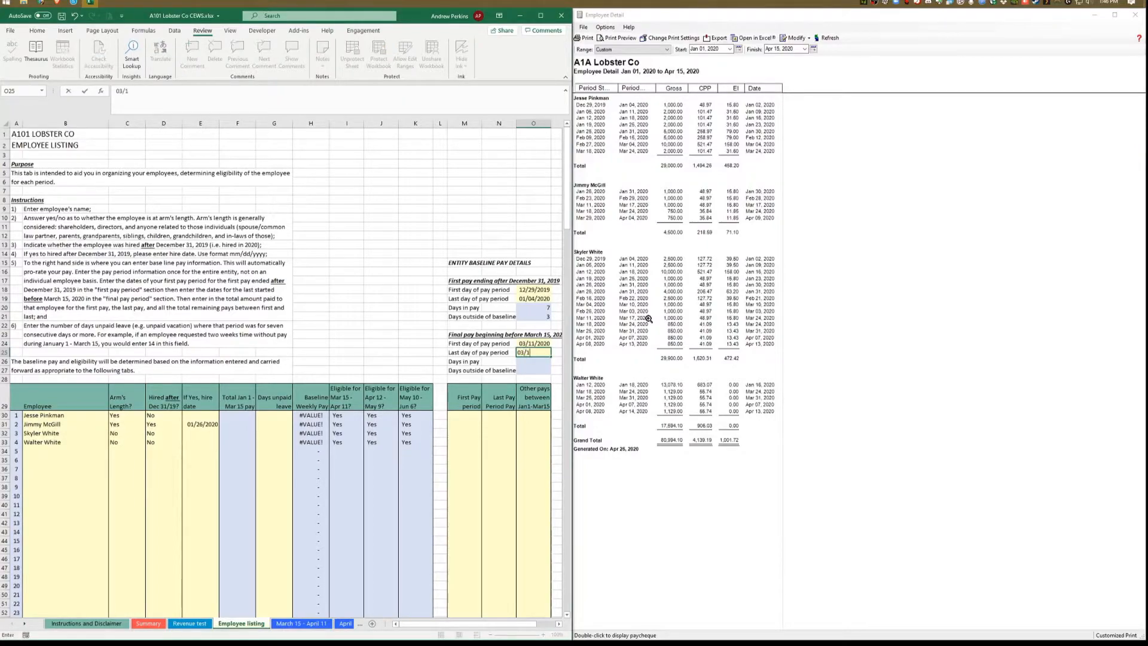
type("7/2020")
key("Return")
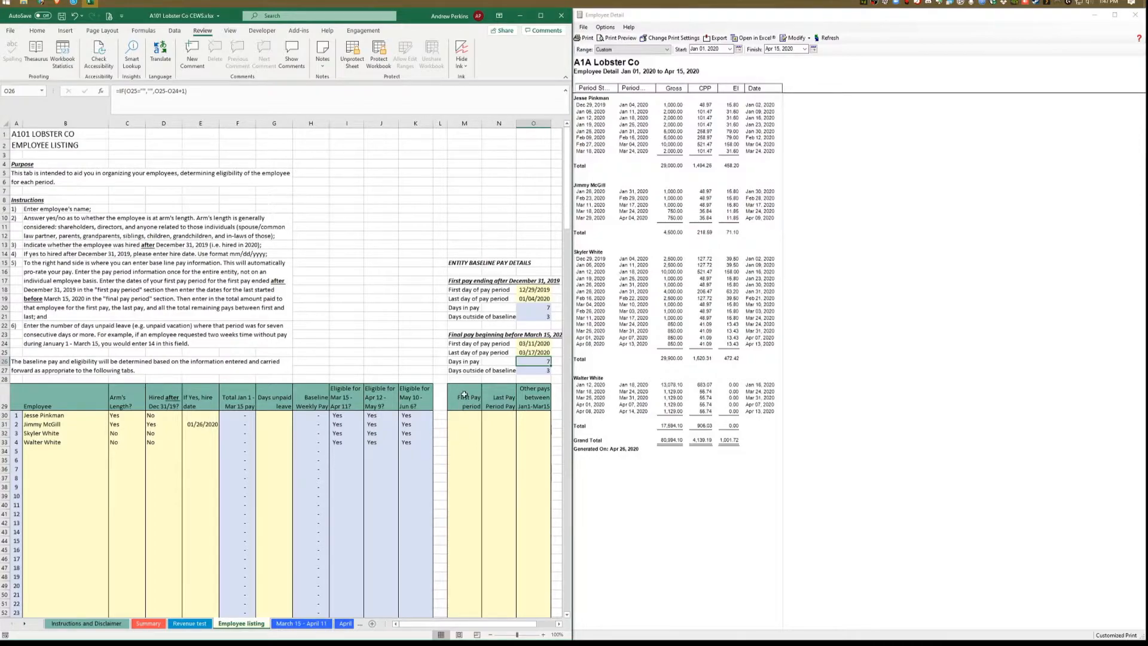
left_click_drag(464, 415, 496, 448)
left_click_drag(536, 414, 531, 449)
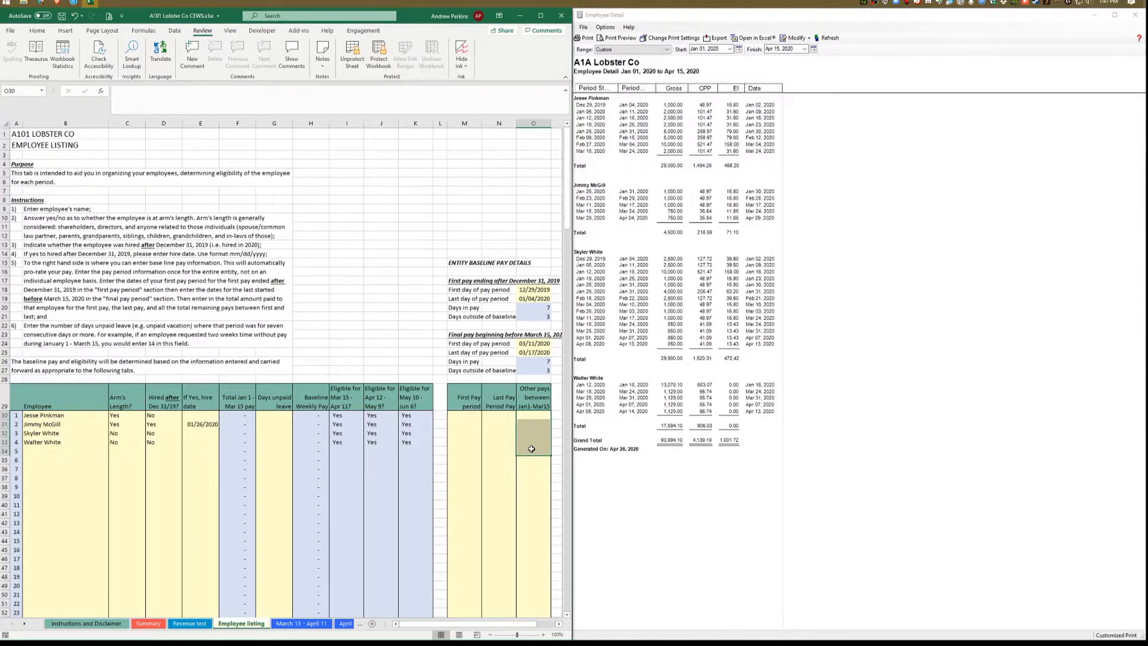
left_click(531, 450)
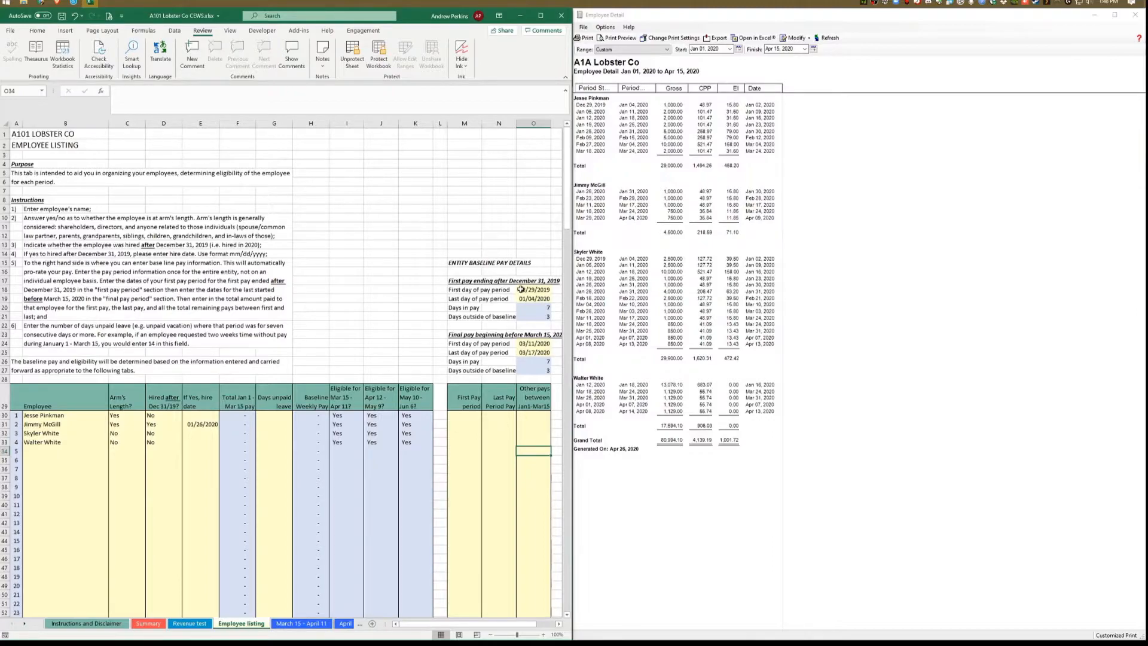
- In Sage 50, set the Employee Detail report's date range to Dec 29, 2019 through Jan 04, 2020
left_click(796, 38)
left_click(789, 49)
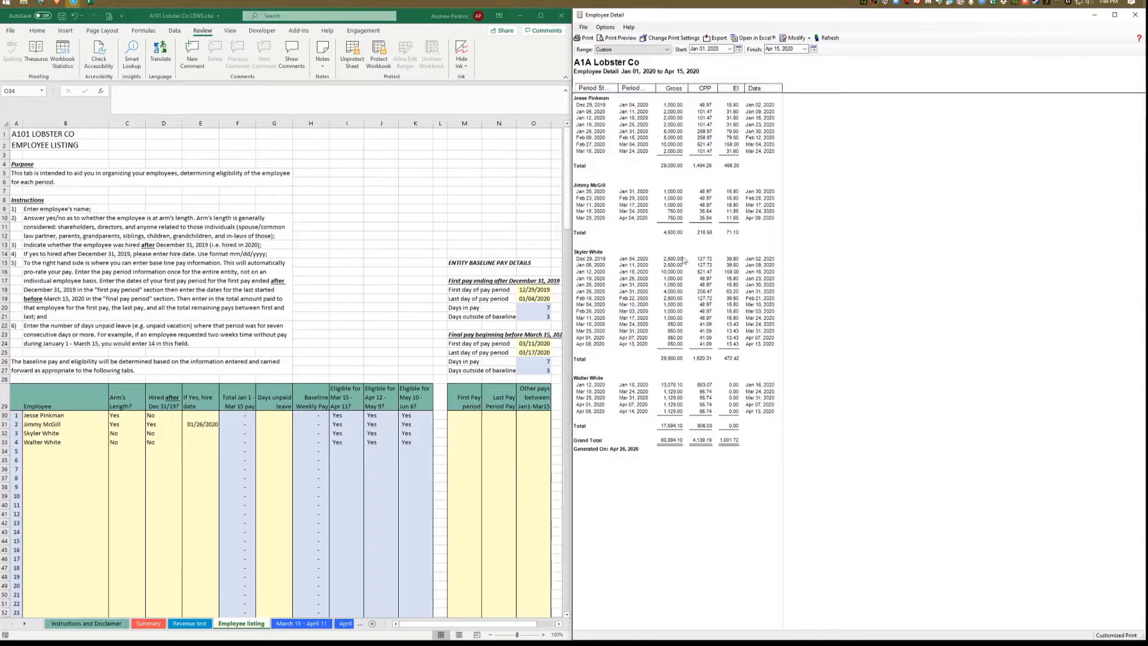
left_click(951, 287)
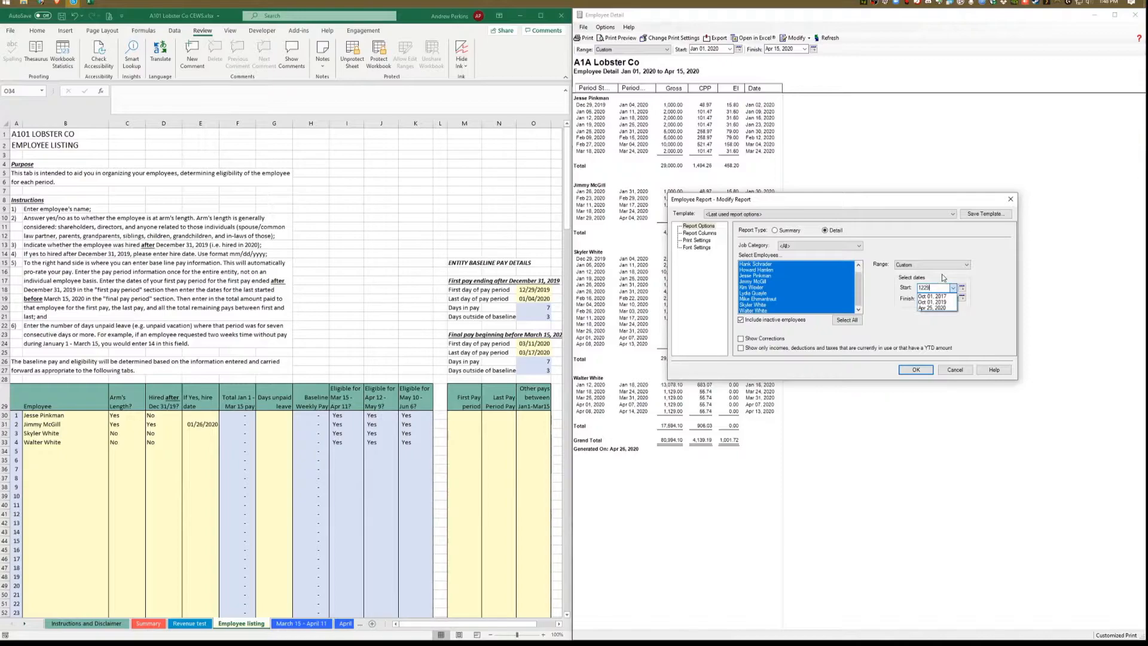
type("122919")
key("Tab")
type("010415")
key("Return")
left_click(941, 297)
left_click(941, 297)
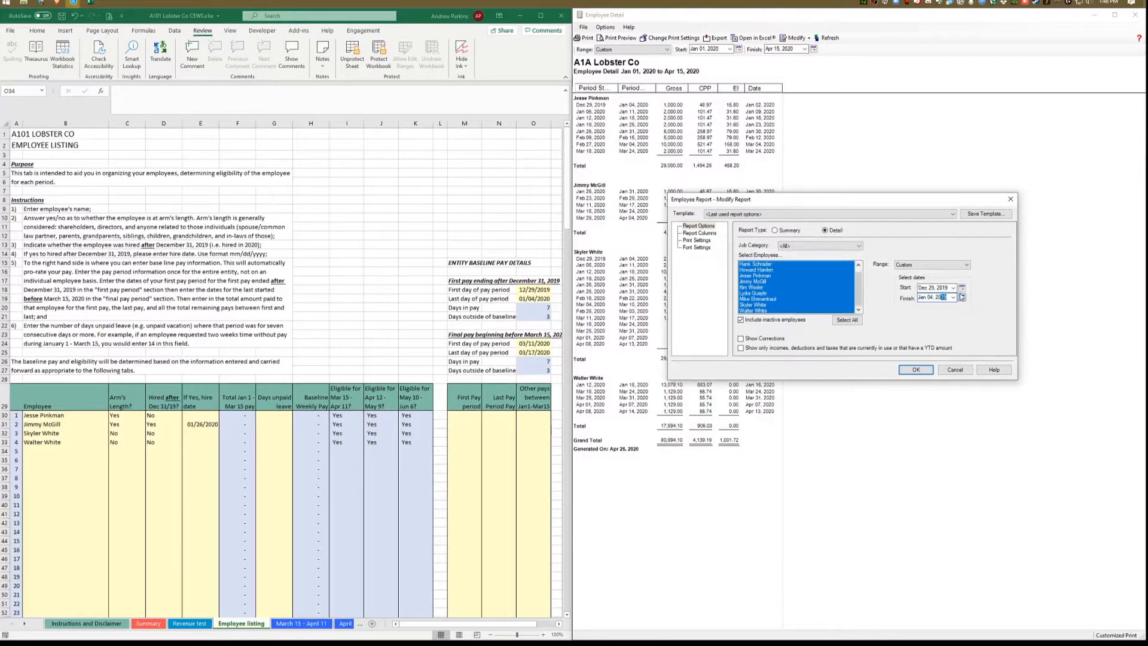
key("Return")
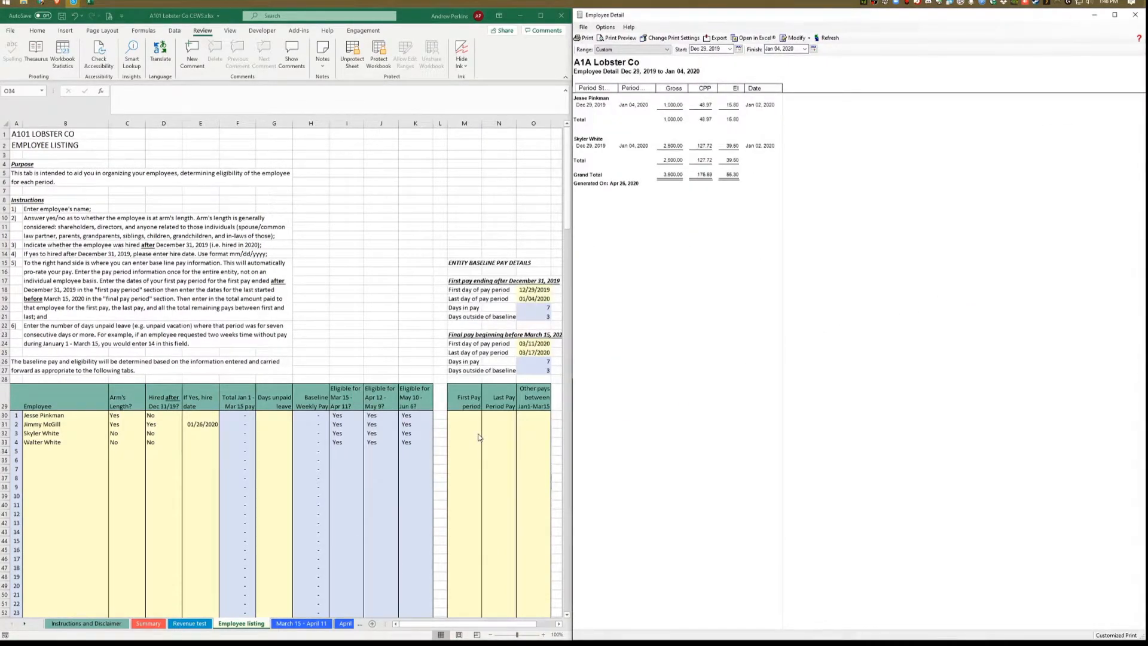
- In the Excel employee listing, enter first pay period amounts of 1000 for the first employee and 2500 for the third
left_click(472, 415)
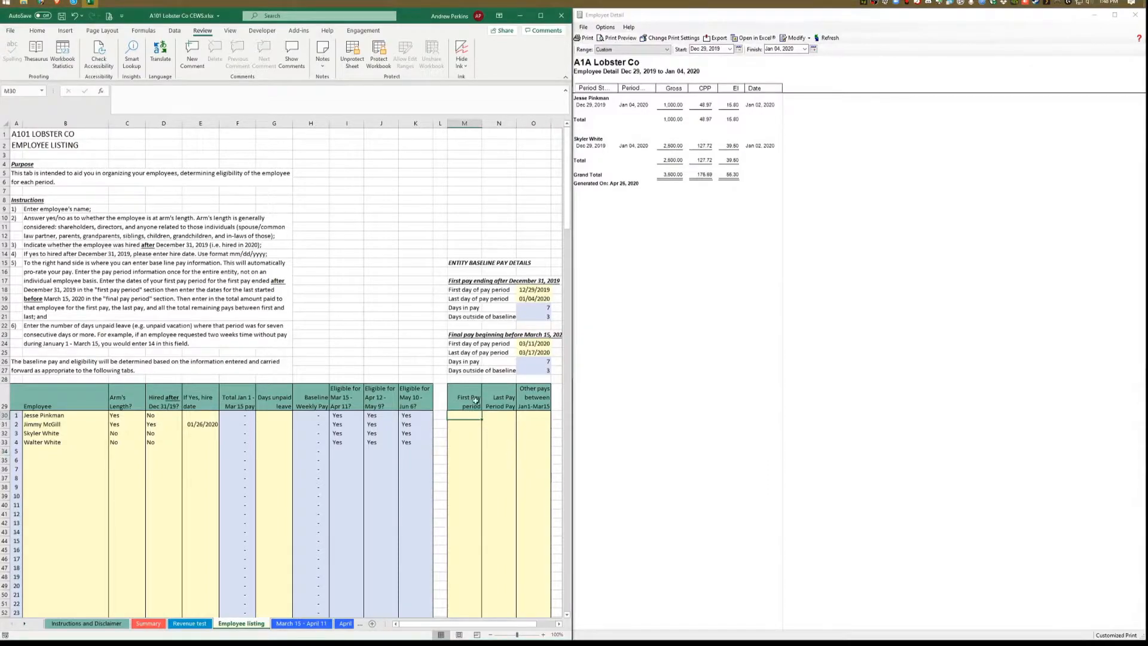
type("1000")
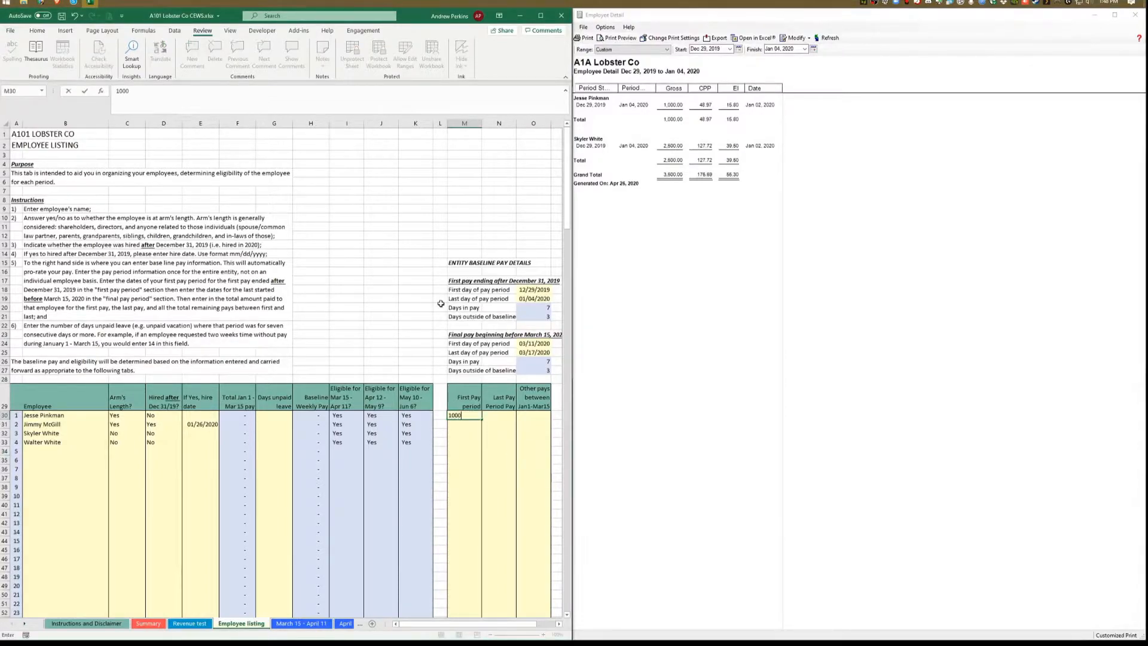
key("Return")
key("Return")
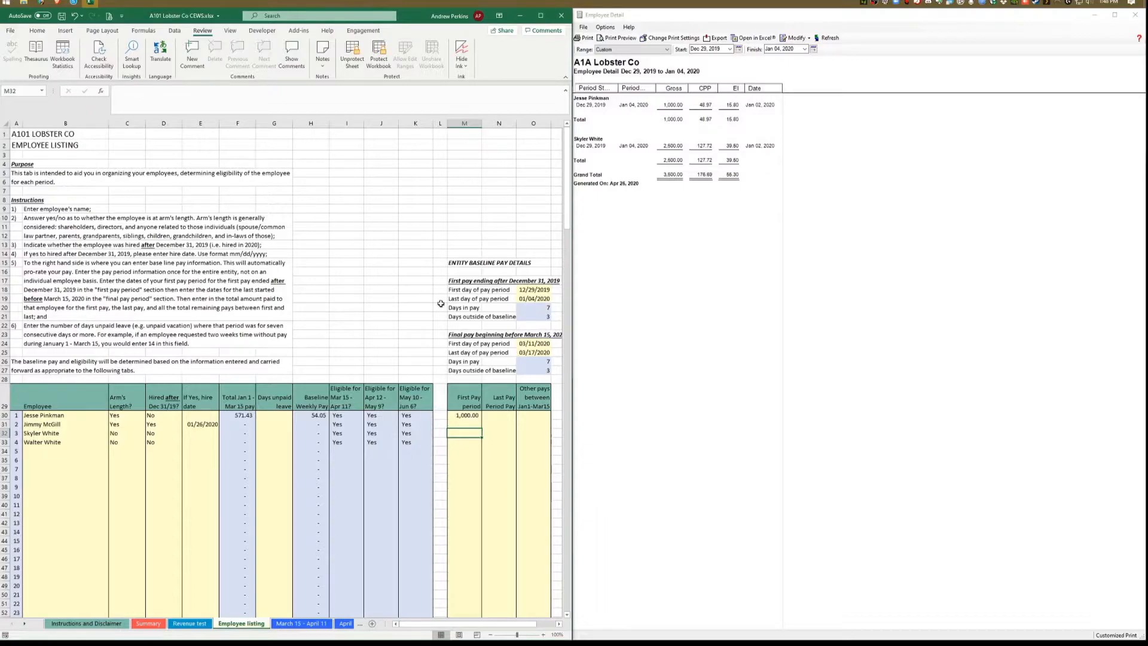
type("2500")
key("Return")
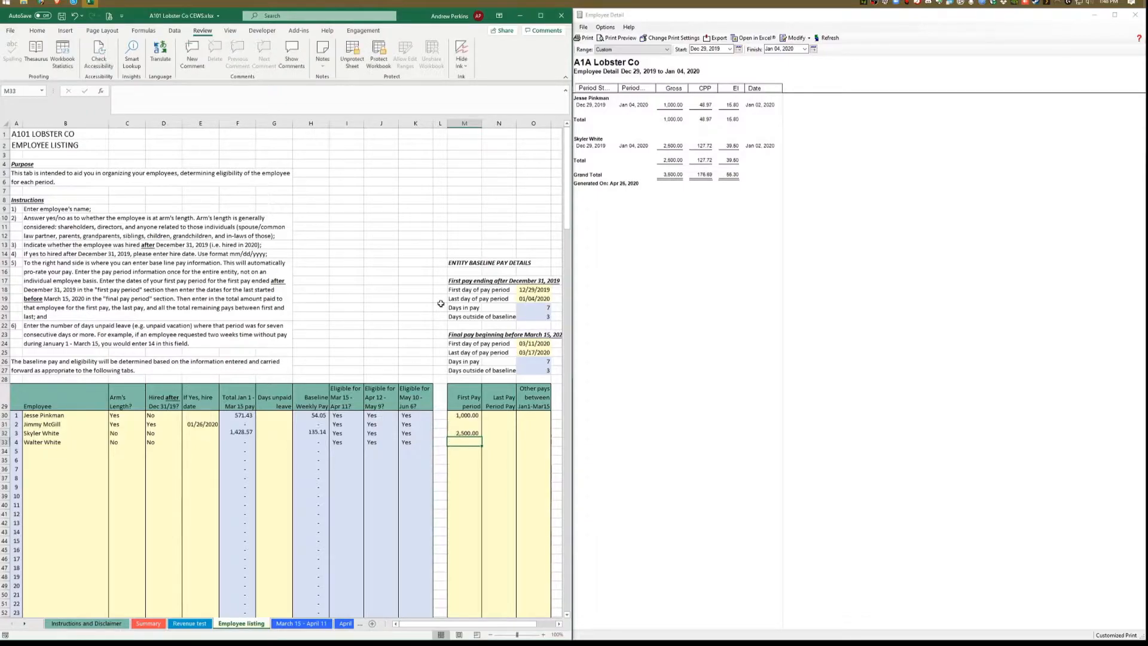
- In Sage 50, change the Employee Detail report's date range to Mar 02, 2020 through Mar 21, 2020
left_click(796, 39)
left_click(799, 47)
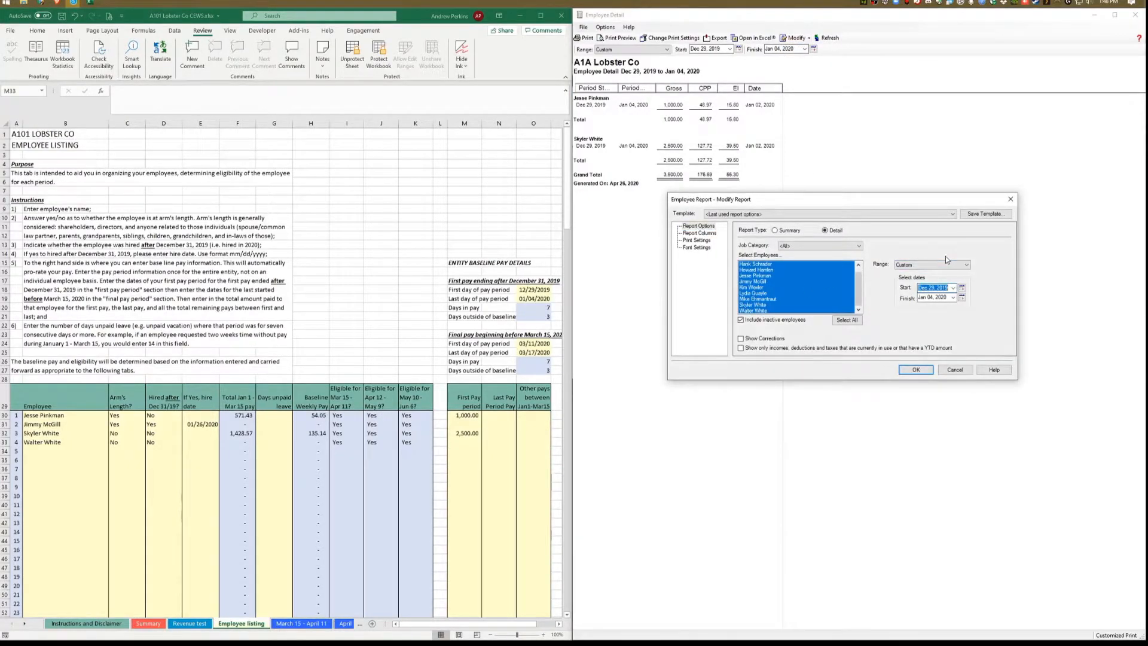
type("030215")
key("BackSpace")
key("BackSpace")
key("Tab")
type("0321")
key("Return")
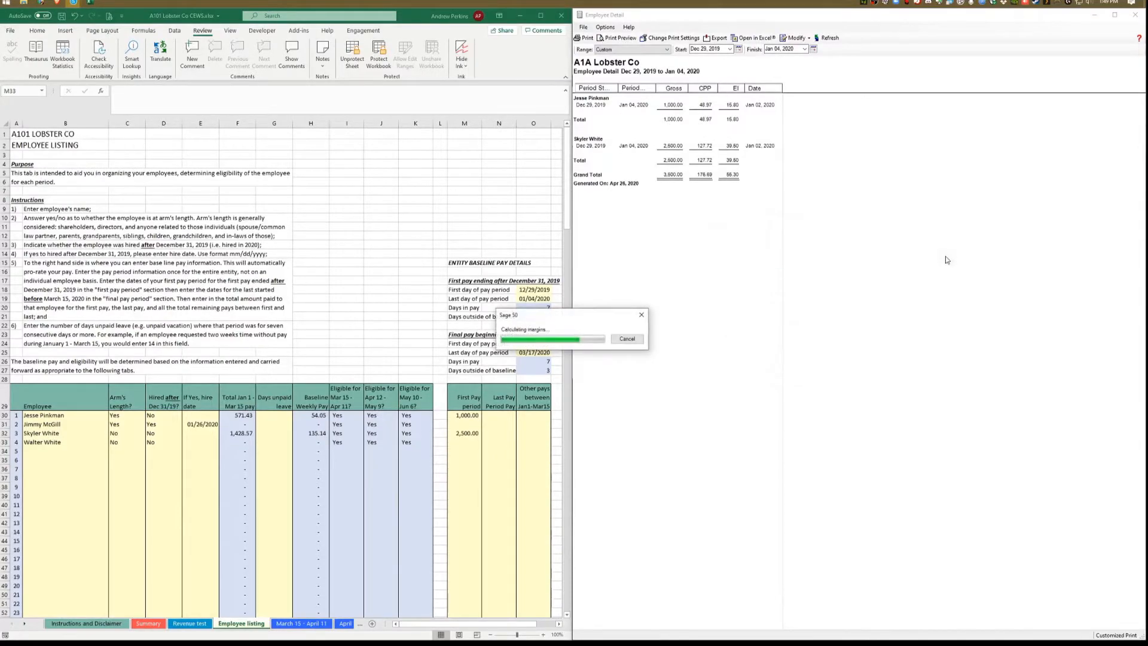
key("super+Right")
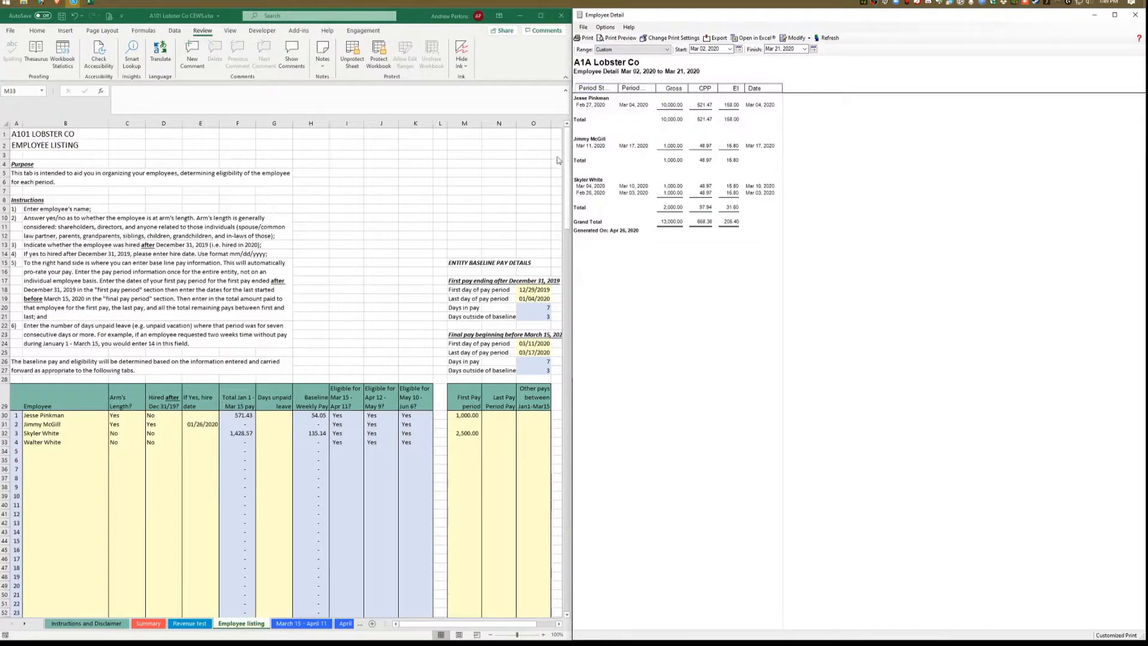
- In the Excel employee listing, enter 1000 as the second employee's last pay period pay
left_click(494, 426)
left_click(500, 426)
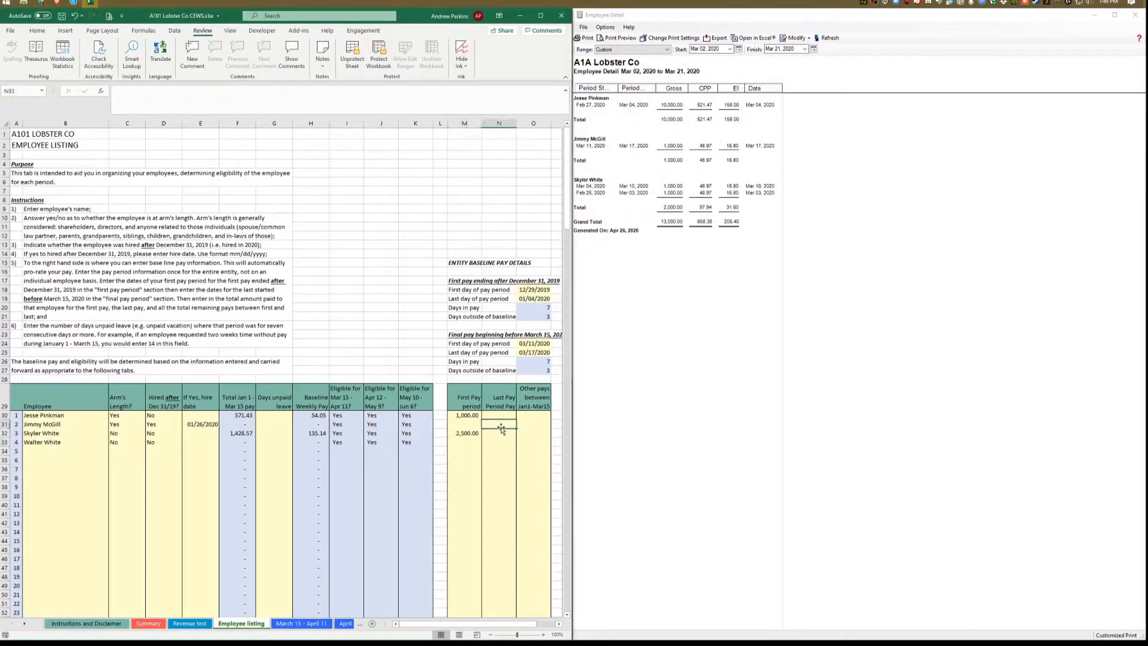
type("1000")
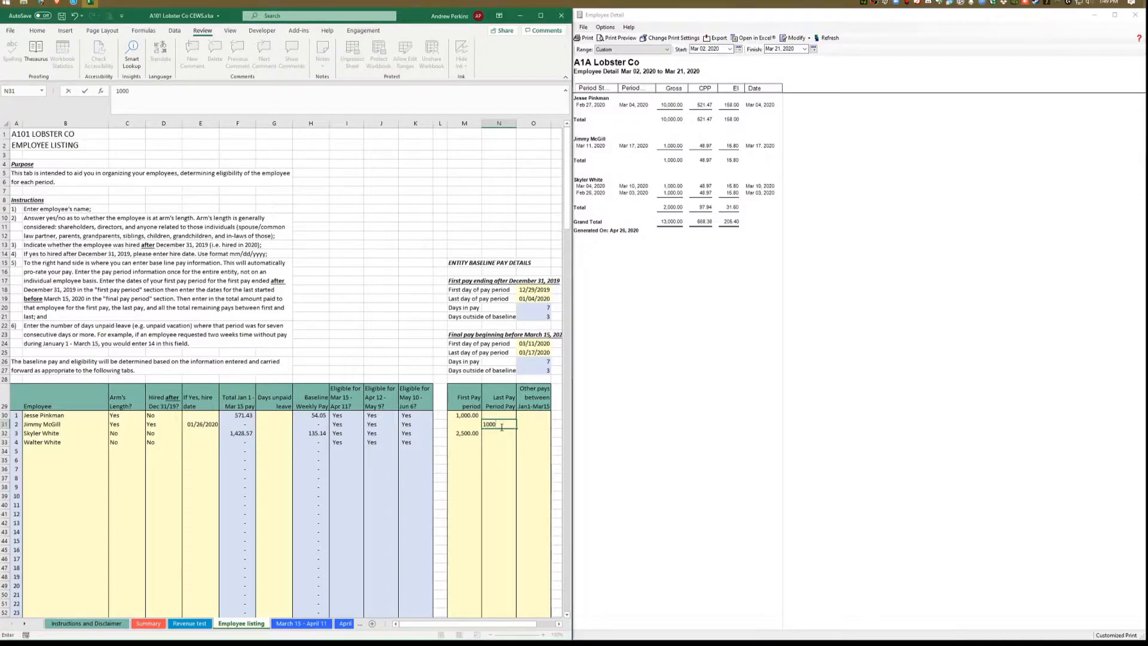
key("Return")
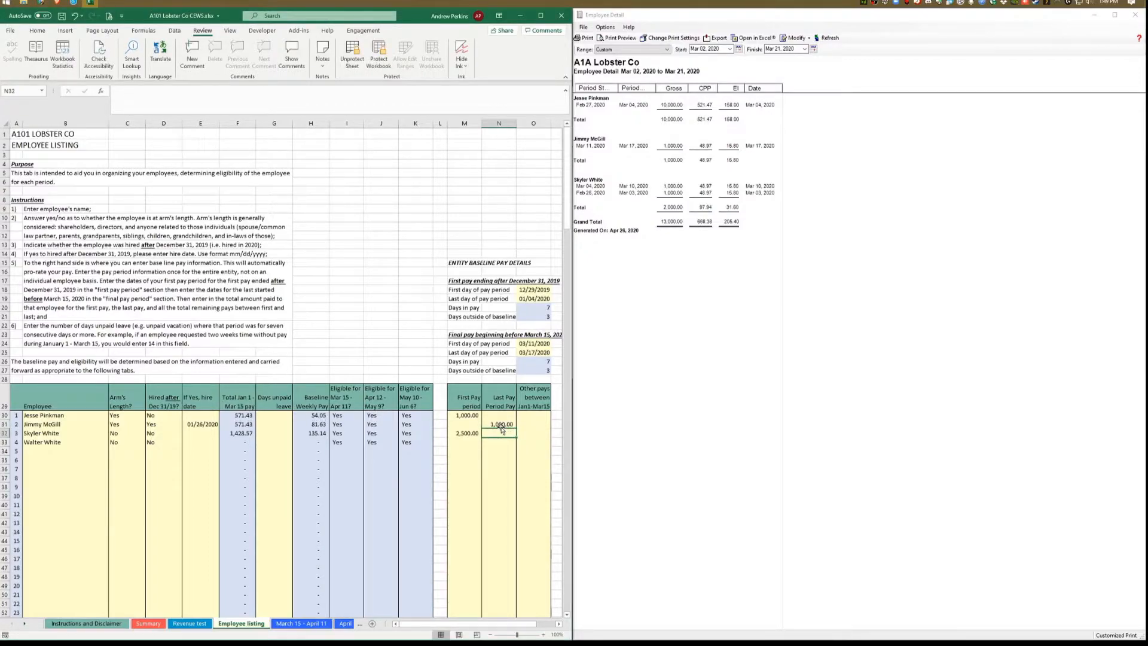
- In Sage 50, open the Employee Detail report's options and select its start date
left_click(795, 38)
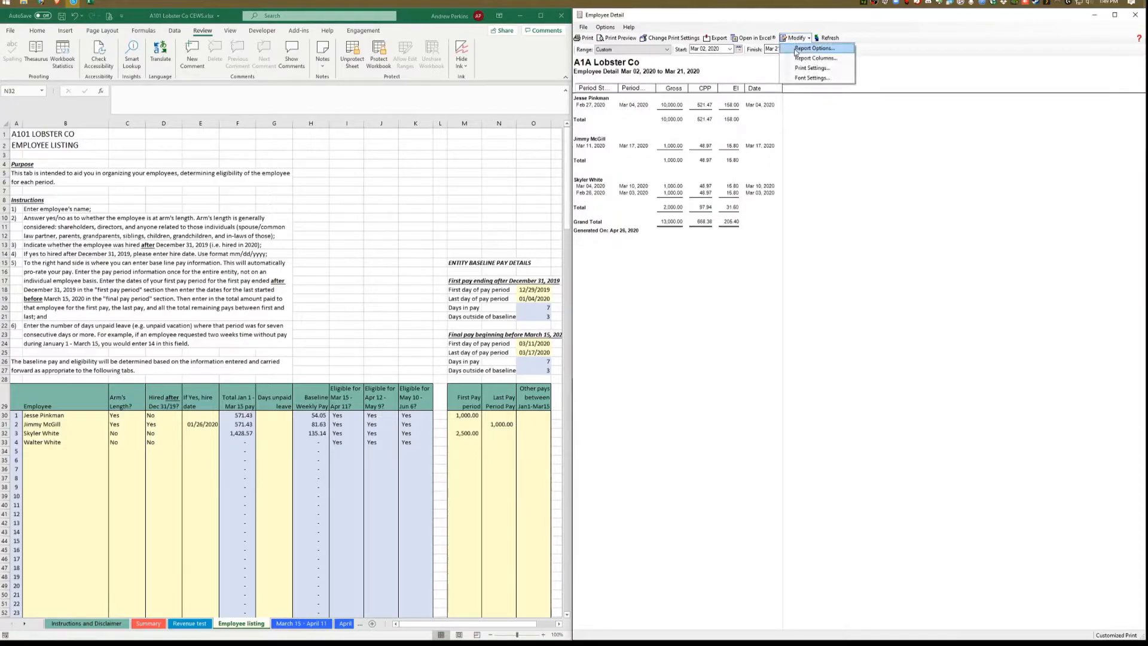
left_click(795, 51)
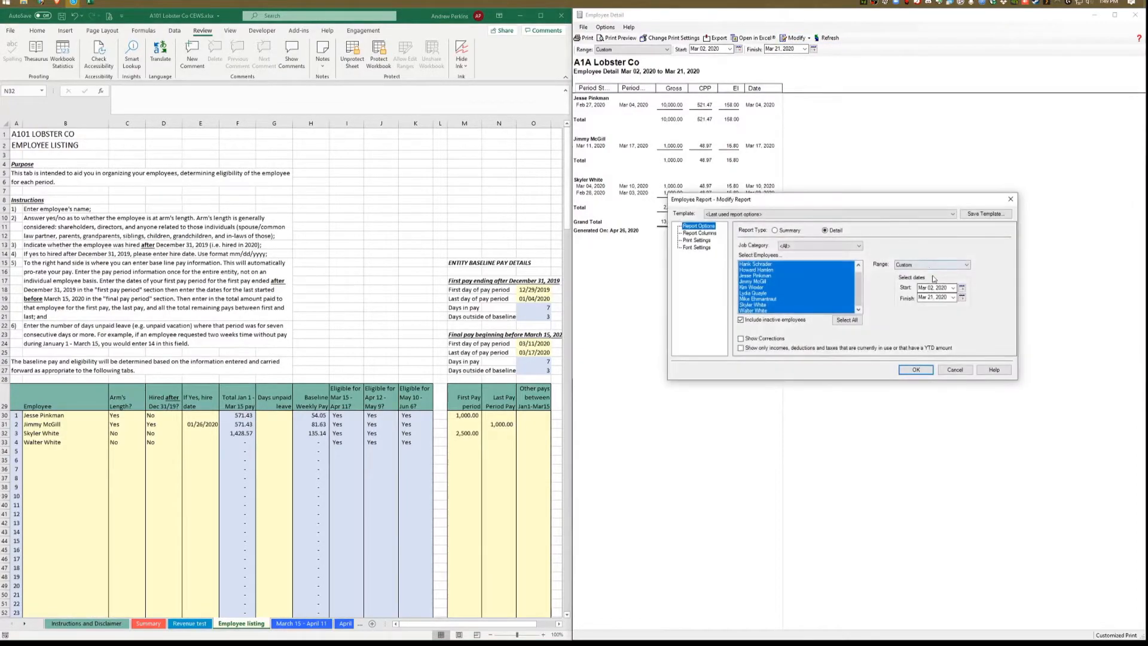
left_click(938, 288)
left_click(945, 288)
double_click(945, 288)
left_click(534, 416)
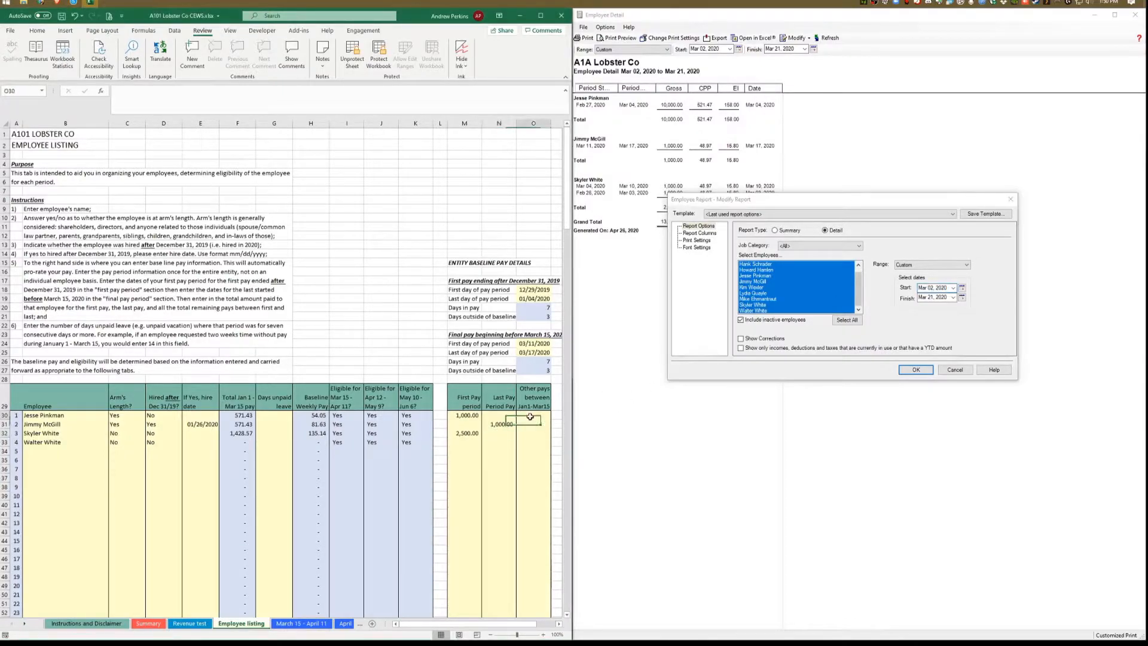
type("=")
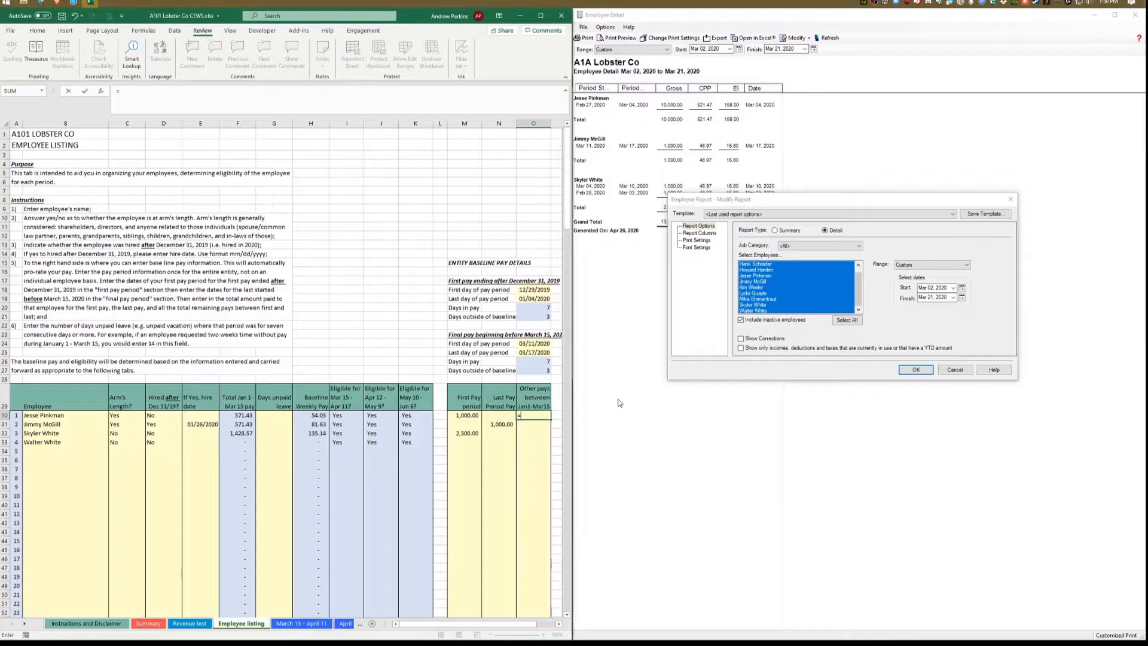
type("20000")
type("-m30")
key("Return")
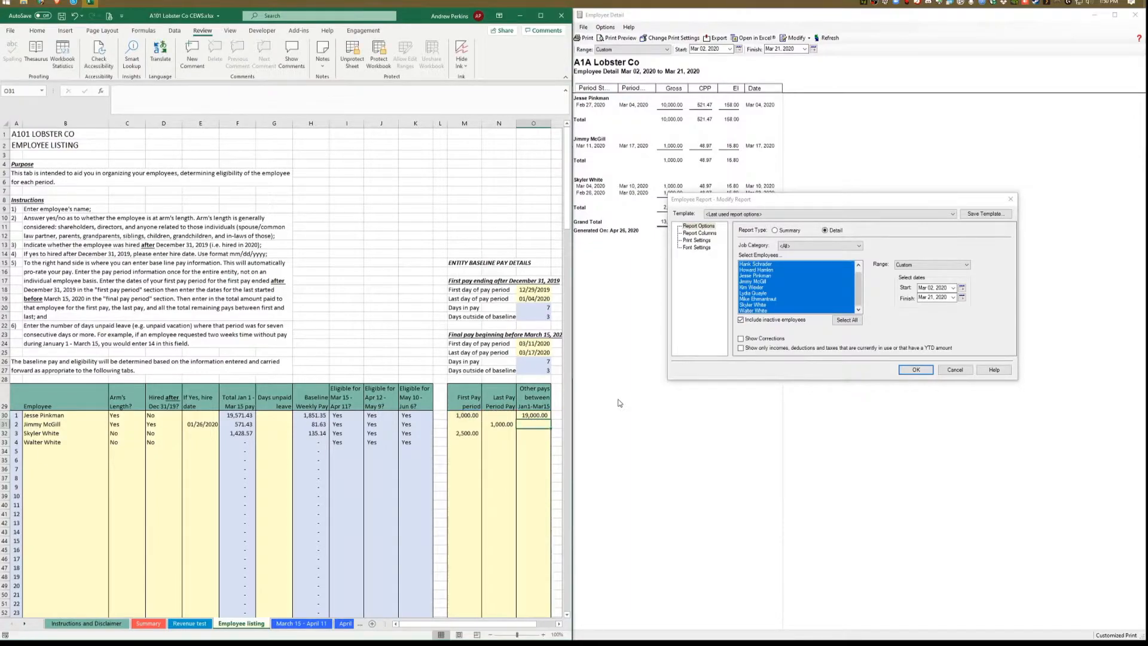
key("Up")
key("Delete")
- Set the Employee Detail report's date range in Sage 50 to Jan 05, 2020 through Mar 11, 2020
left_click(940, 287)
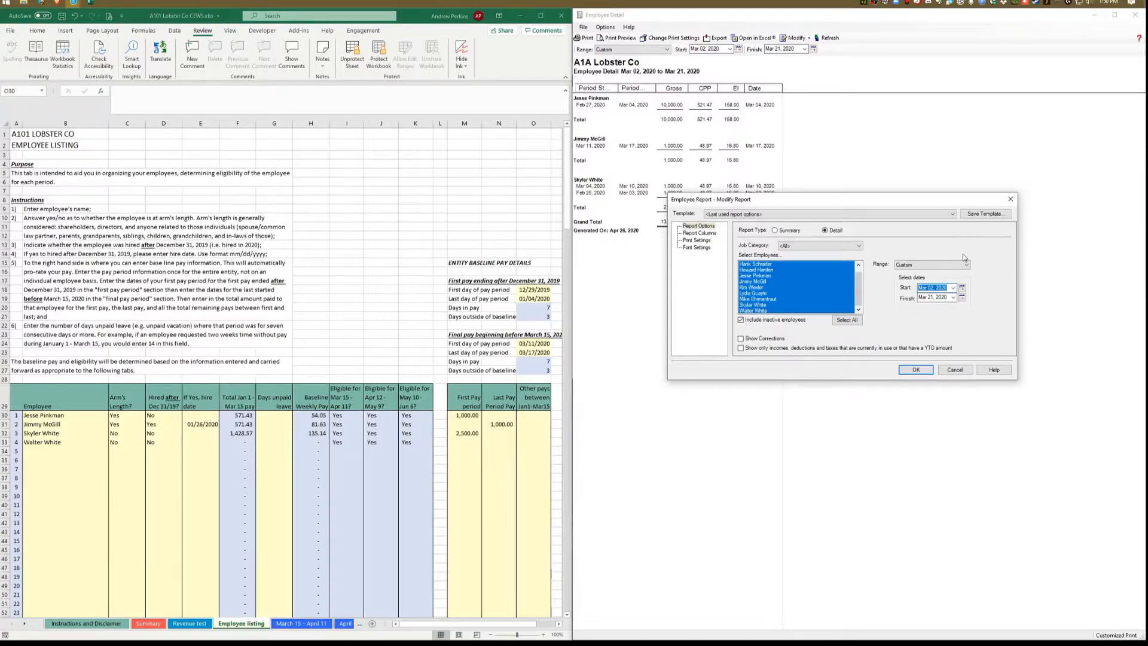
type("010520")
key("Tab")
key("Tab")
type("031120")
key("Return")
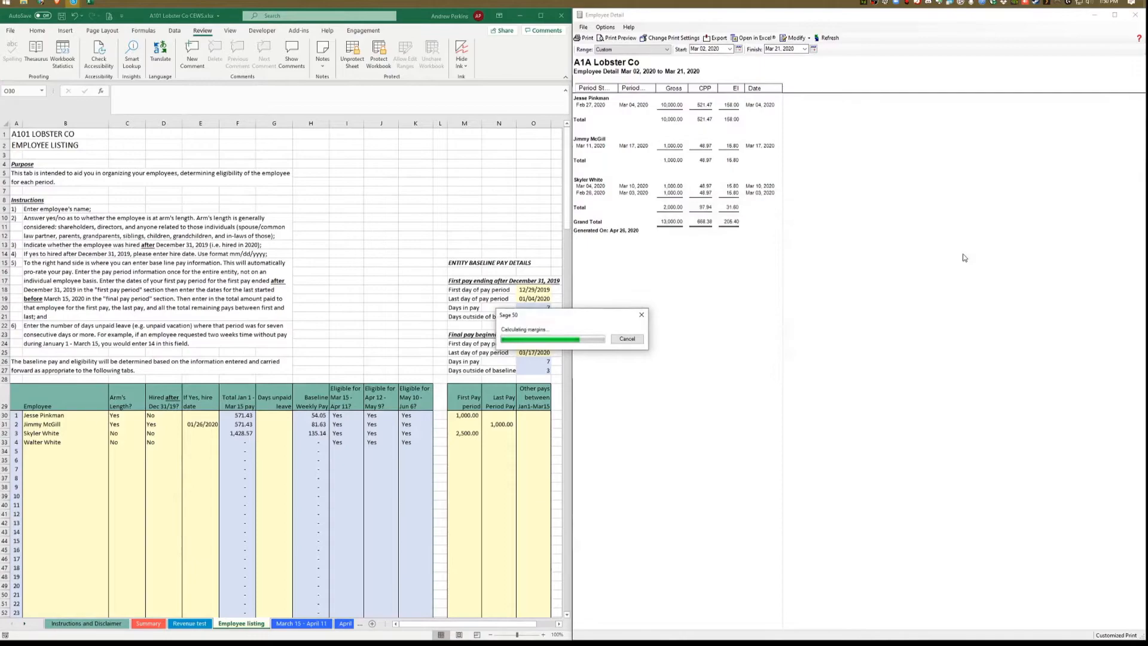
key("super+Right")
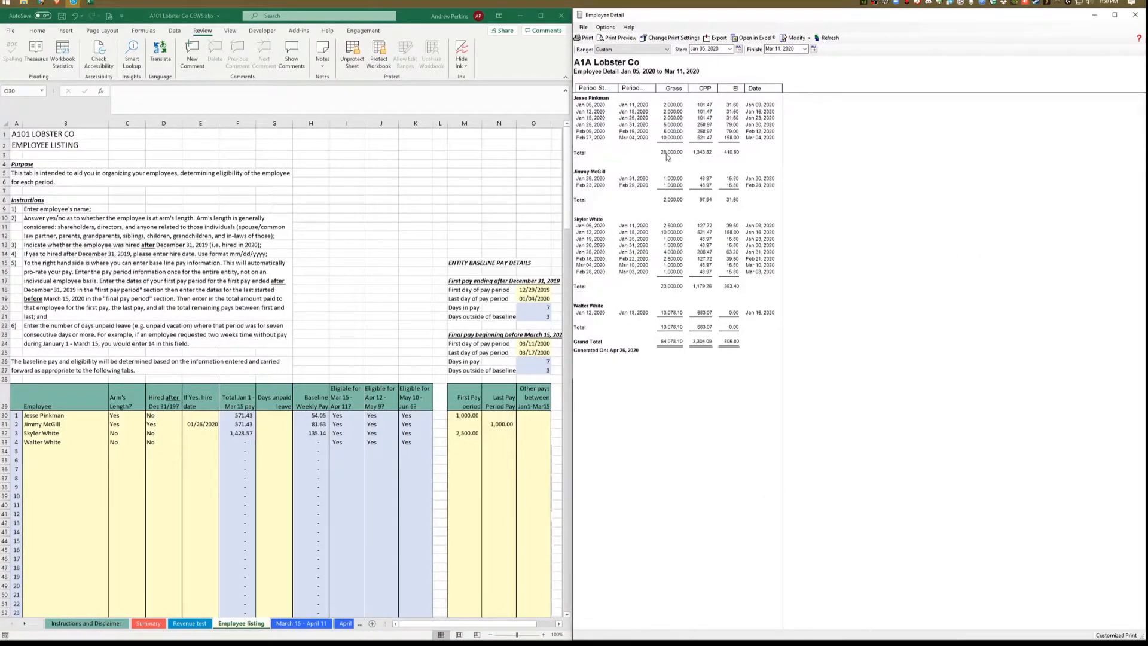
- In the Excel listing, enter other pays between Jan1-Mar15 of 26000, 2000, 23000 and 13078.10 for the four employees in order
left_click(519, 417)
type("26000")
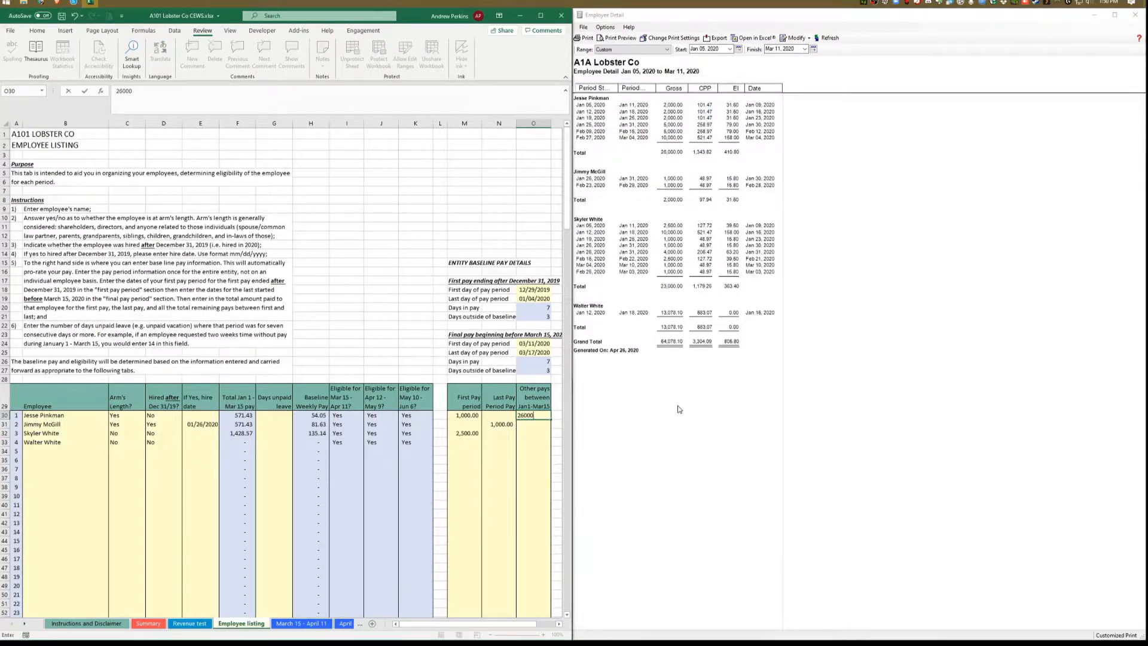
key("Return")
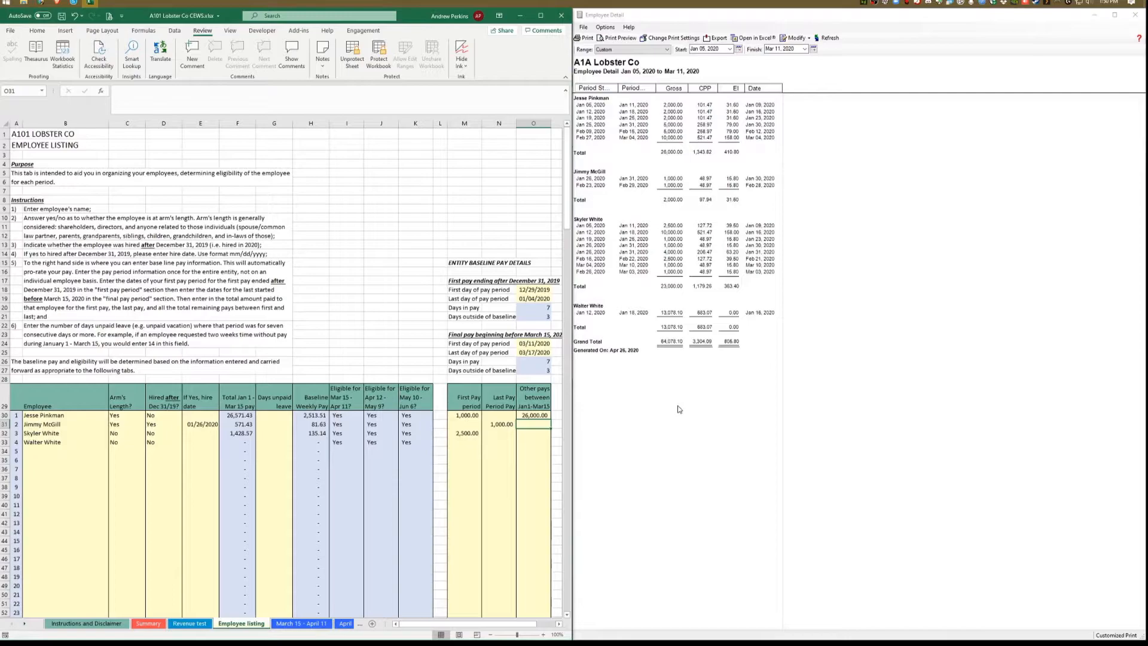
type("2000")
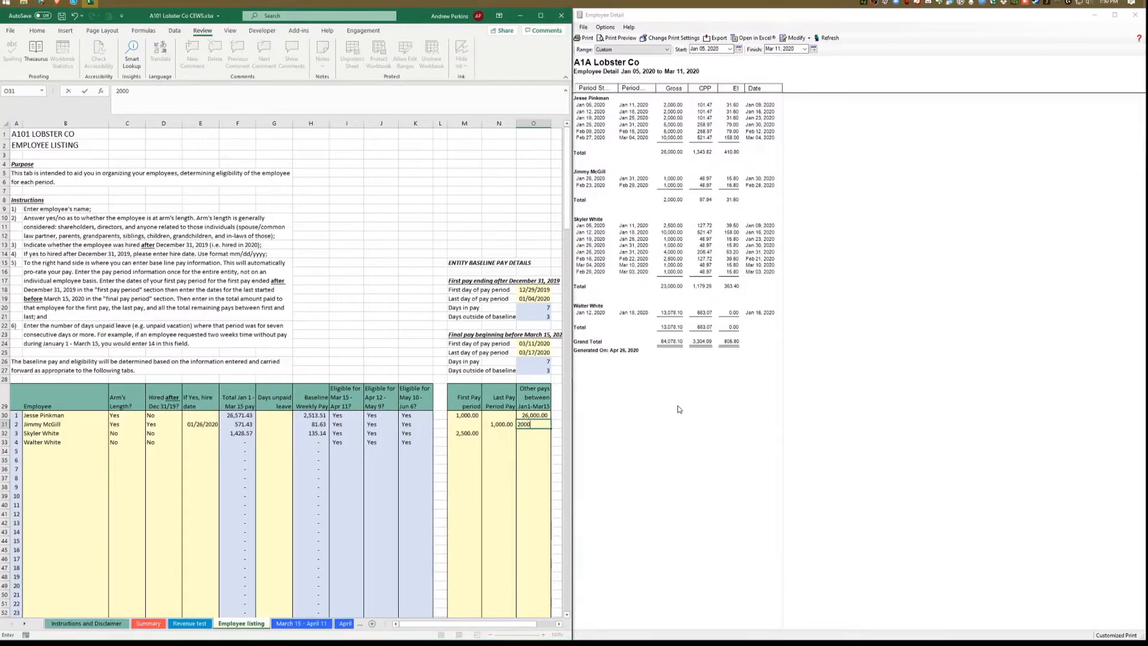
key("Return")
type("23000")
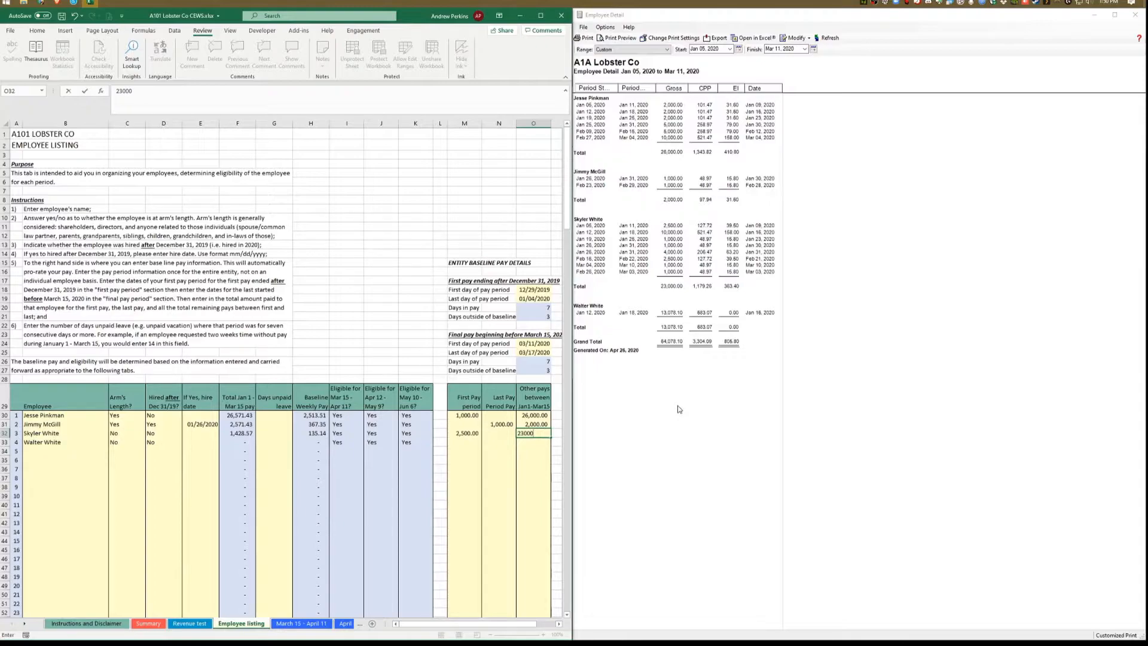
key("Return")
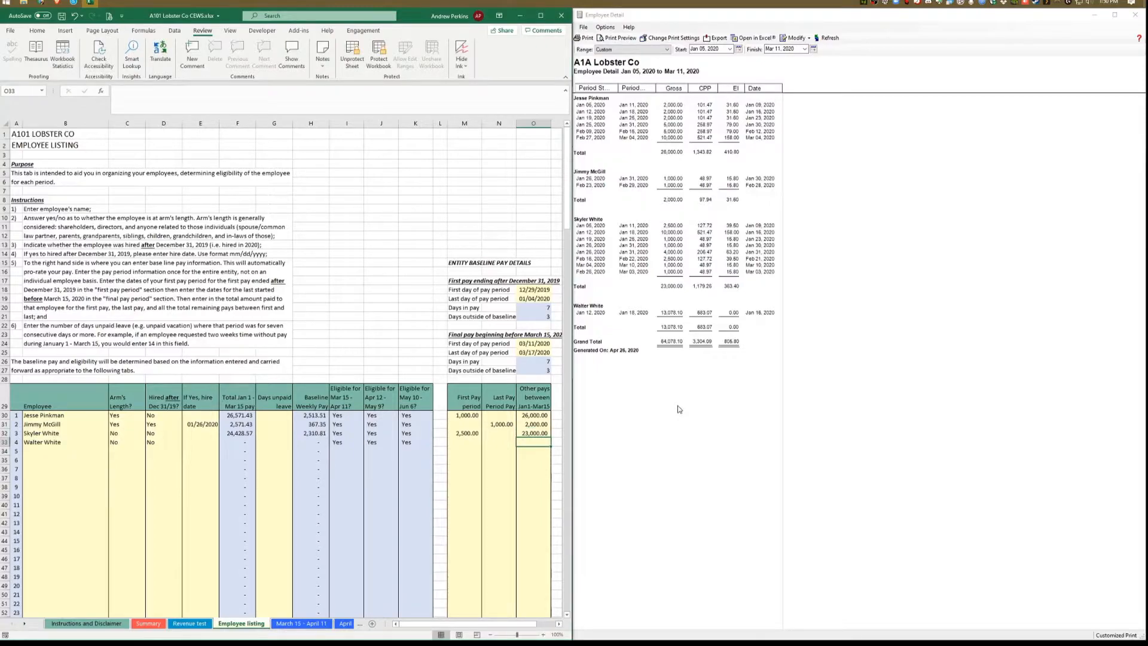
type("13,0")
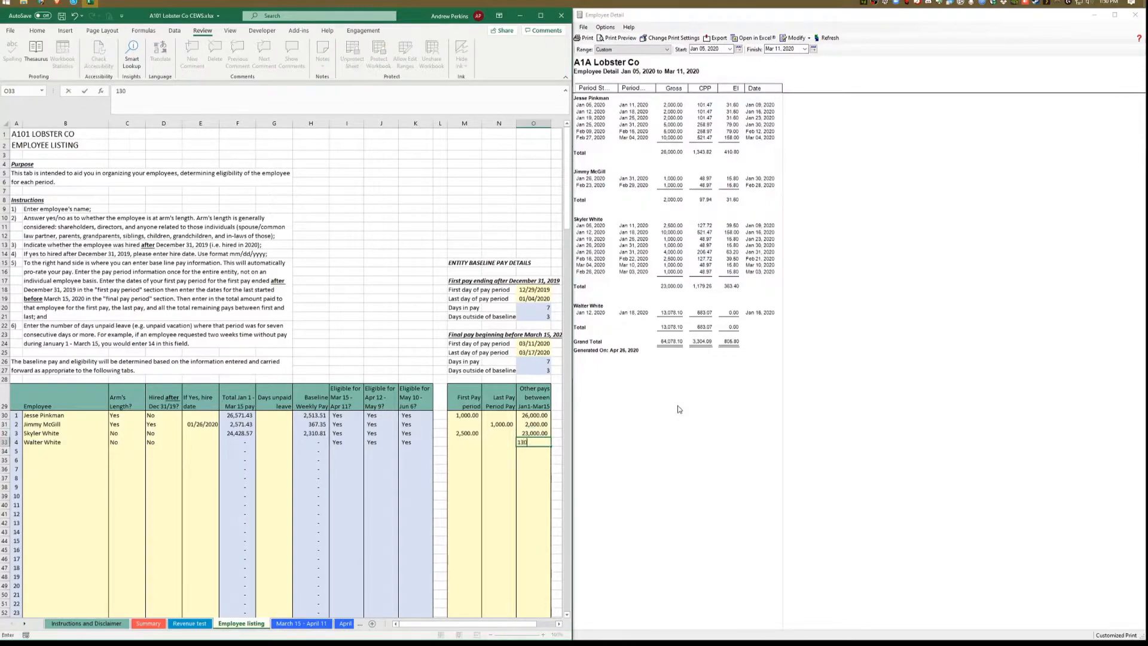
type("78.10")
key("Return")
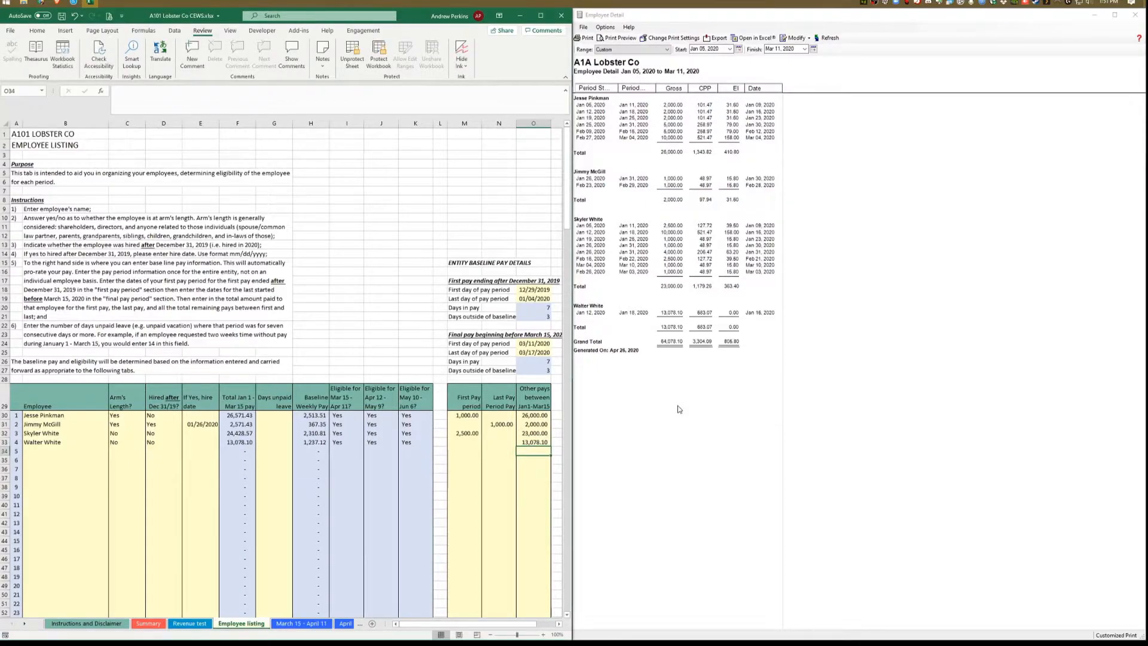
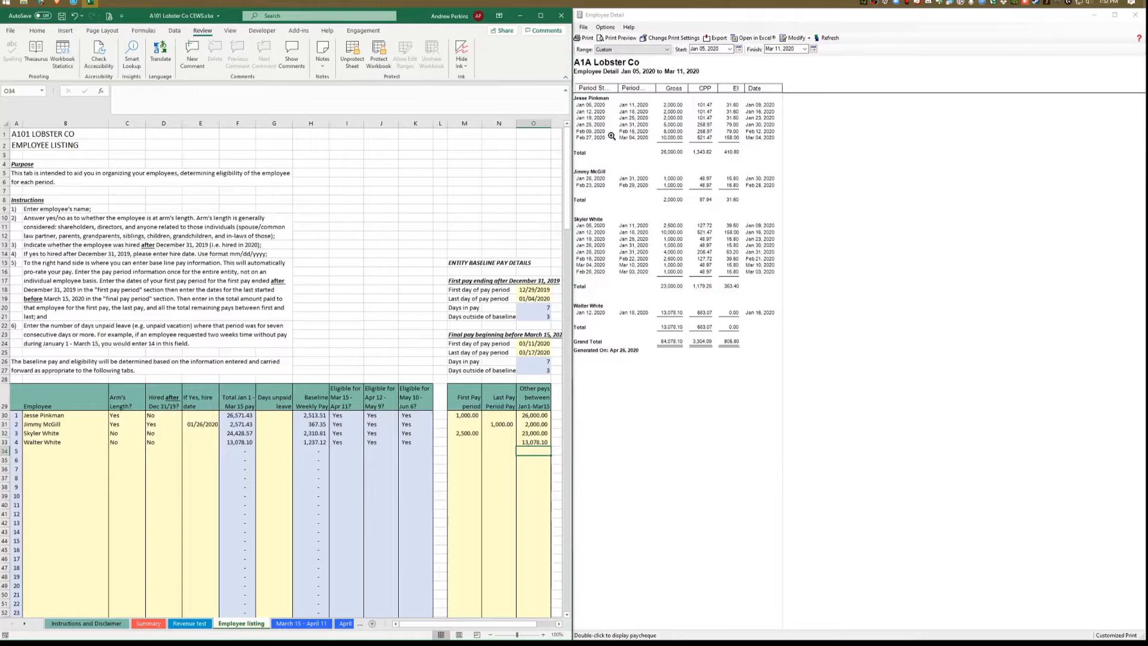
- Enter the first employee's days of unpaid leave as the formula =8+11+10
left_click(270, 416)
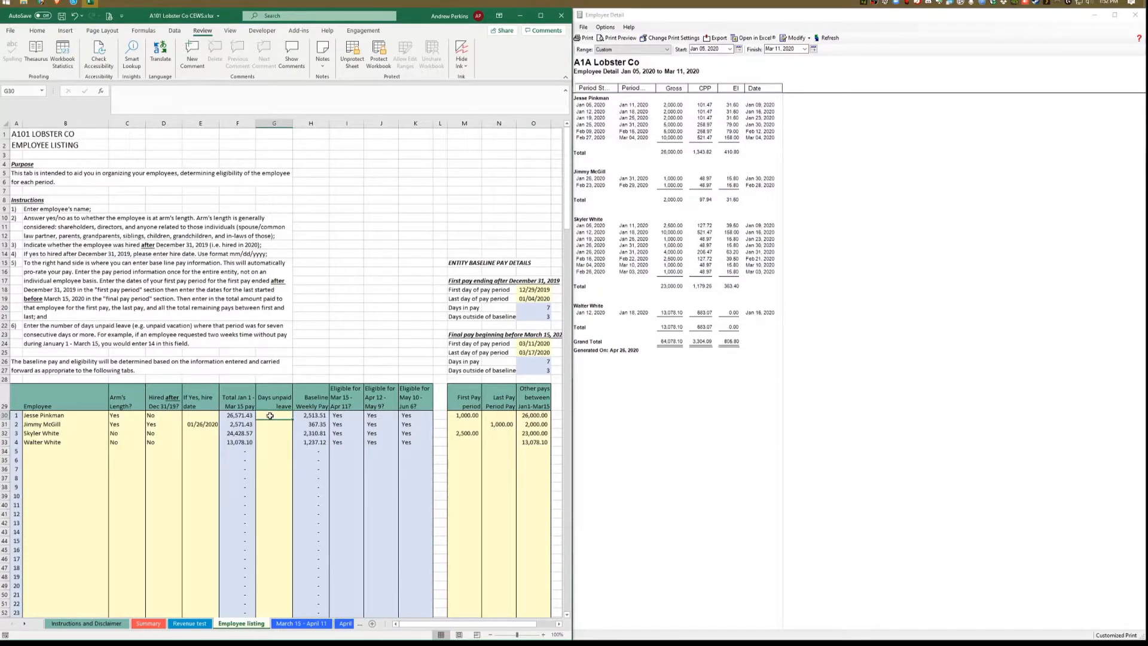
type("=8+11+10")
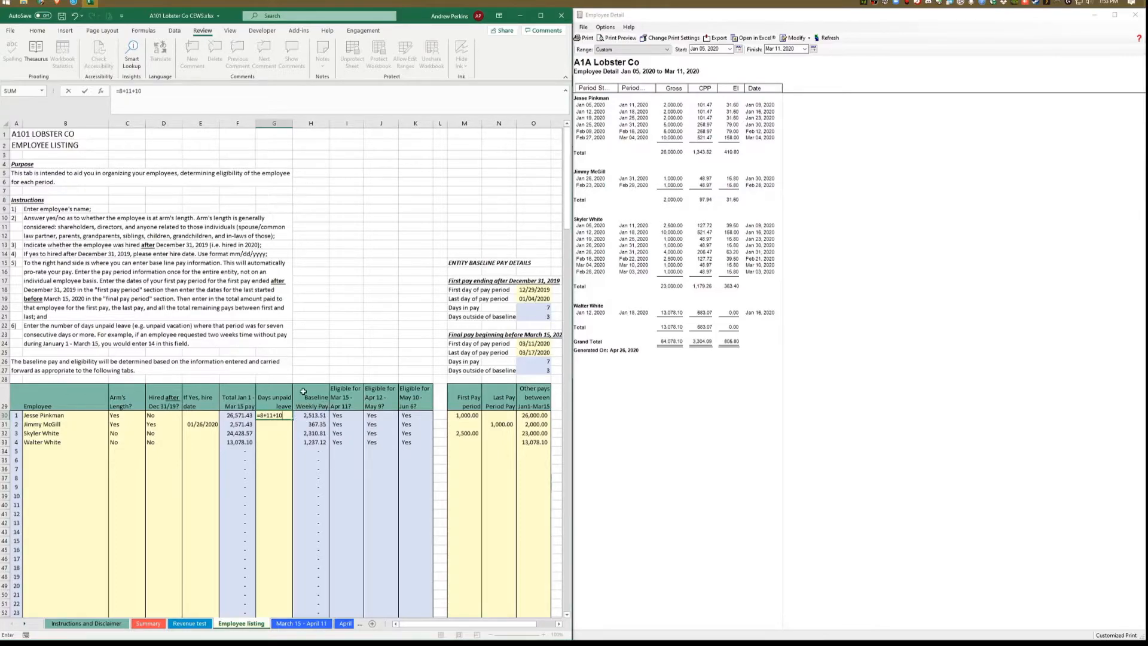
key("Return")
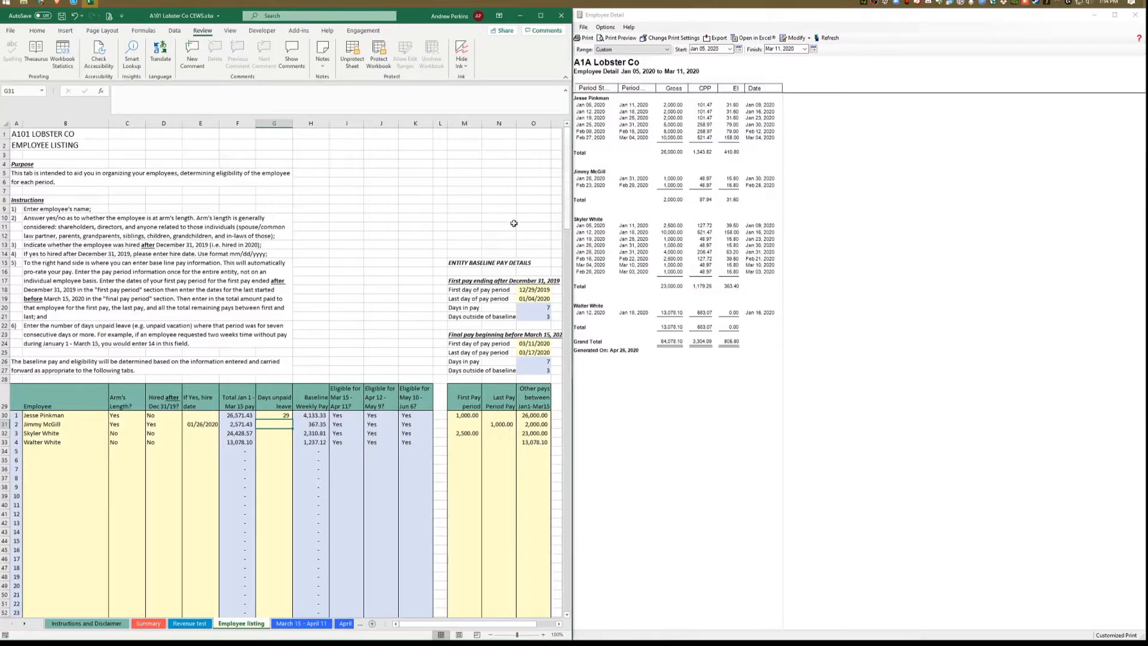
- Enter the second employee's days of unpaid leave as the formula =22+10
type("=22")
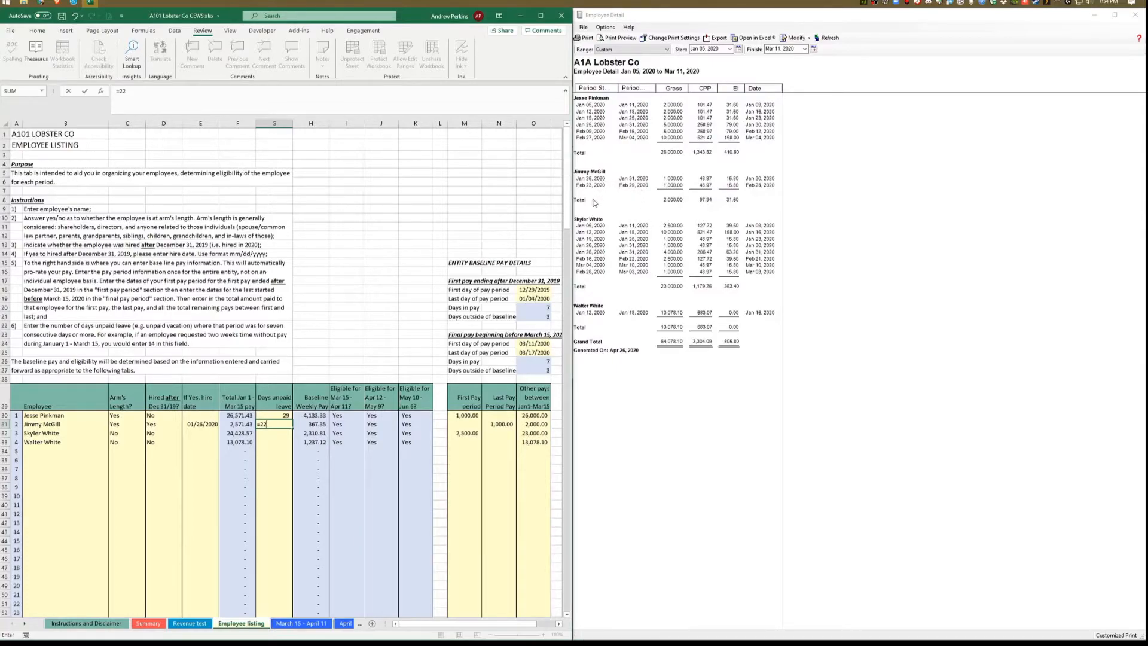
type("+10")
key("Return")
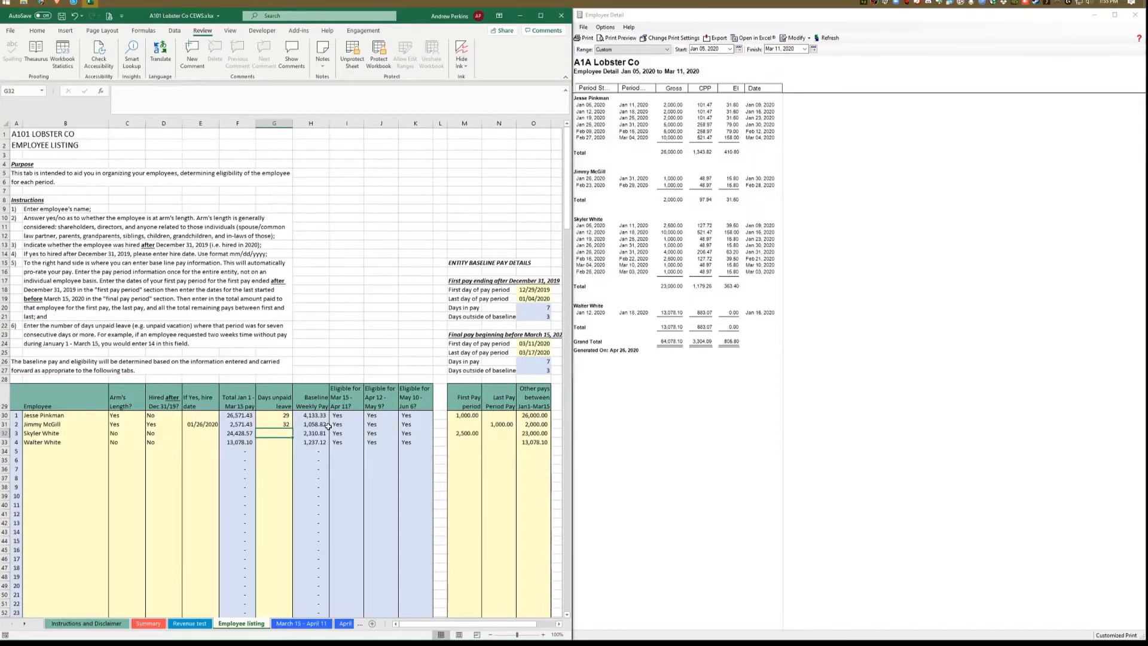
- Clear the second employee's days of unpaid leave and undo the clearing
key("Up")
key("Delete")
key("ctrl+z")
- Enter the third employee's days of unpaid leave as =15
key("Up")
key("Down")
key("Down")
key("Down")
key("Up")
type("=15")
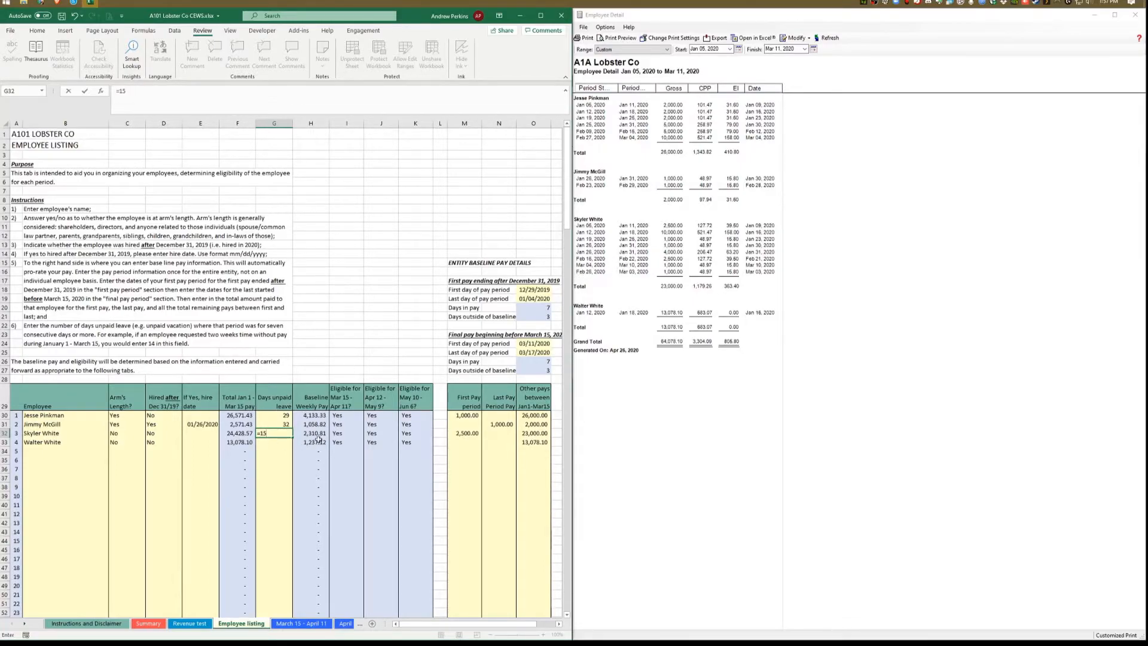
key("Return")
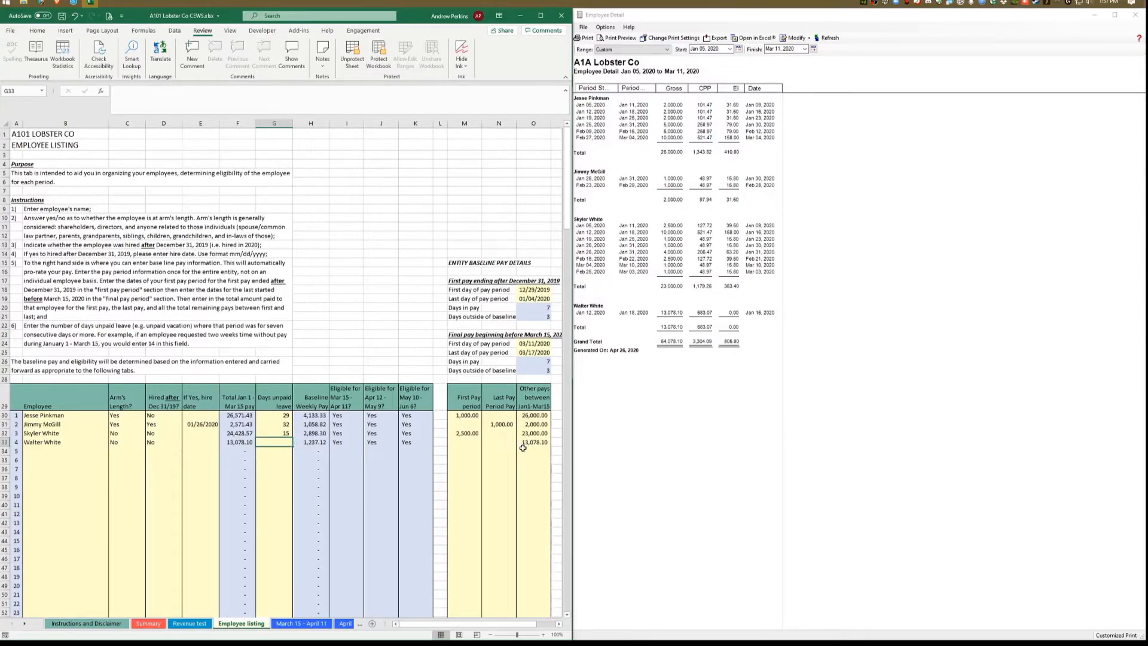
- Enter the fourth employee's days of unpaid leave as a subtraction formula giving 67
left_click(318, 441)
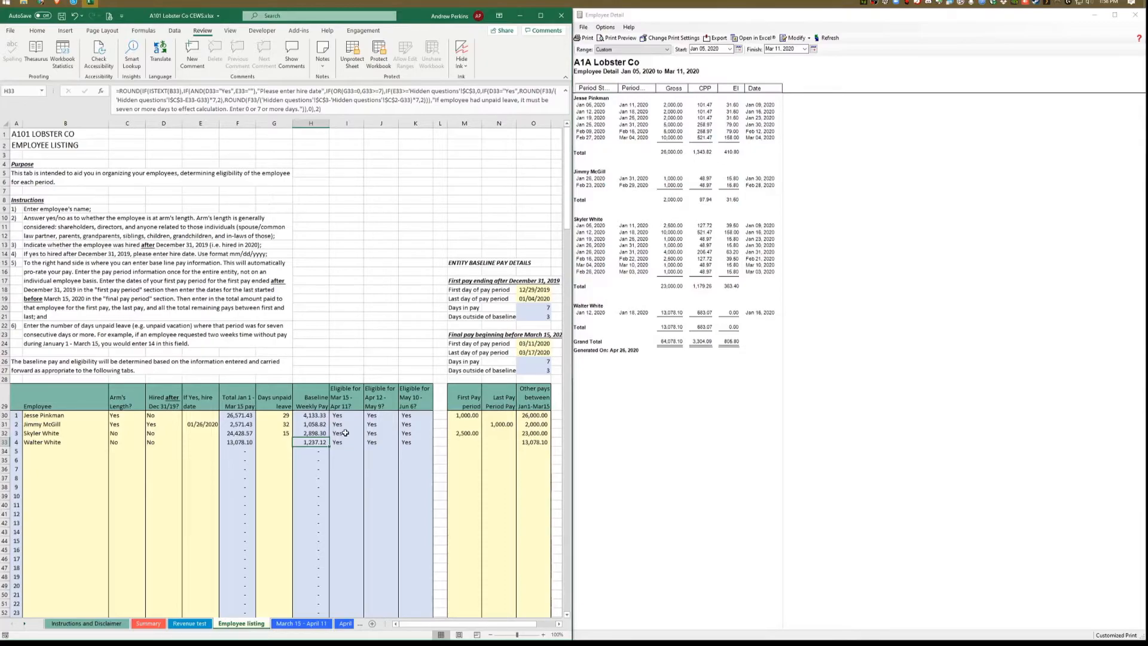
key("Left")
type("=74-")
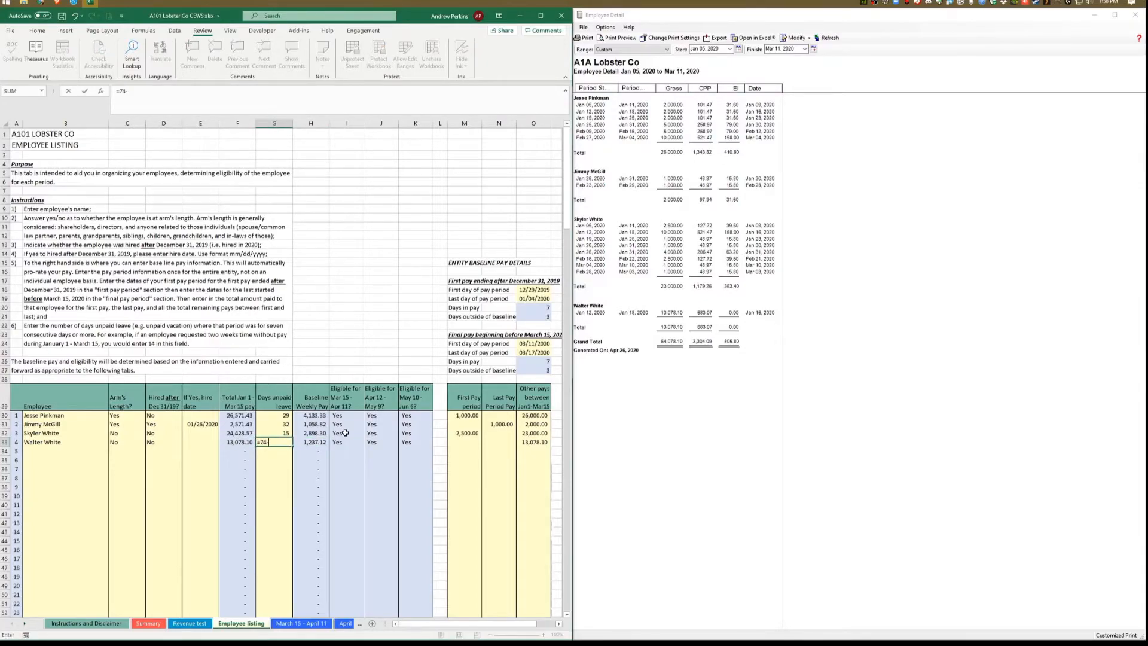
key("Return")
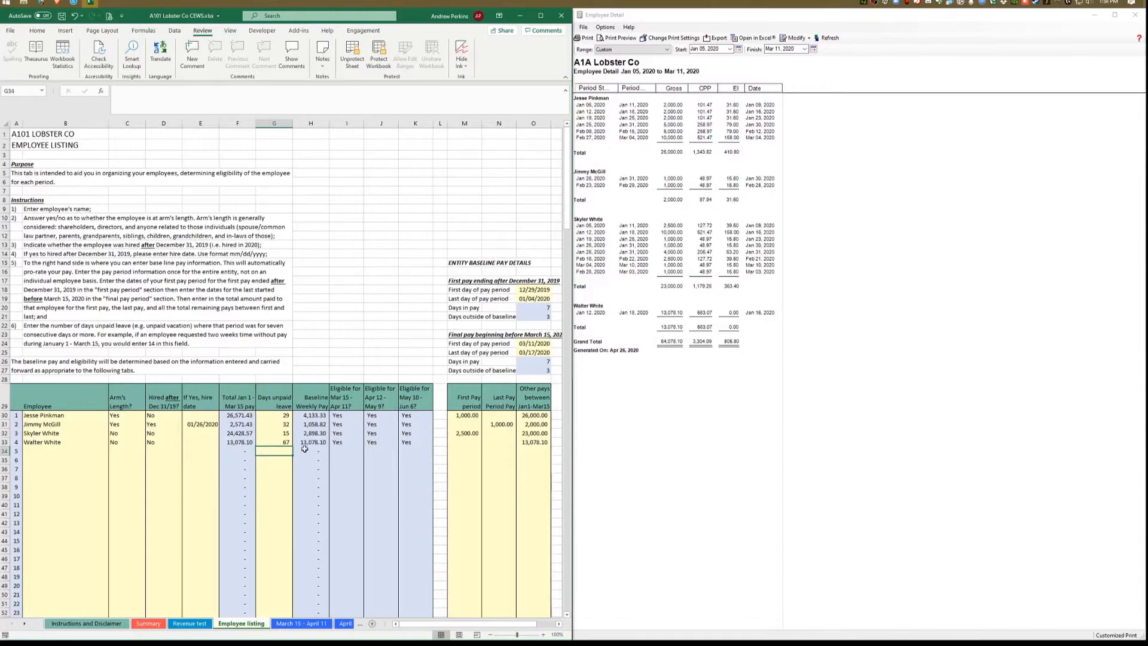
- Maximize the workbook and examine the pay period, qualifying period and check columns on the March 15 - April 11 sheet
left_click(18, 163)
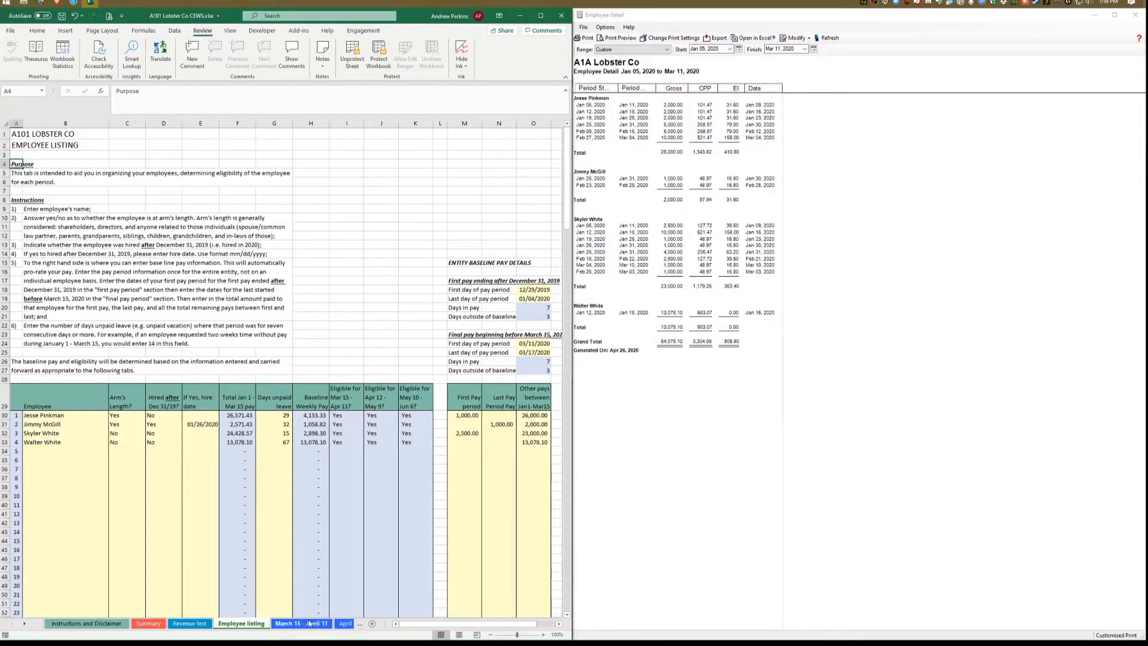
left_click(540, 16)
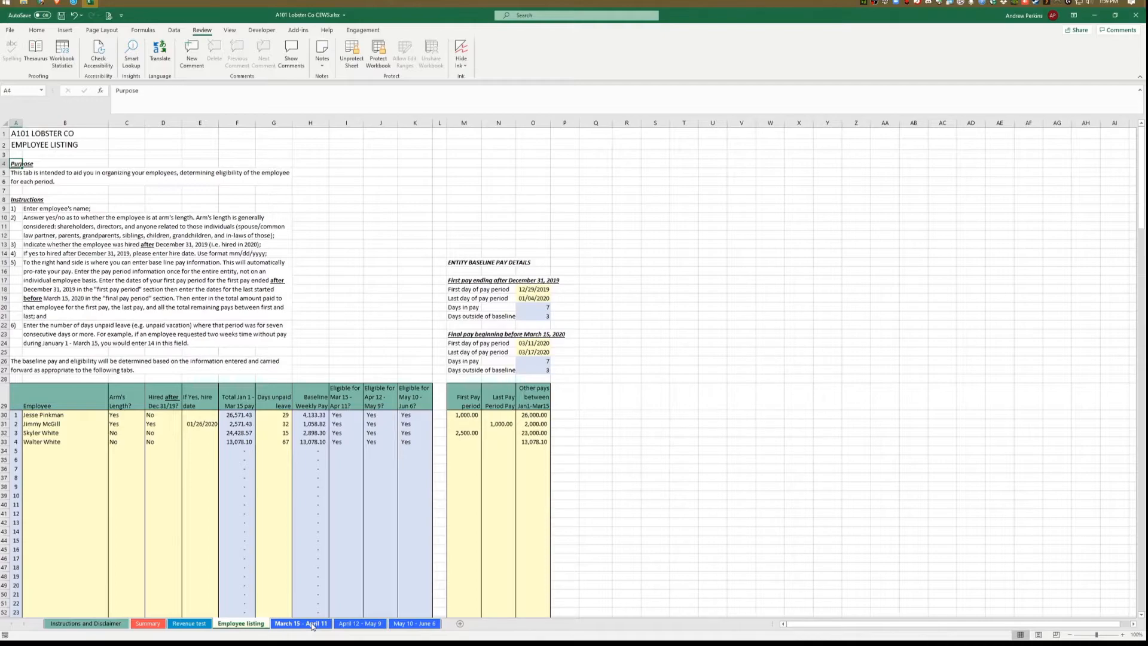
left_click(311, 626)
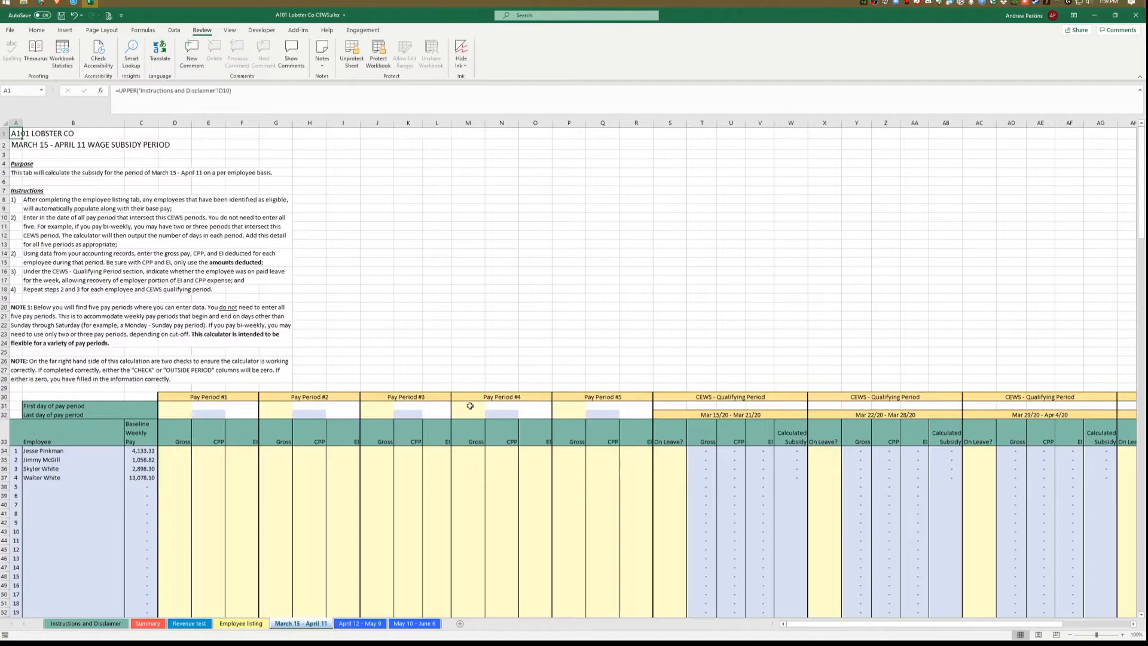
left_click_drag(878, 625, 921, 626)
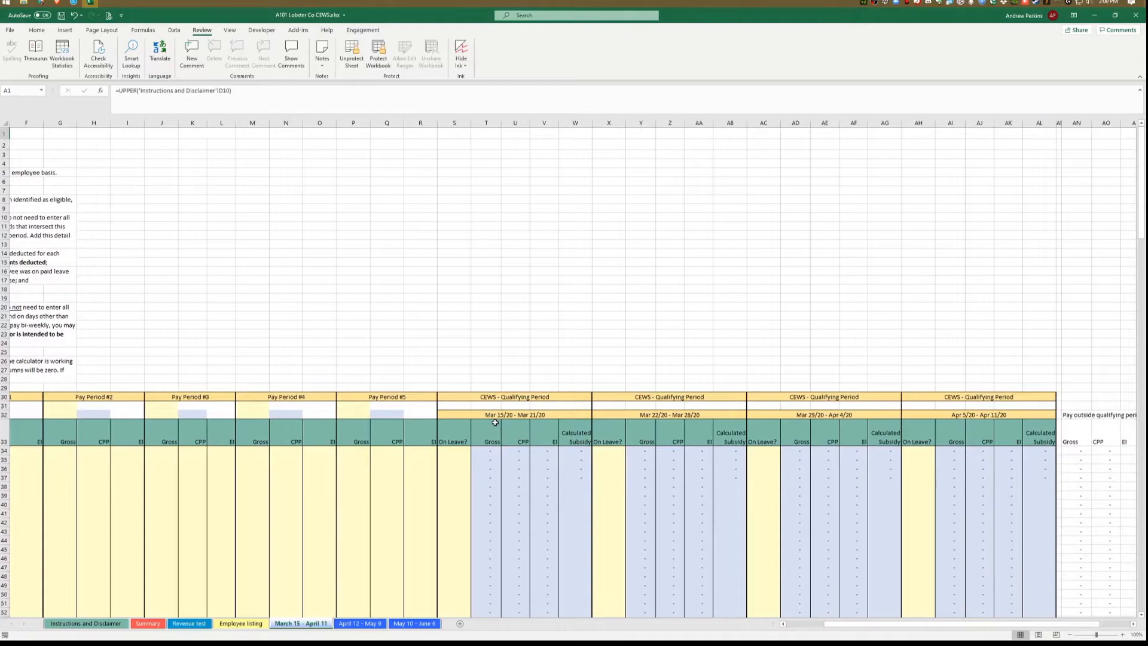
left_click(804, 626)
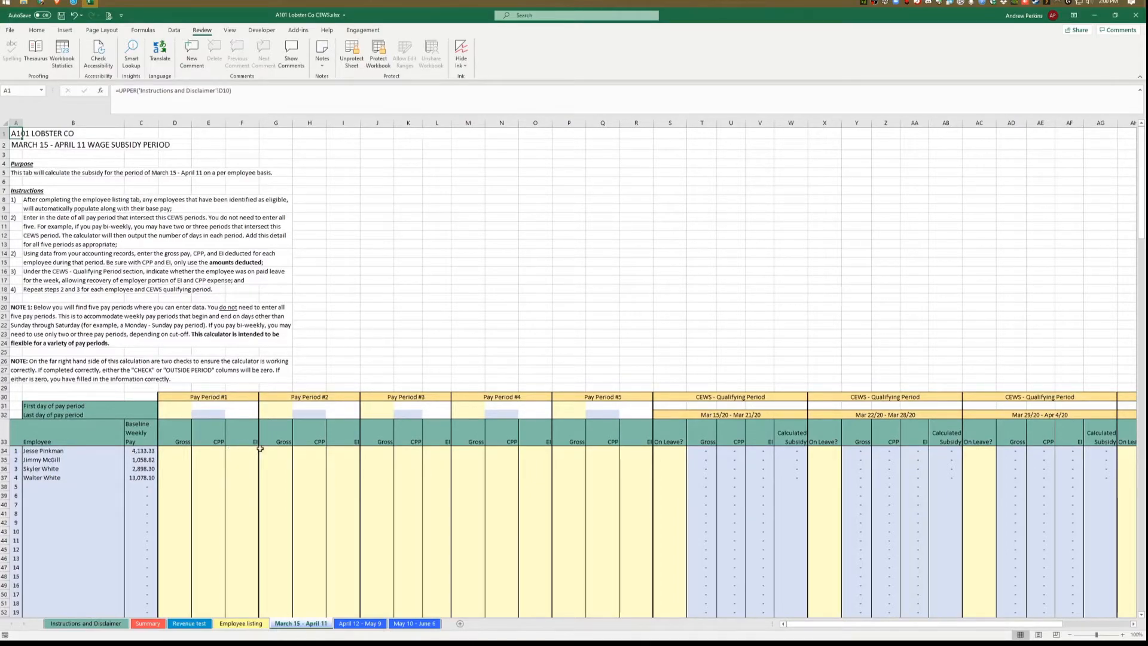
left_click_drag(785, 623, 866, 625)
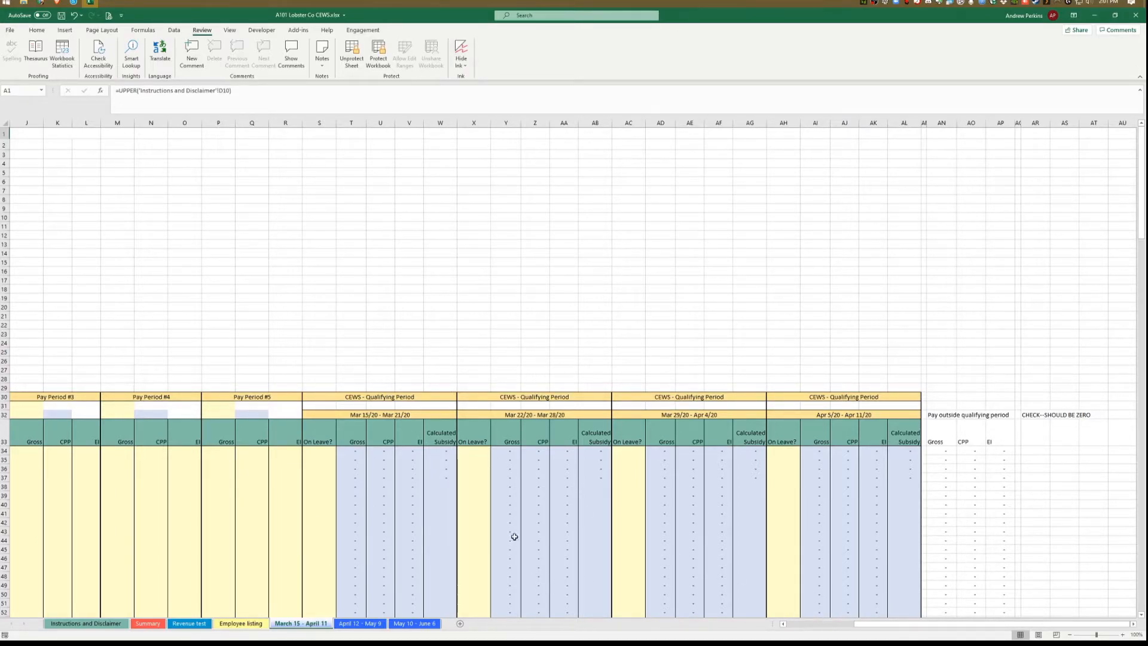
left_click(821, 624)
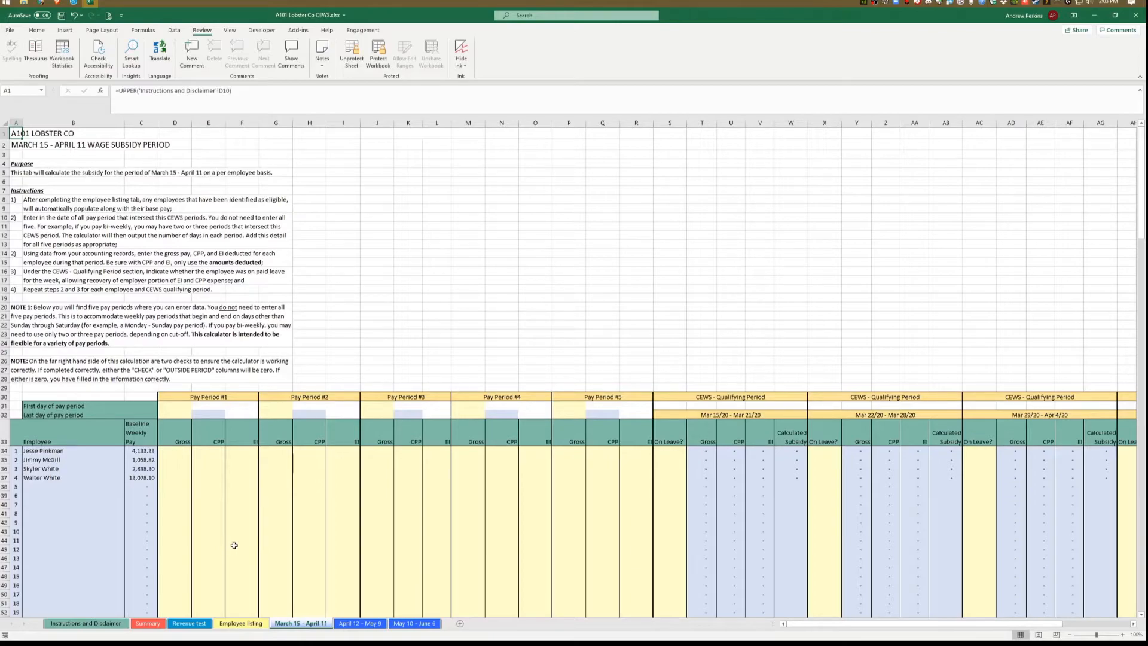
- Place the workbook beside the Sage 50 Employee Detail report and set the report's date range to Mar 07, 2020 through Apr 16, 2020
key("super+Left")
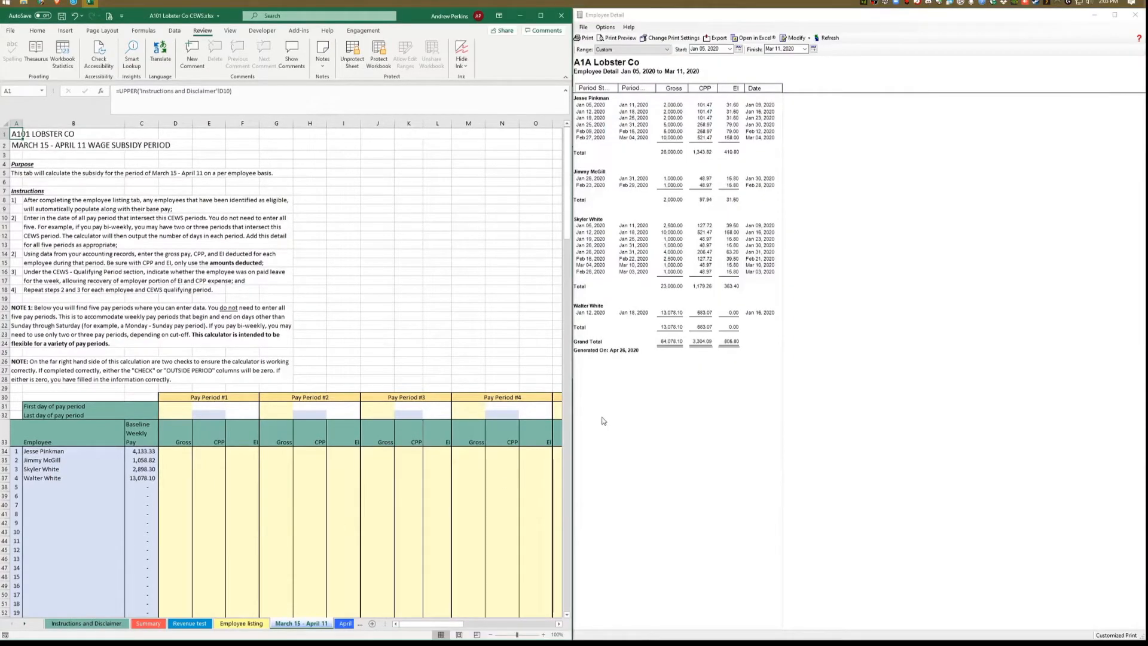
left_click(795, 37)
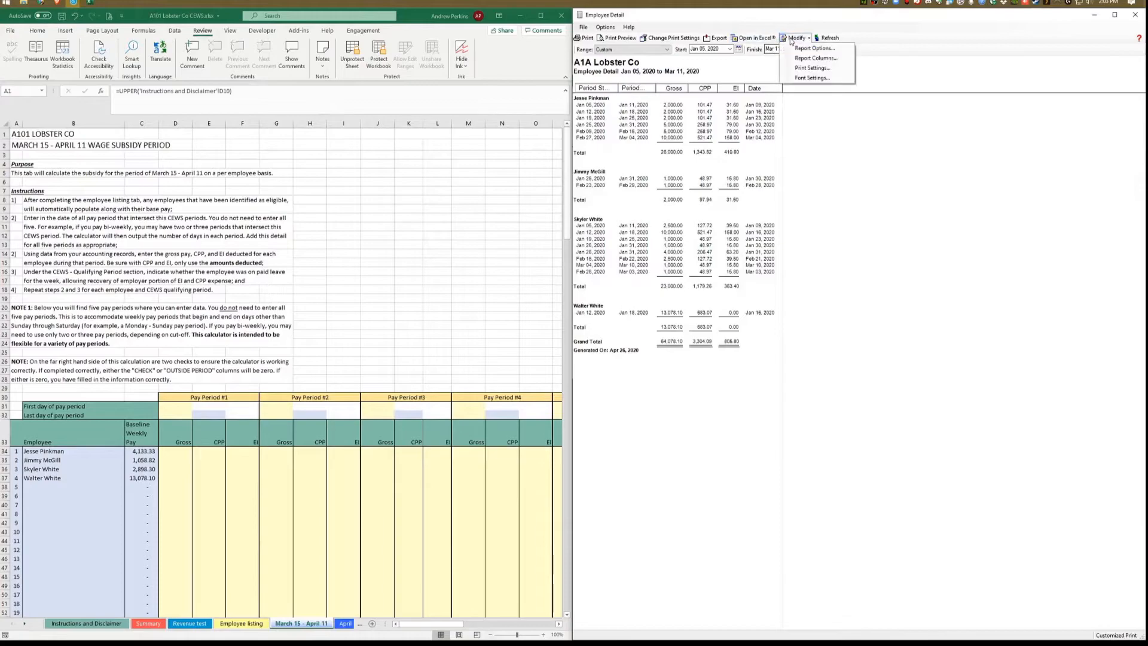
left_click(796, 50)
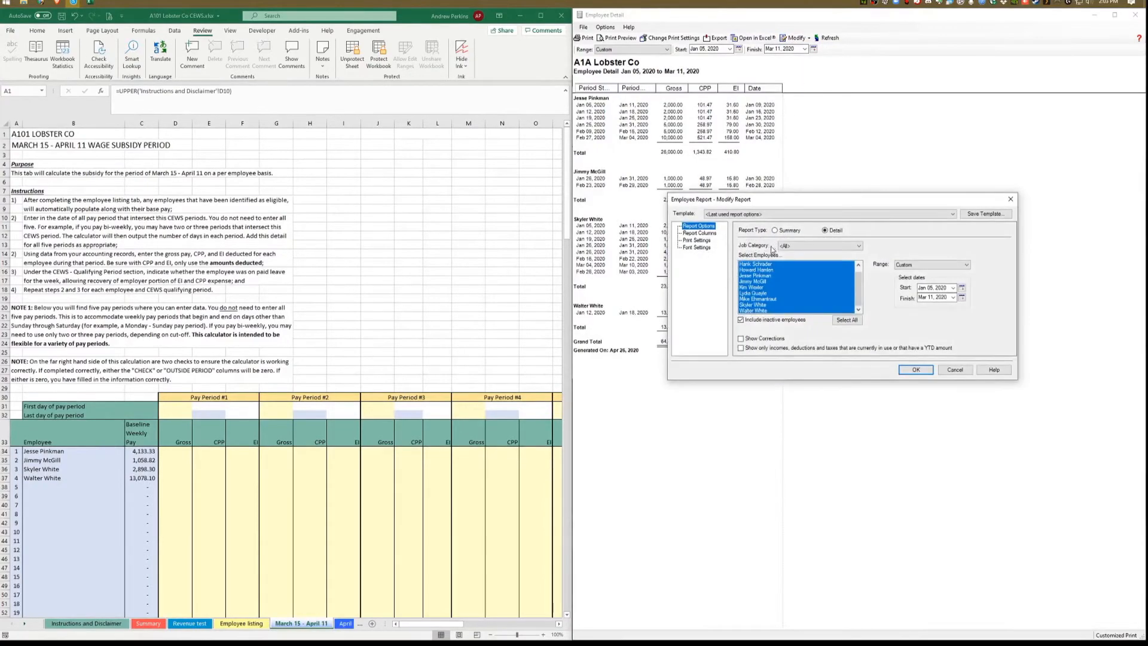
left_click(951, 291)
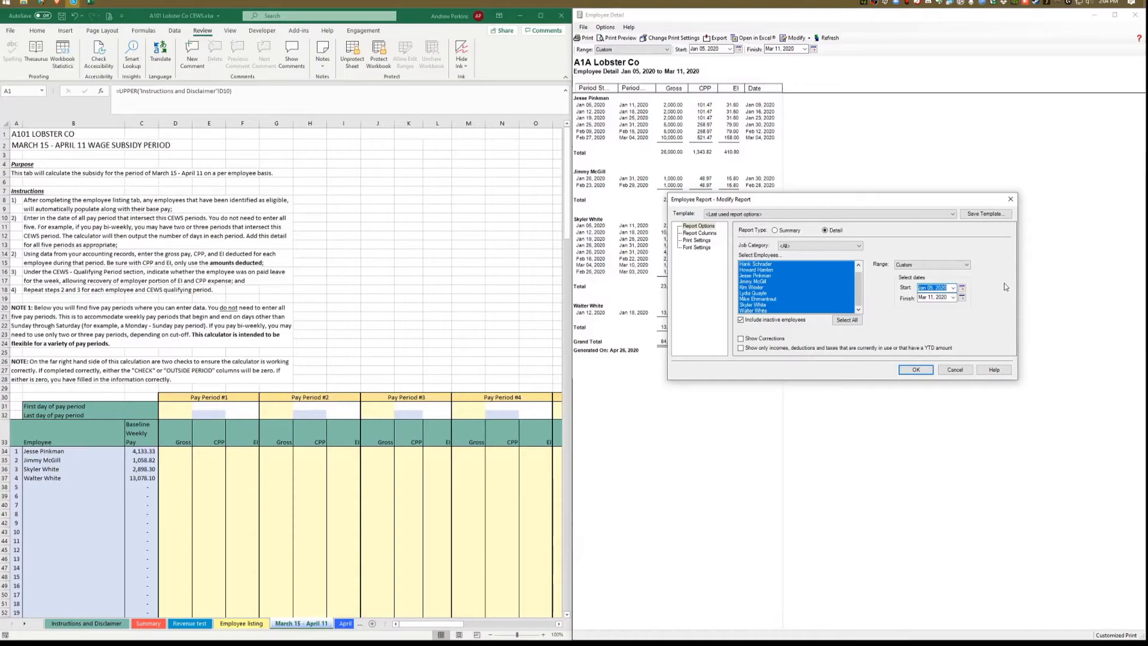
type("0307")
key("Tab")
type("0416")
key("Return")
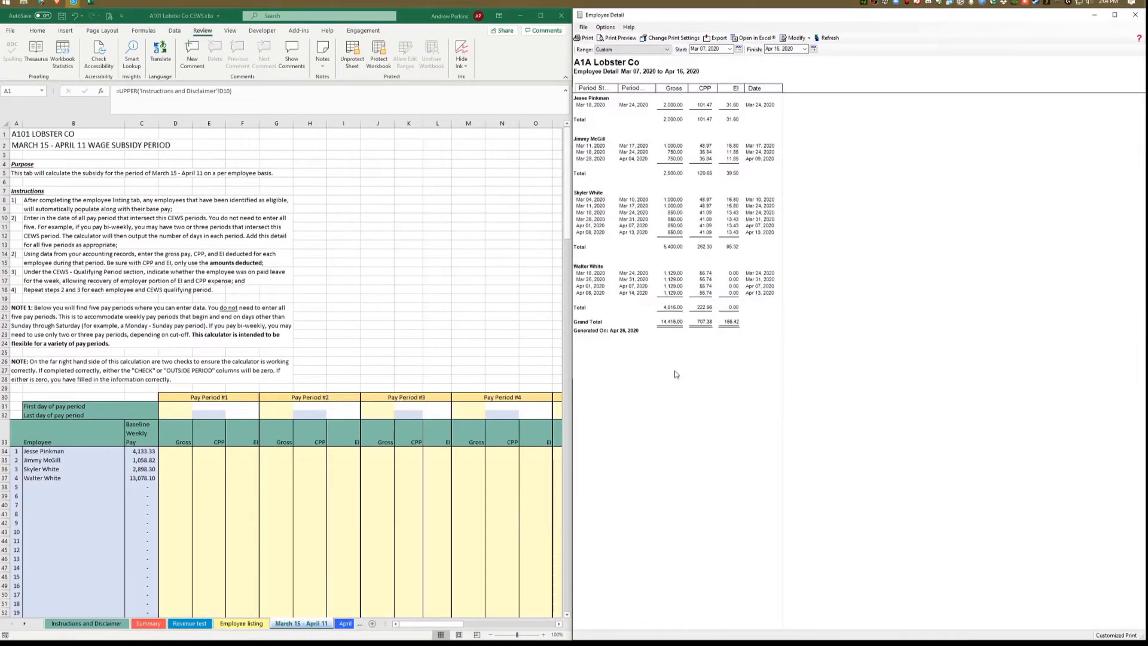
- Check the final pay period dates on the Employee listing, and enter 03/11/2020 as Pay Period #1's first day on the March 15 - April 11 sheet
left_click(179, 413)
left_click(182, 407)
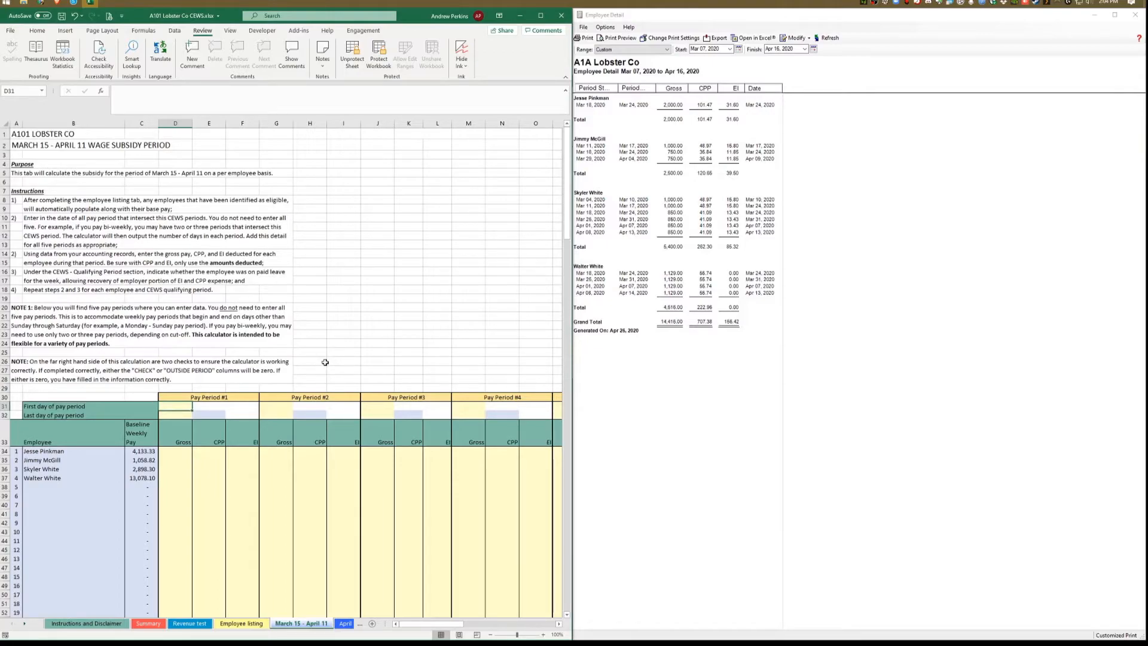
left_click(239, 624)
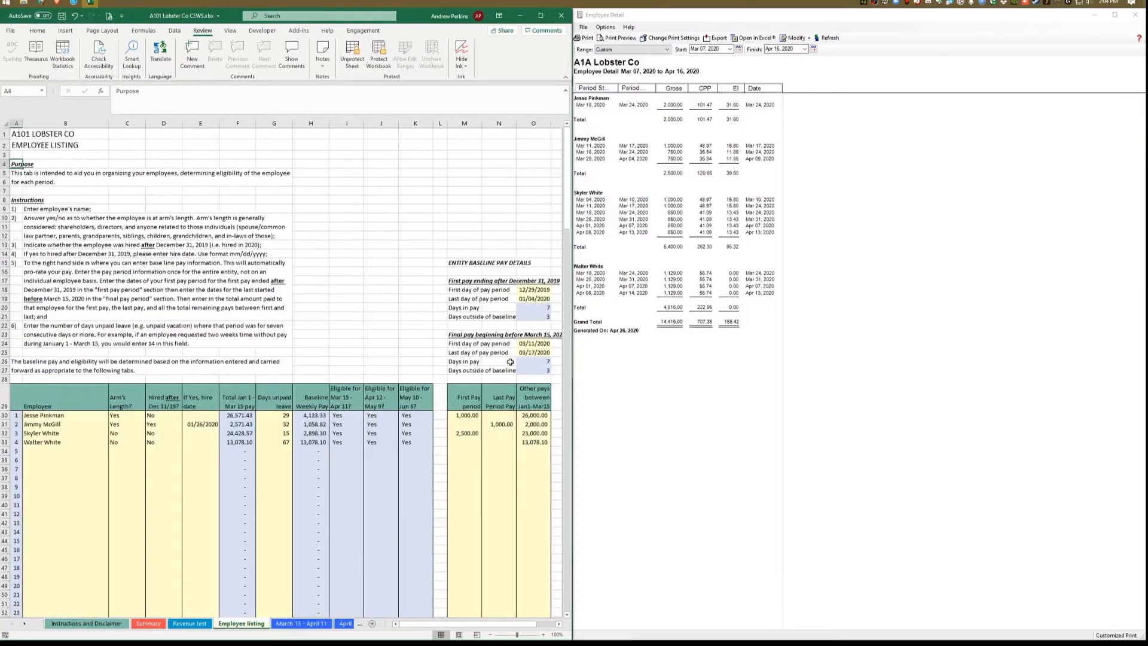
left_click(309, 624)
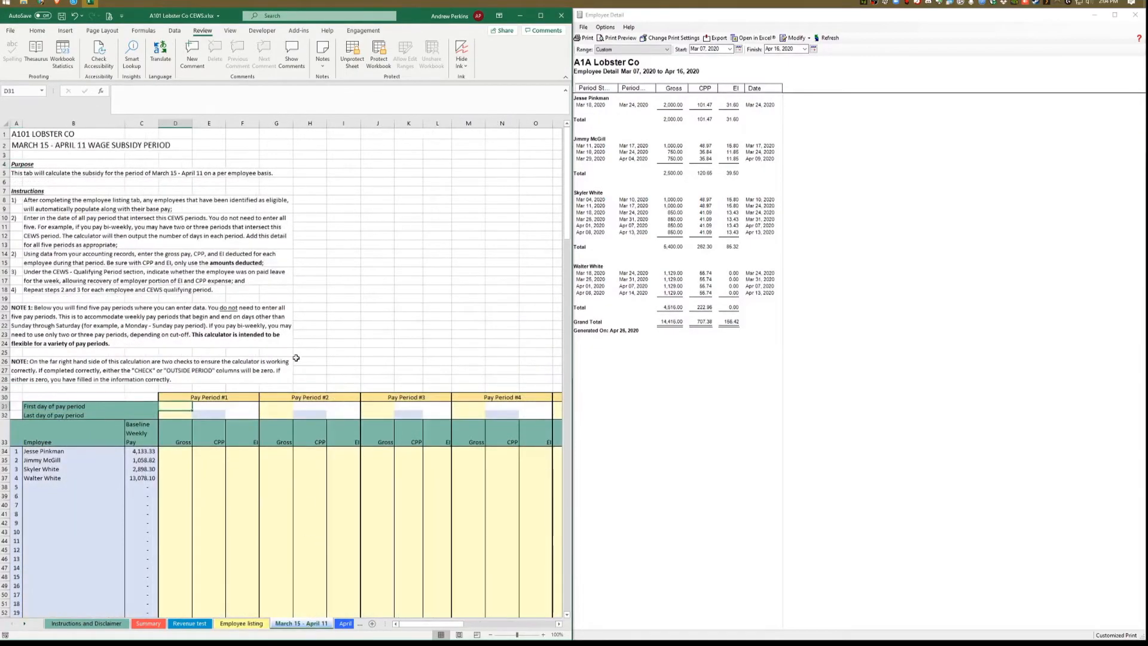
type("03/01/")
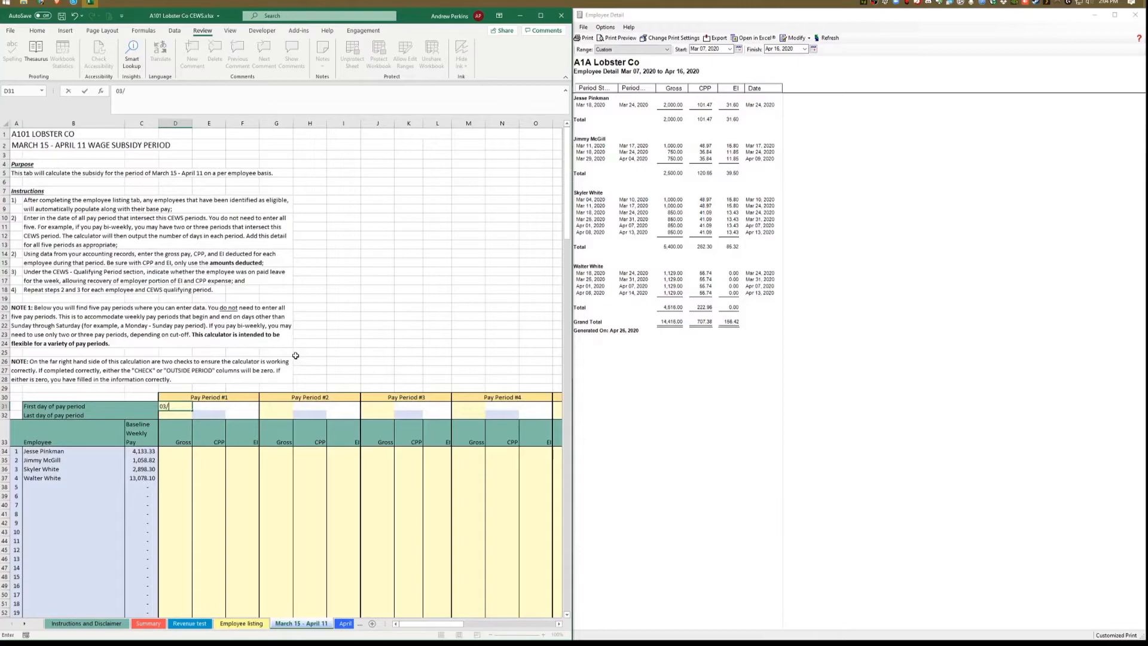
key("BackSpace")
key("BackSpace")
key("BackSpace")
type("11/2020")
key("Return")
- Enter 03/17/2020 as the last day of Pay Period #1
type("0")
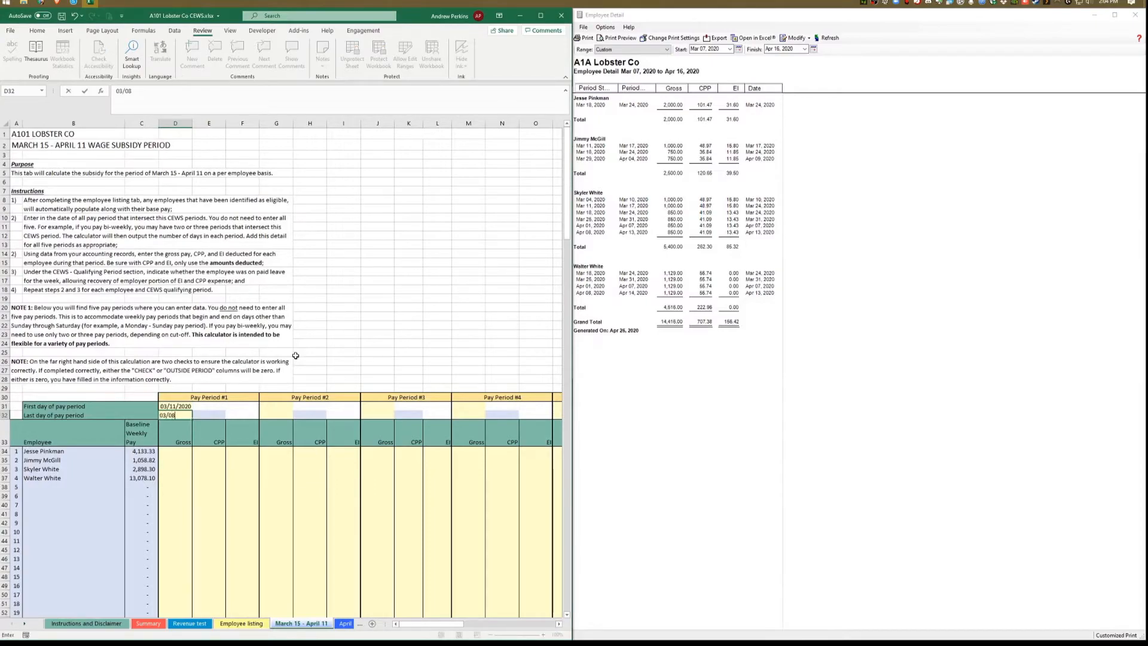
type("3/18")
key("BackSpace")
key("BackSpace")
key("BackSpace")
type("17")
key("Tab")
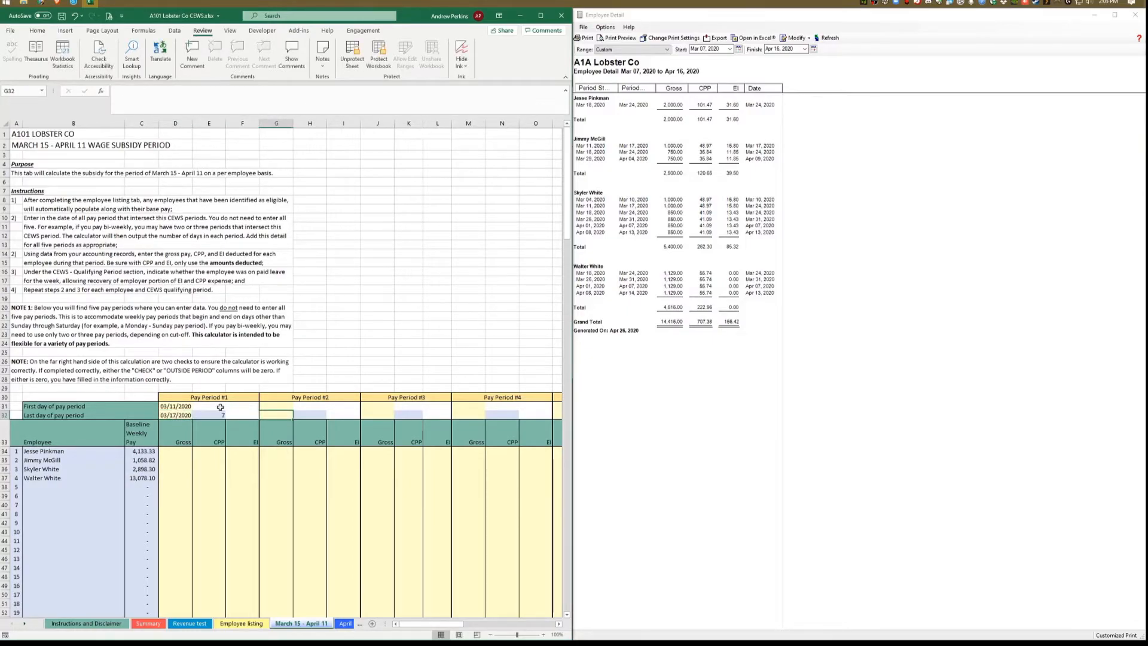
- Enter 03/18/2020 as the first day and 03/24/2020 as the last day of Pay Period #2
key("Up")
type("03/18/")
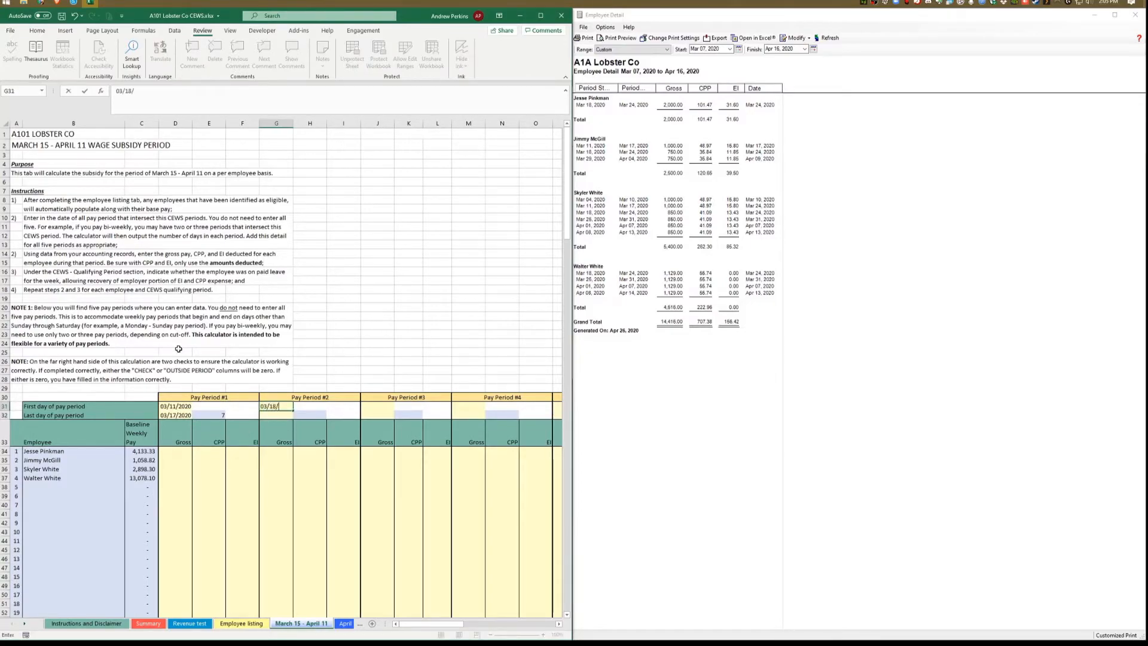
key("Return")
type("03/24/20")
key("Tab")
- Enter 03/25/2020 as the first day of Pay Period #3
key("Tab")
key("Tab")
key("Left")
key("Up")
key("Left")
key("Left")
key("Left")
key("Left")
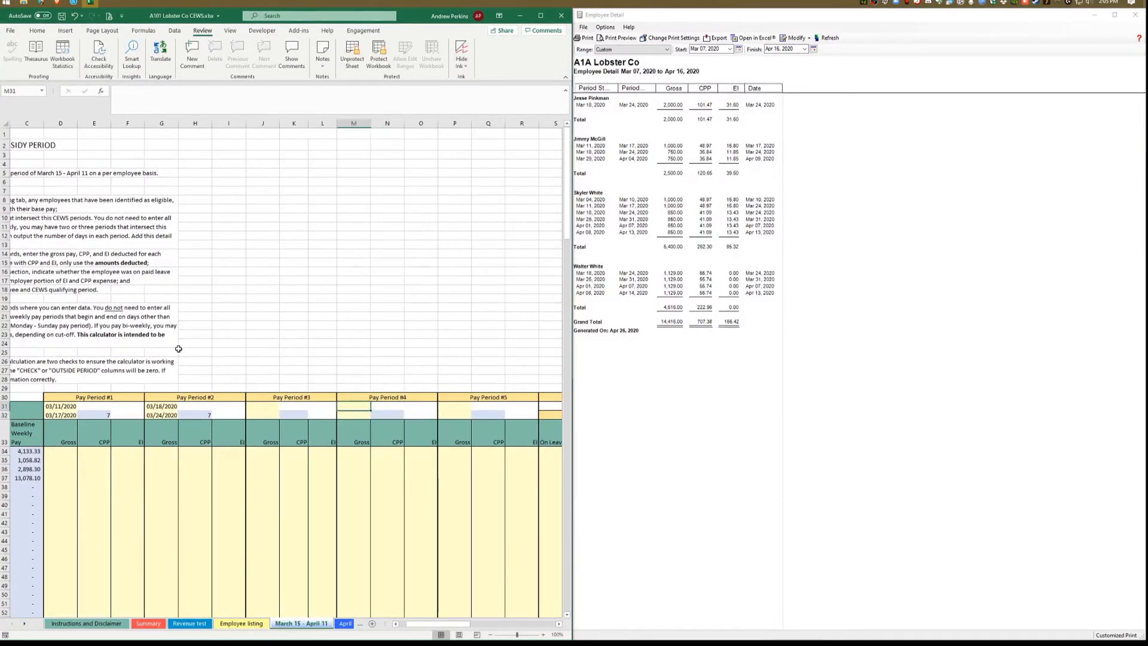
key("Left")
type("03/25/20")
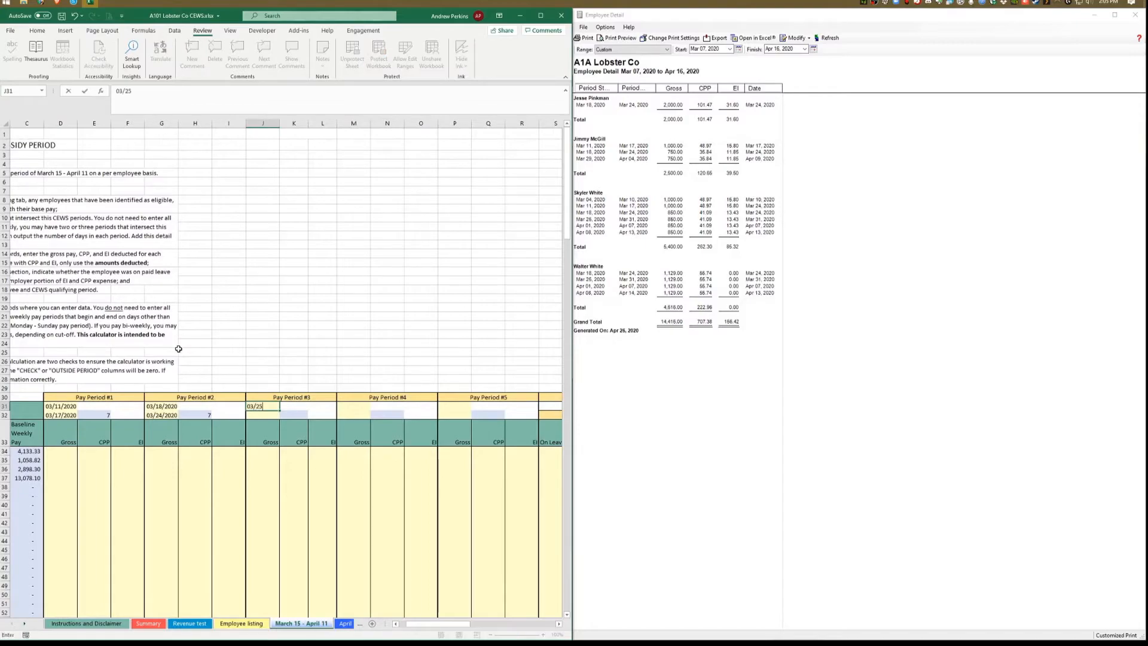
key("Return")
- Enter 03/31/2020 as the last day of Pay Period #3
key("Tab")
key("Tab")
key("Left")
key("Left")
key("Left")
key("Left")
key("Left")
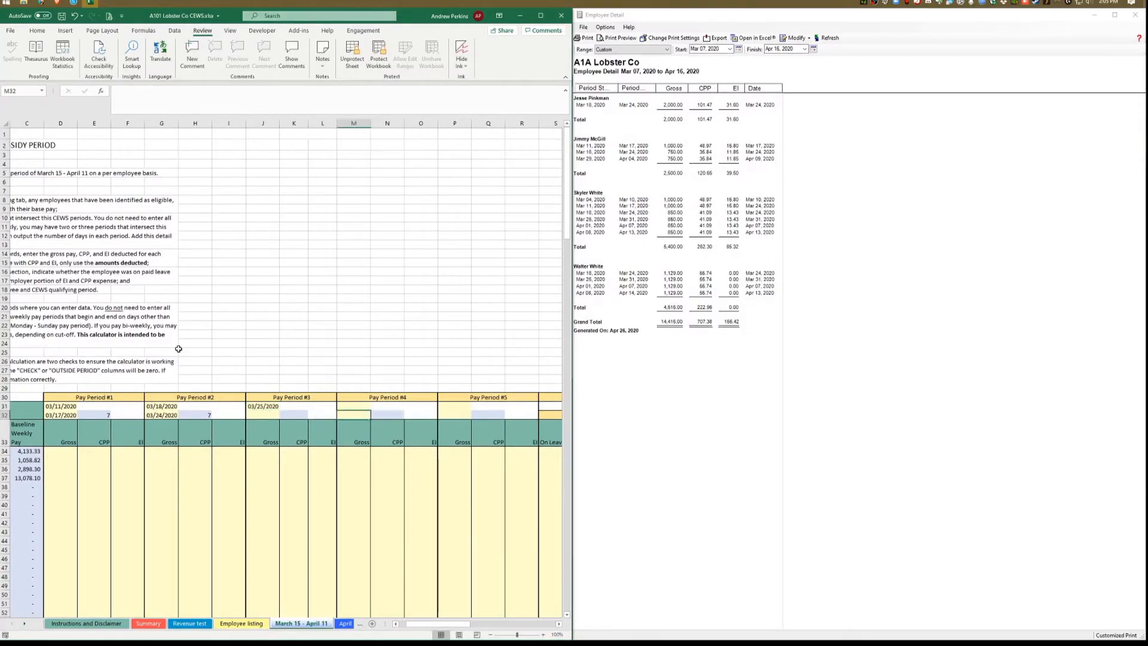
key("Left")
type("033")
type("/31/20")
key("Tab")
- Enter 04/01/2020 as the first day and 04/07/2020 as the last day of Pay Period #4
key("Tab")
key("Left")
key("Left")
key("Up")
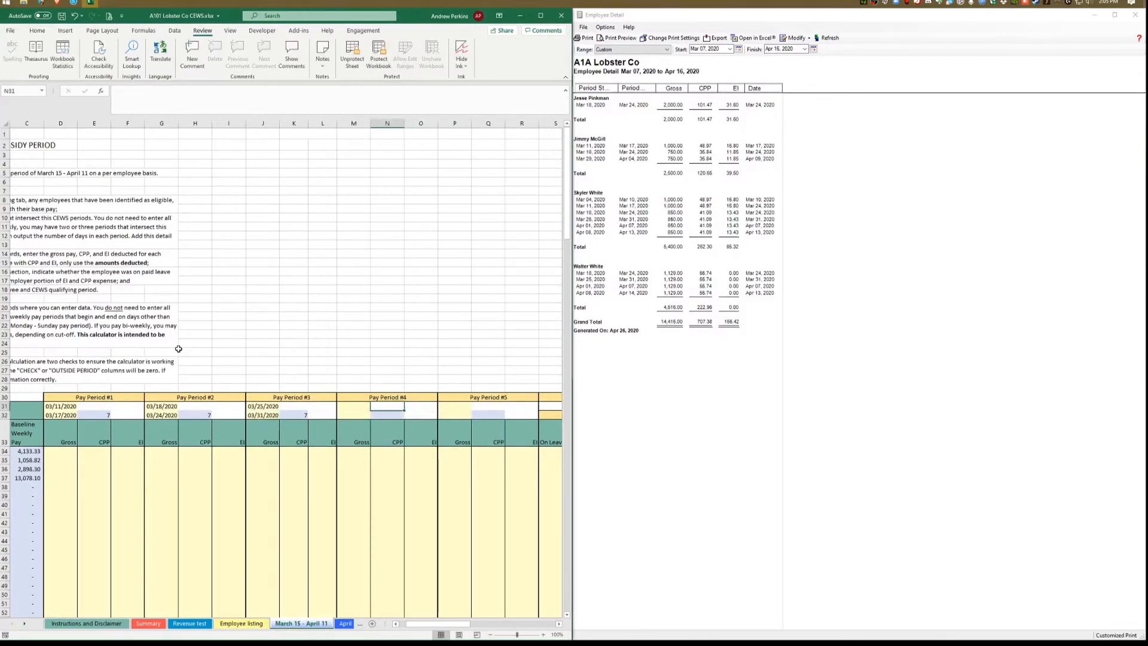
key("Left")
key("alt")
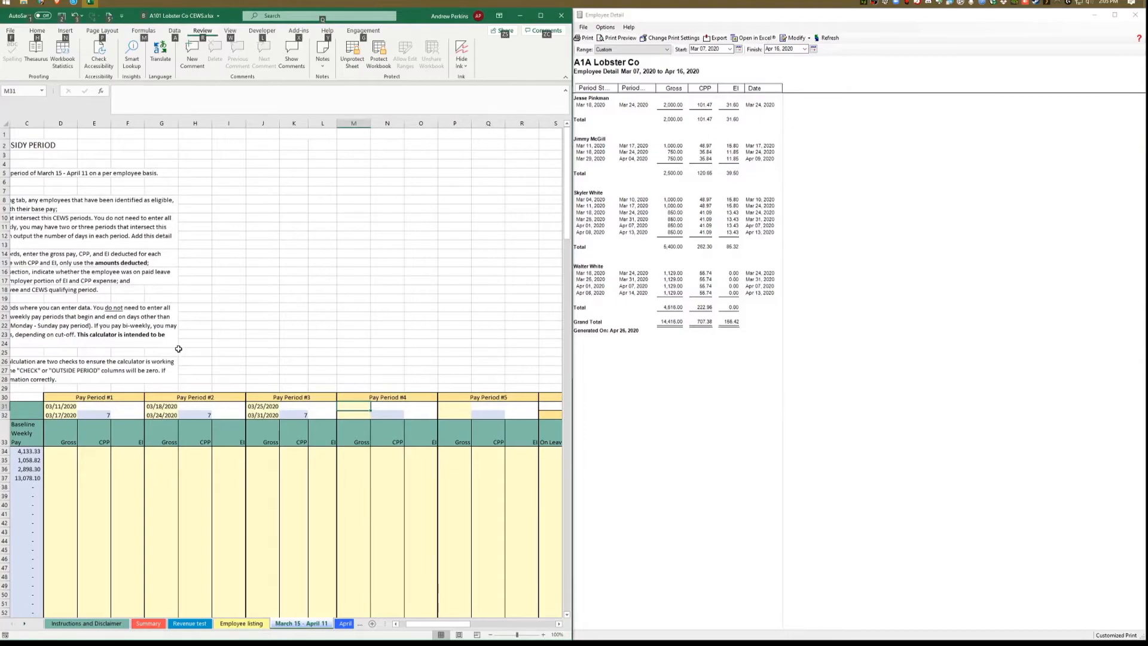
key("Escape")
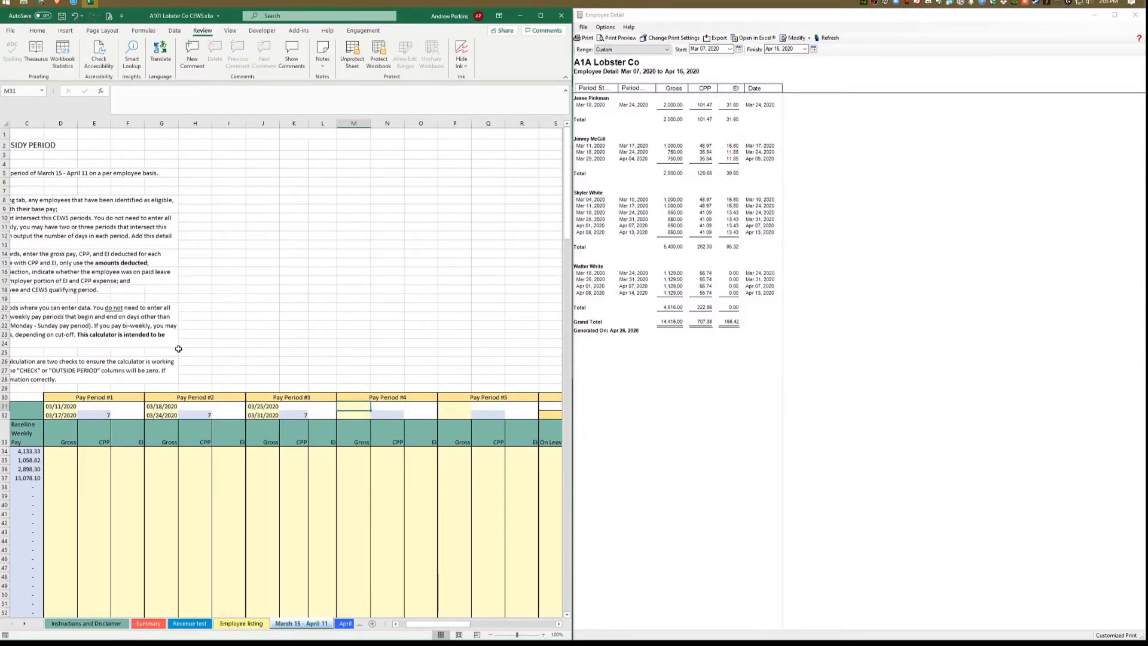
type("04/01/2020")
key("Return")
type("04/07/2020")
key("Tab")
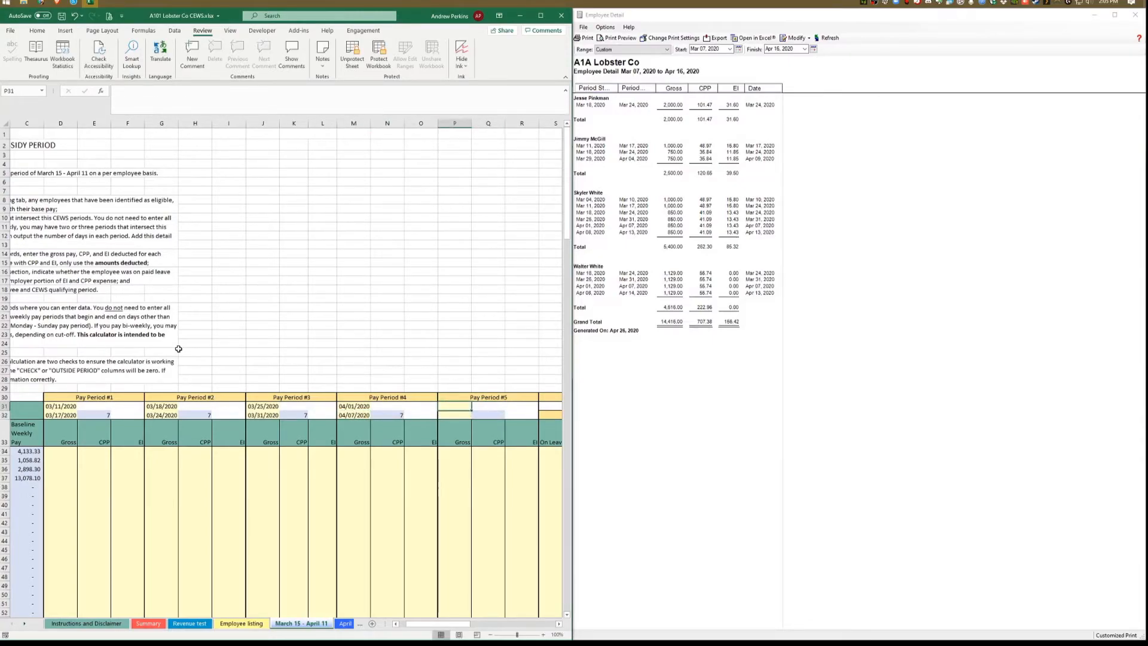
- Enter 04/08/2020 as the first day and 04/14/2020 as the last day of Pay Period #5
type("04/08/20")
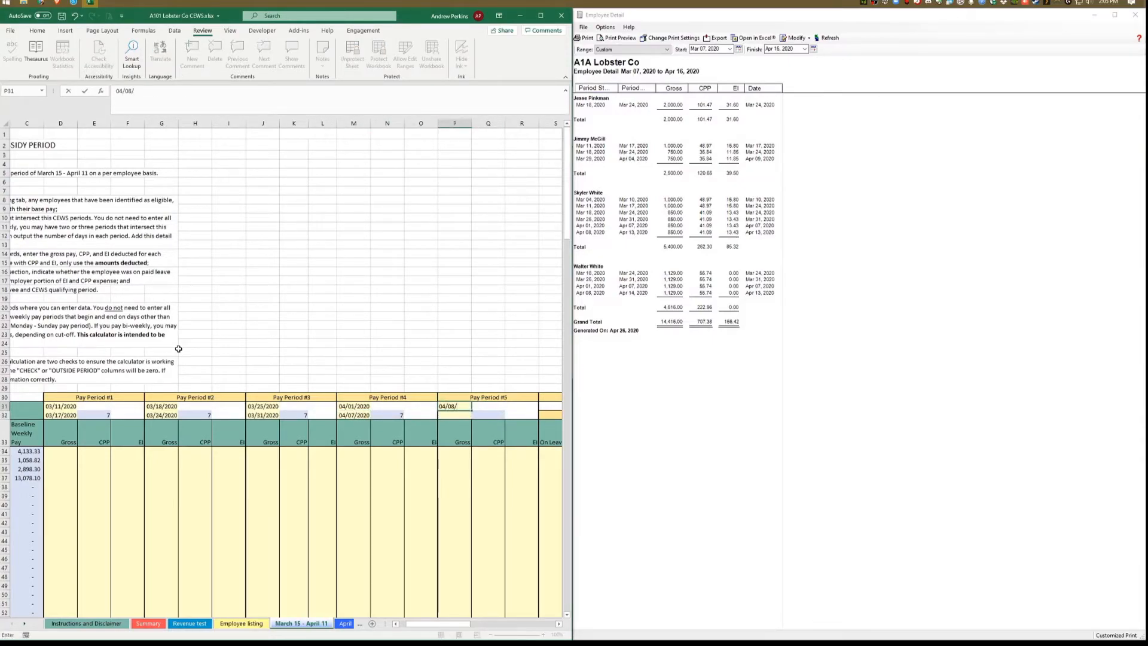
key("Return")
type("04/13/")
type("2020")
key("Return")
key("Up")
key("F2")
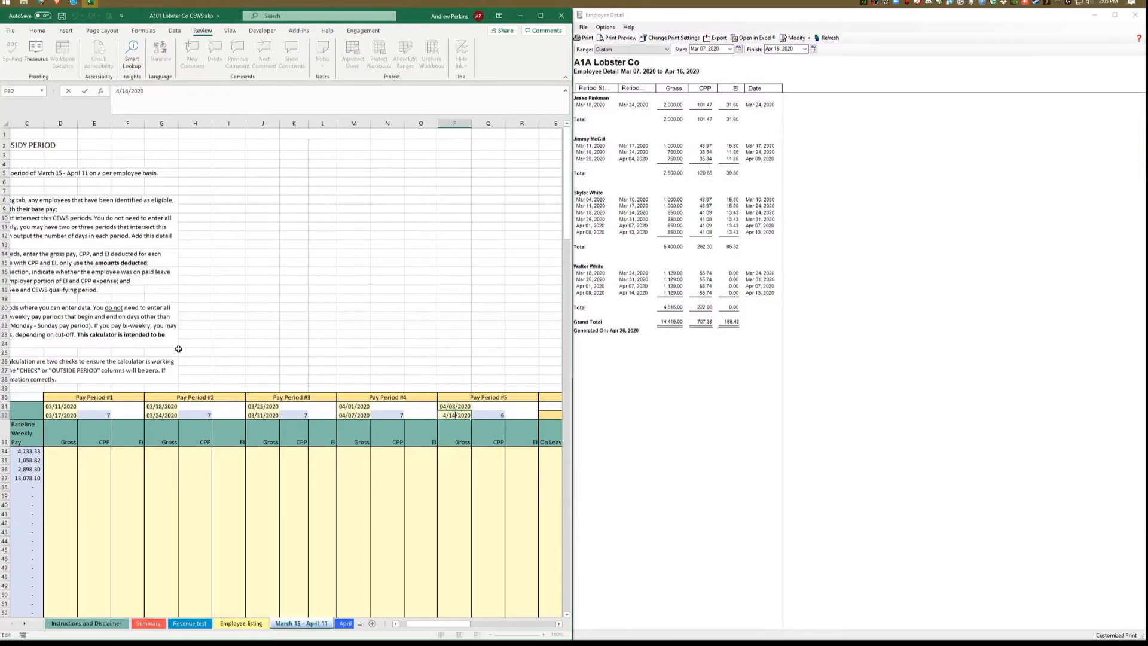
key("BackSpace")
type("4")
key("Return")
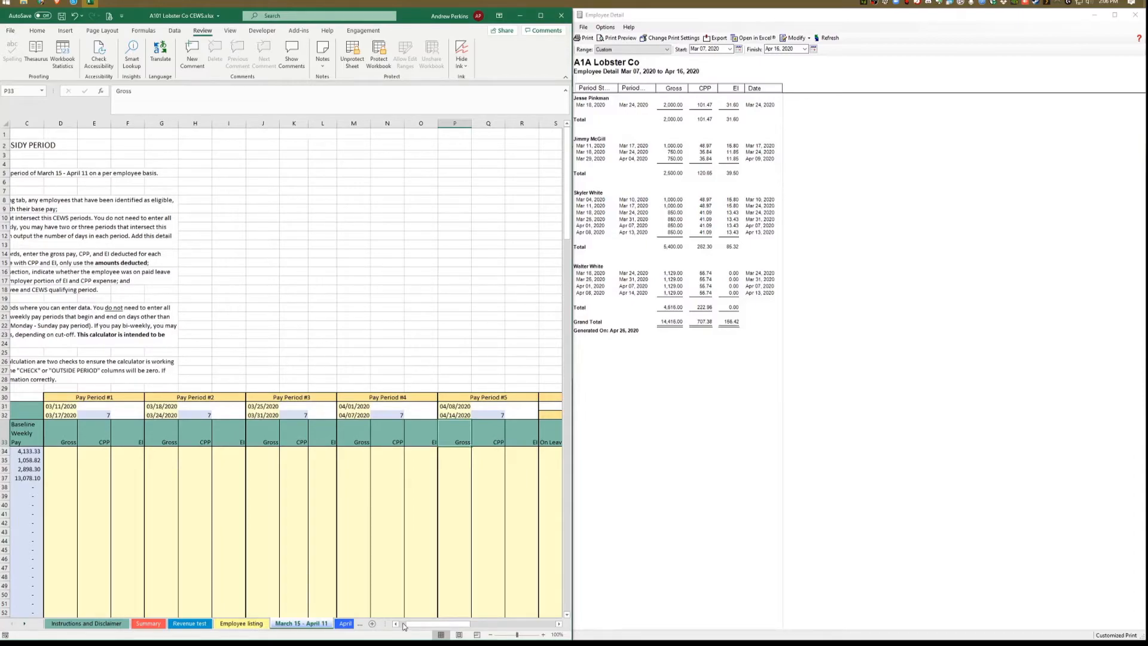
- Enter employee 1's Pay Period #2 amounts in row 34: gross 2000, CPP 101.47 and EI 31.60
left_click_drag(404, 626, 398, 625)
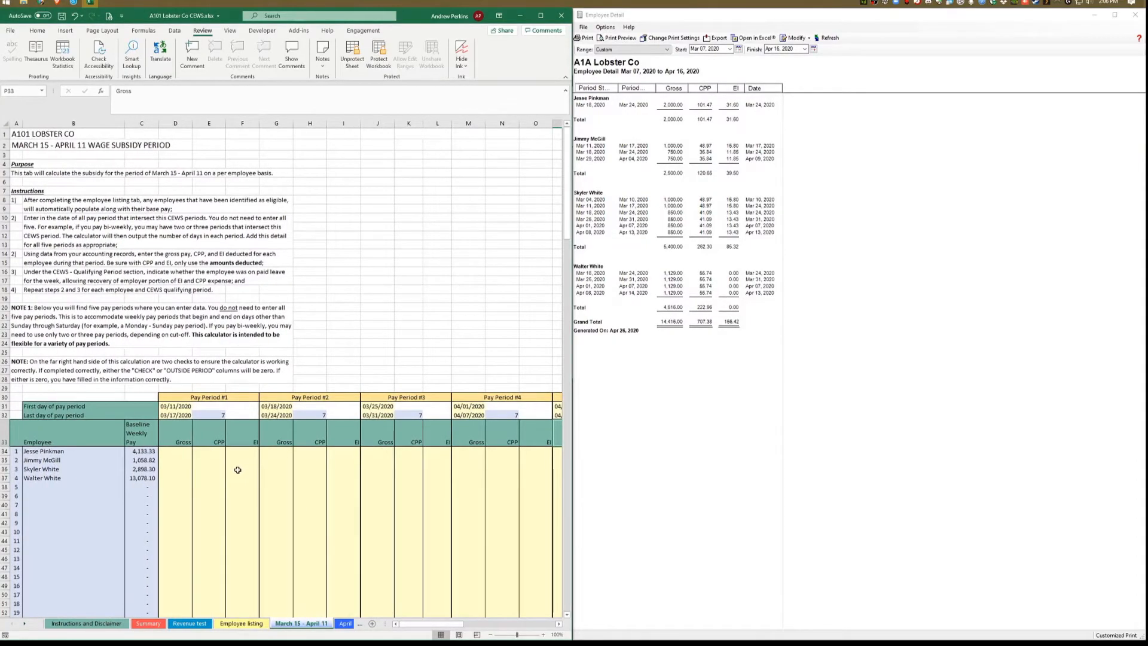
left_click(186, 449)
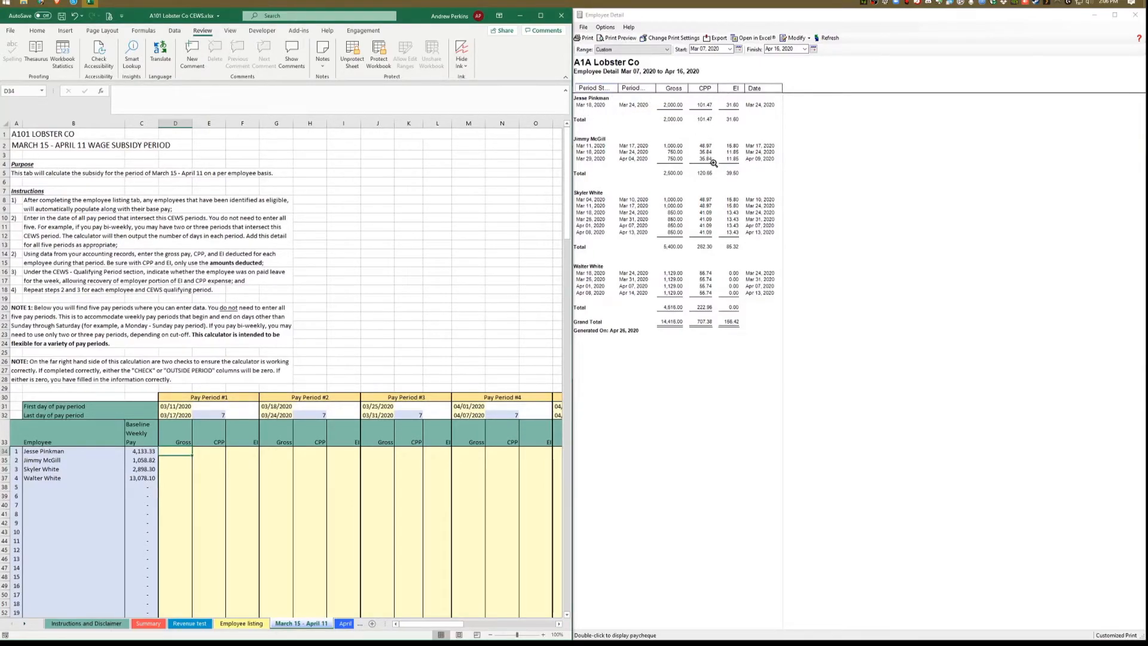
key("Right")
key("Right")
key("Right")
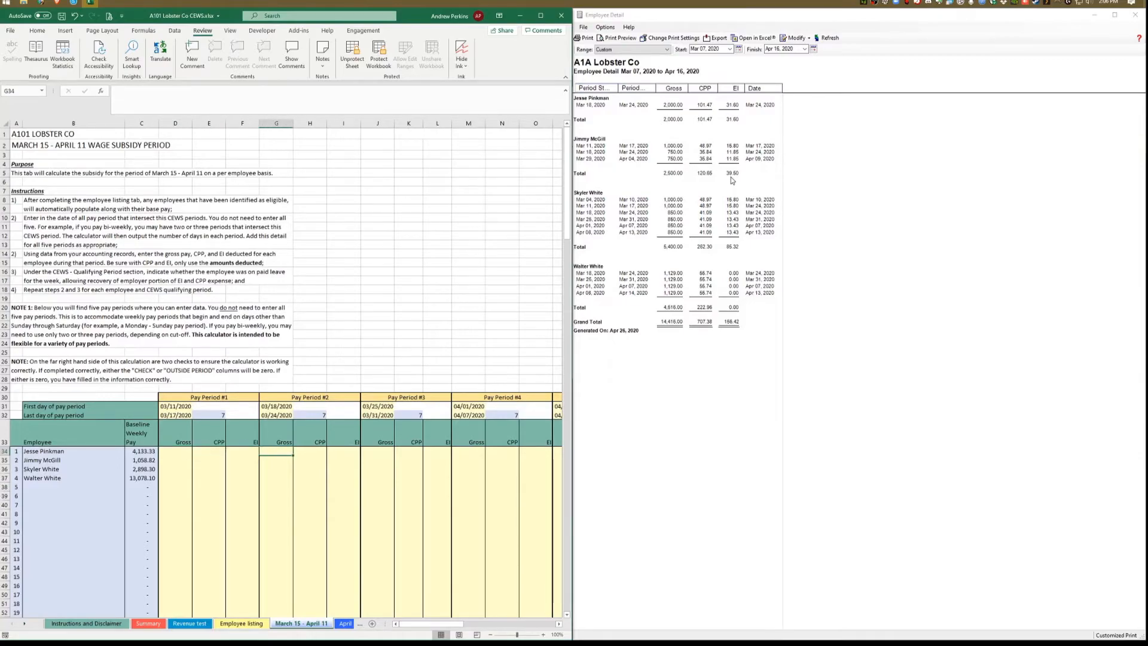
type("2000")
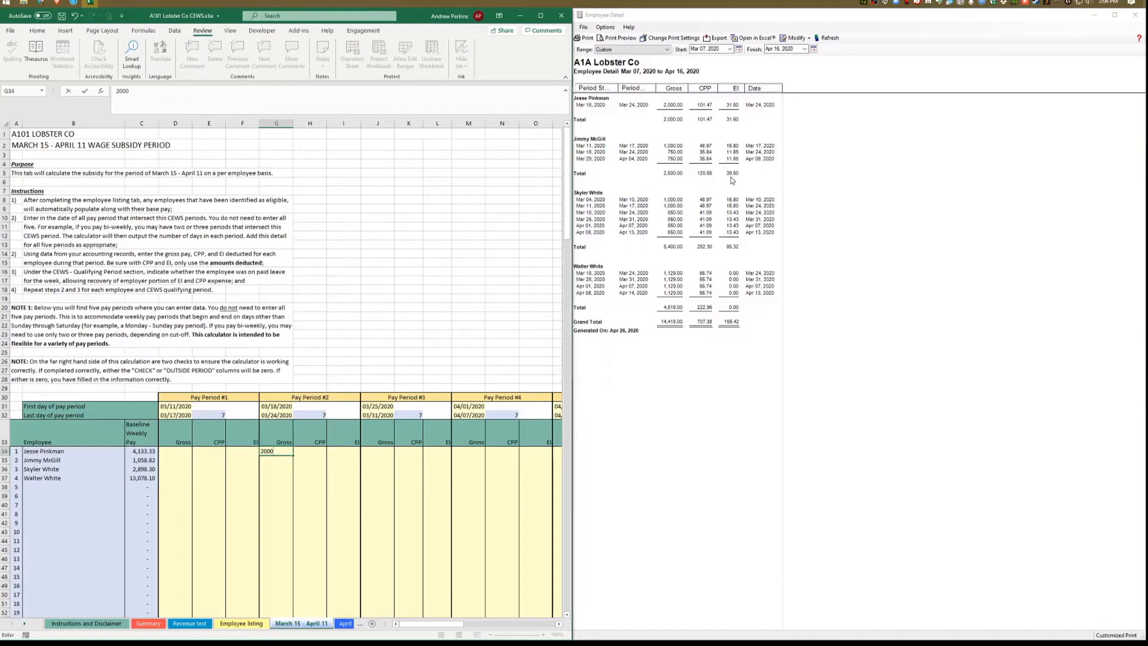
key("Tab")
type("101.47")
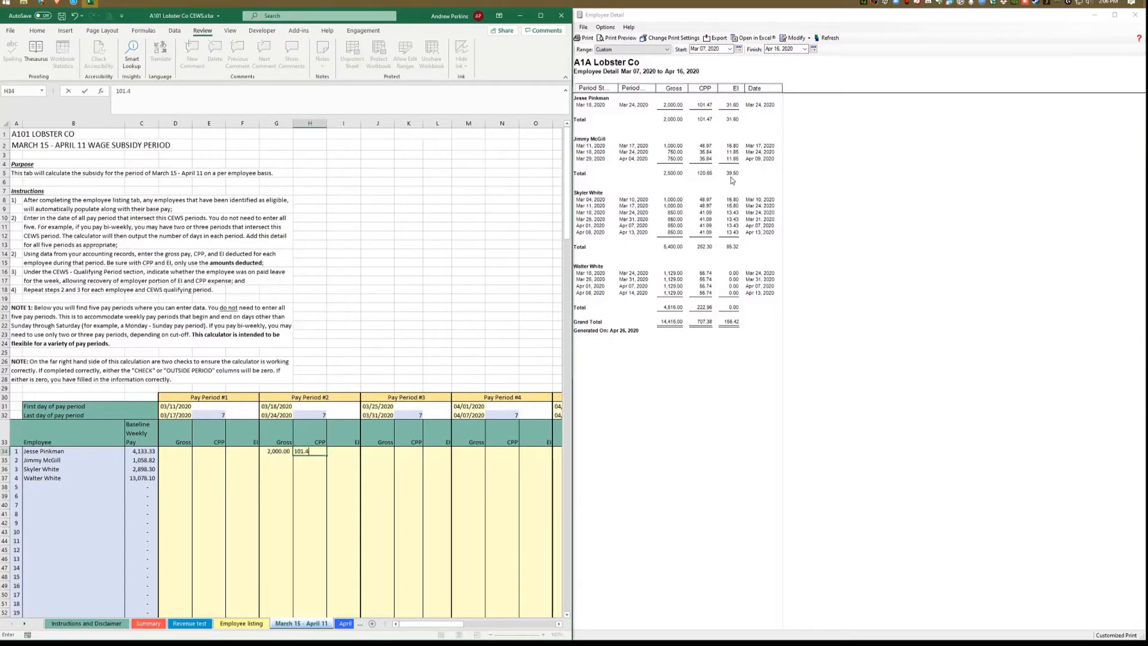
key("Tab")
type("31.6")
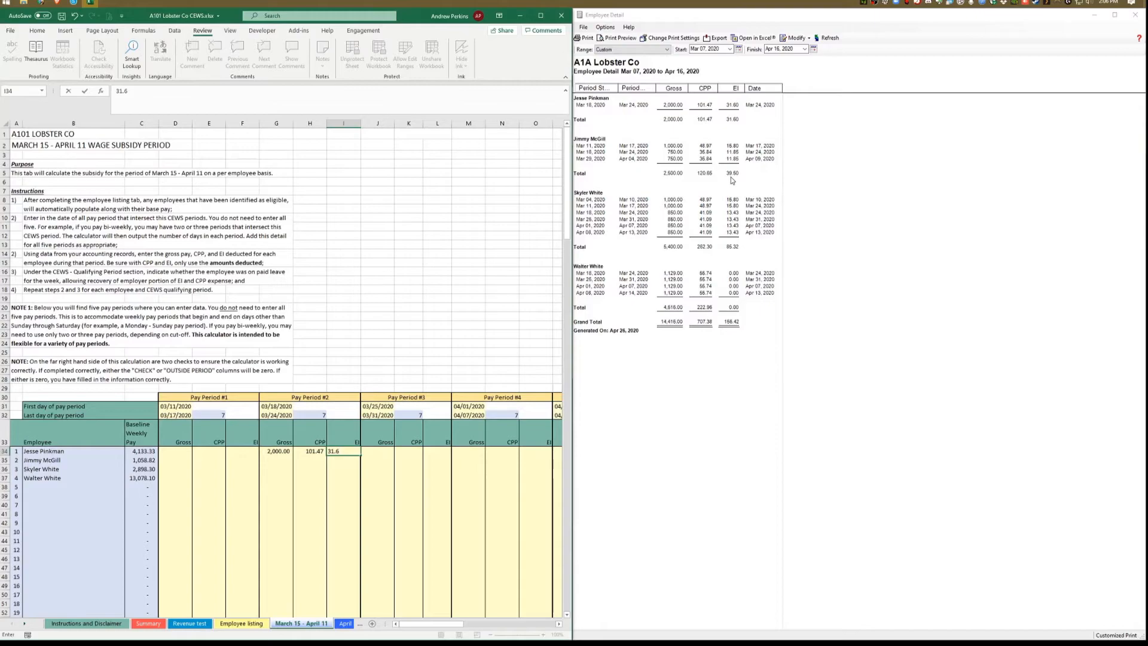
key("Return")
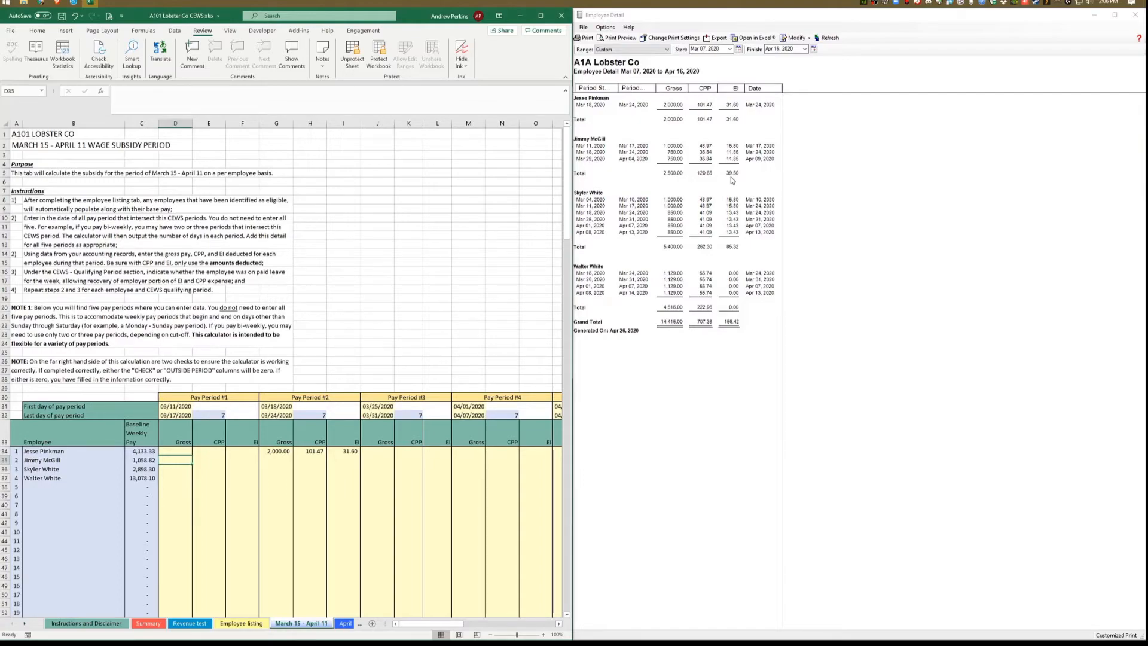
- Enter employee 2's Pay Period #1 amounts in row 35: gross 1000, CPP 48.97 and EI 15.80
type("1000")
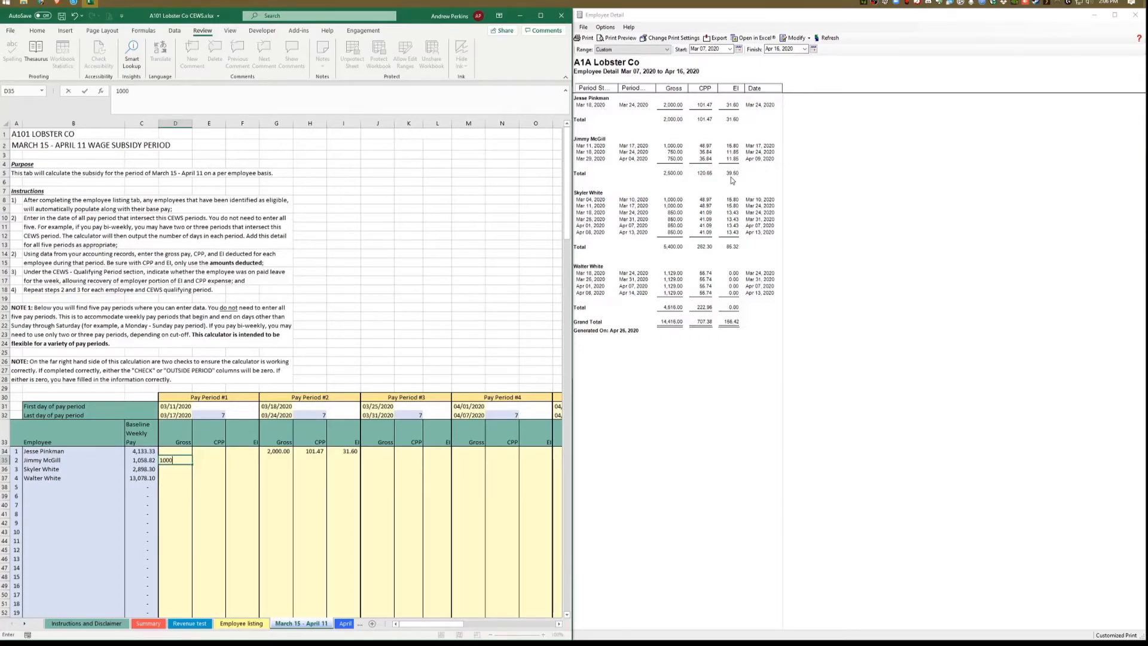
key("Tab")
type("48.97")
key("Tab")
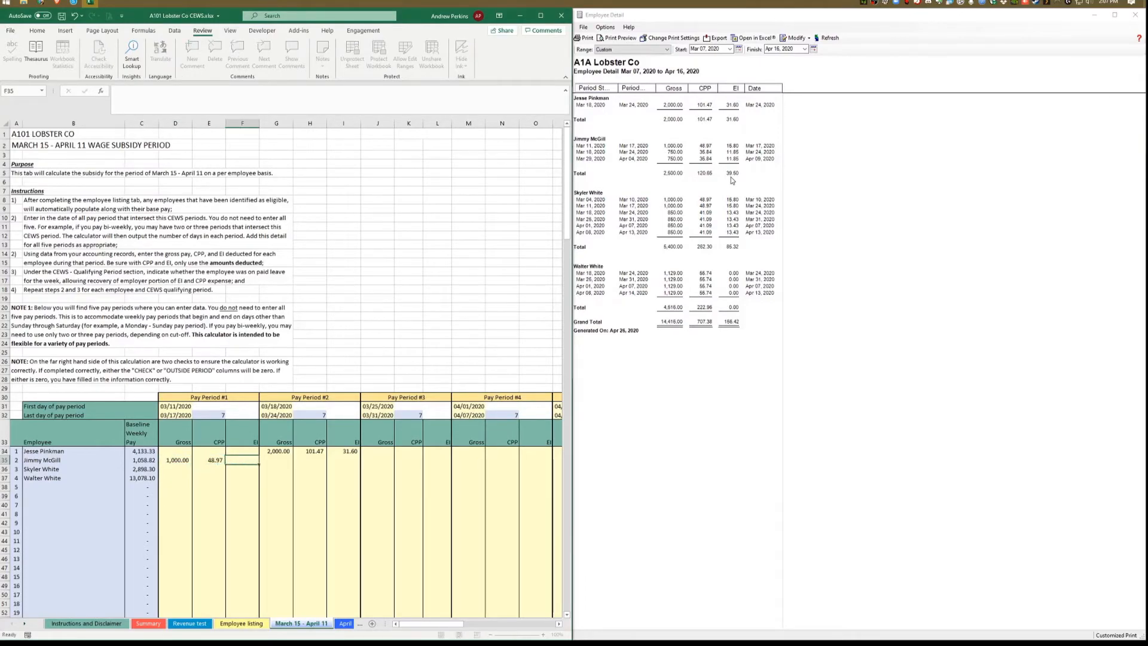
type("15.8")
key("Tab")
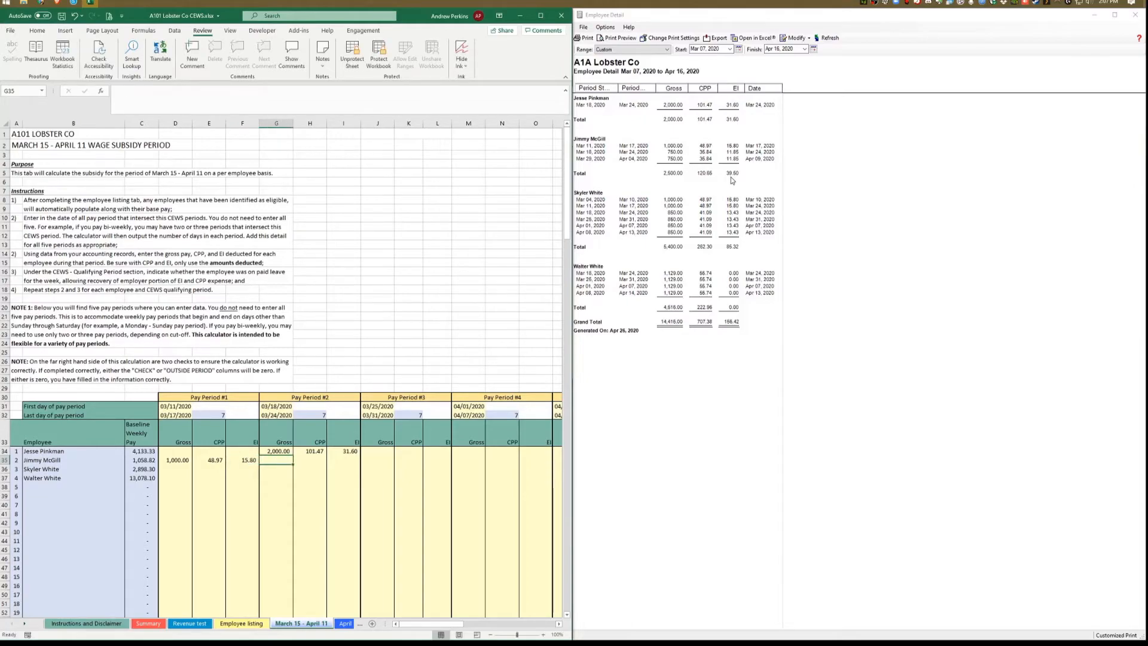
- Enter employee 2's Pay Period #2 amounts in row 35: gross 750, CPP 35.84 and EI 11.85
type("750")
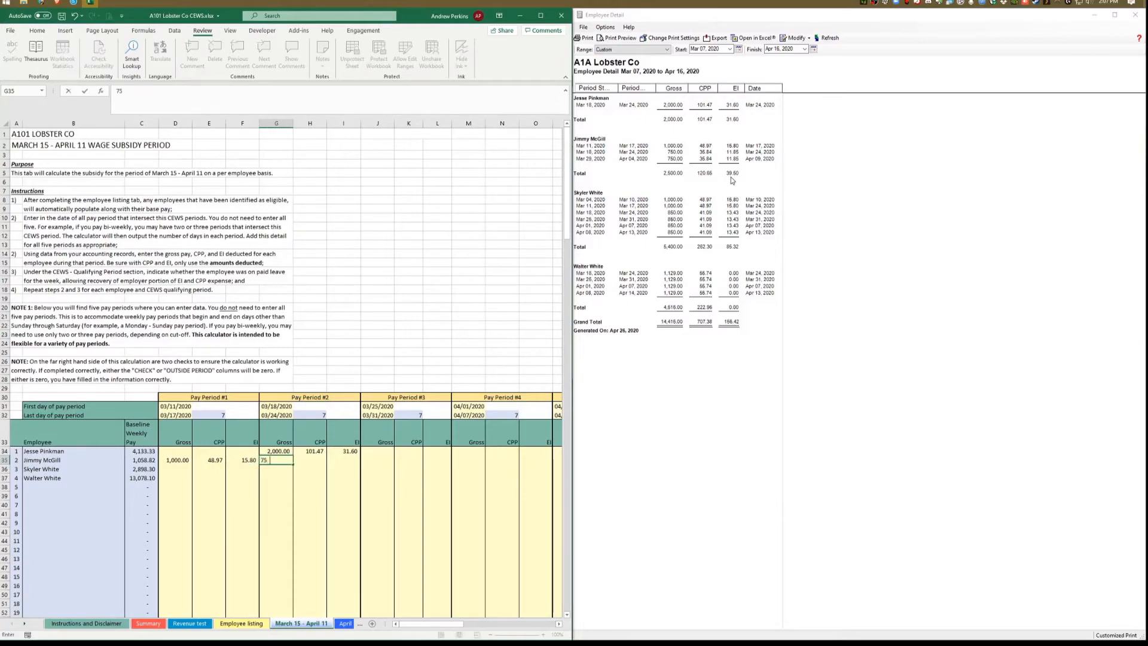
key("Tab")
type("35.84")
key("Tab")
type("11.85")
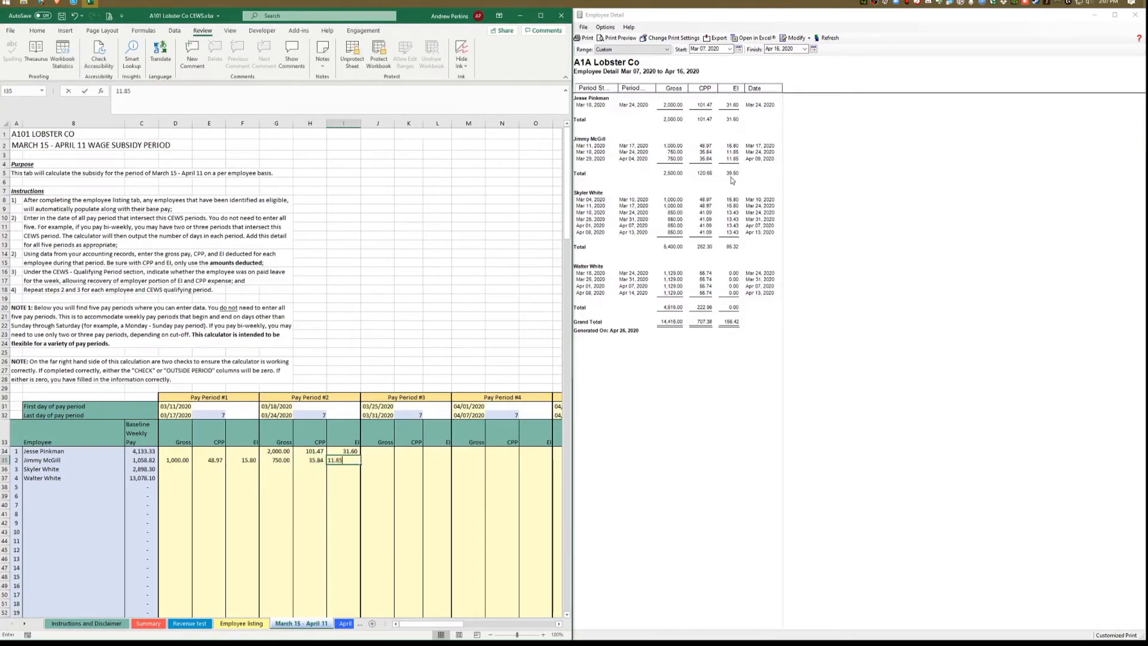
key("Tab")
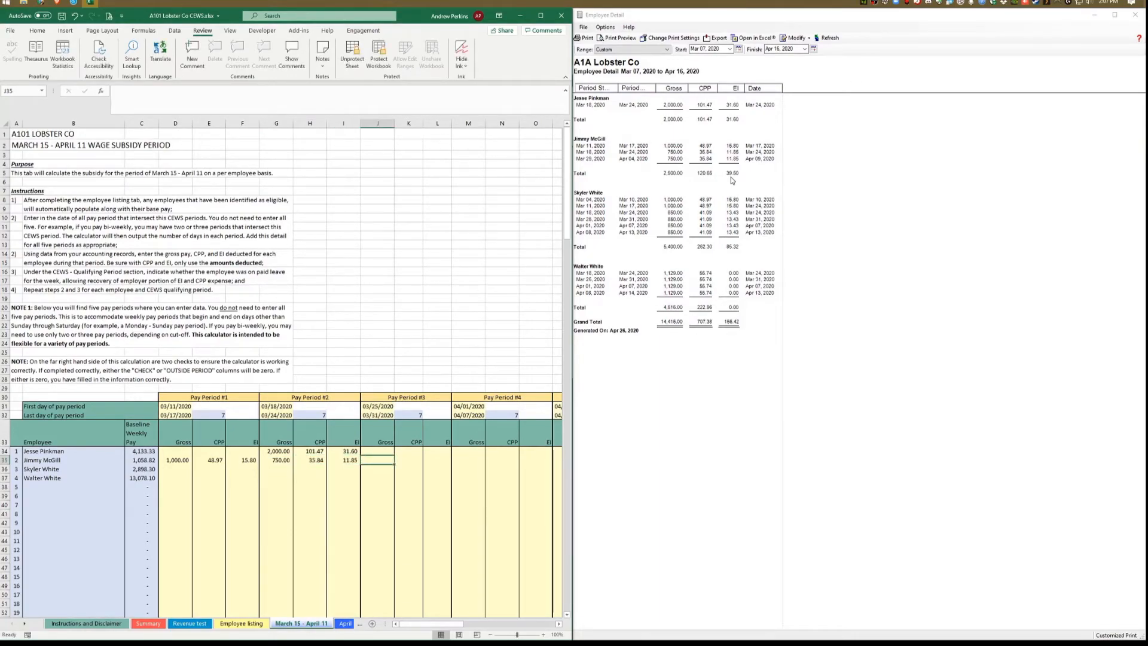
- Enter employee 2's Pay Period #3 amounts in row 35: gross 750, CPP 35.84 and EI 11.85
type("750")
key("Tab")
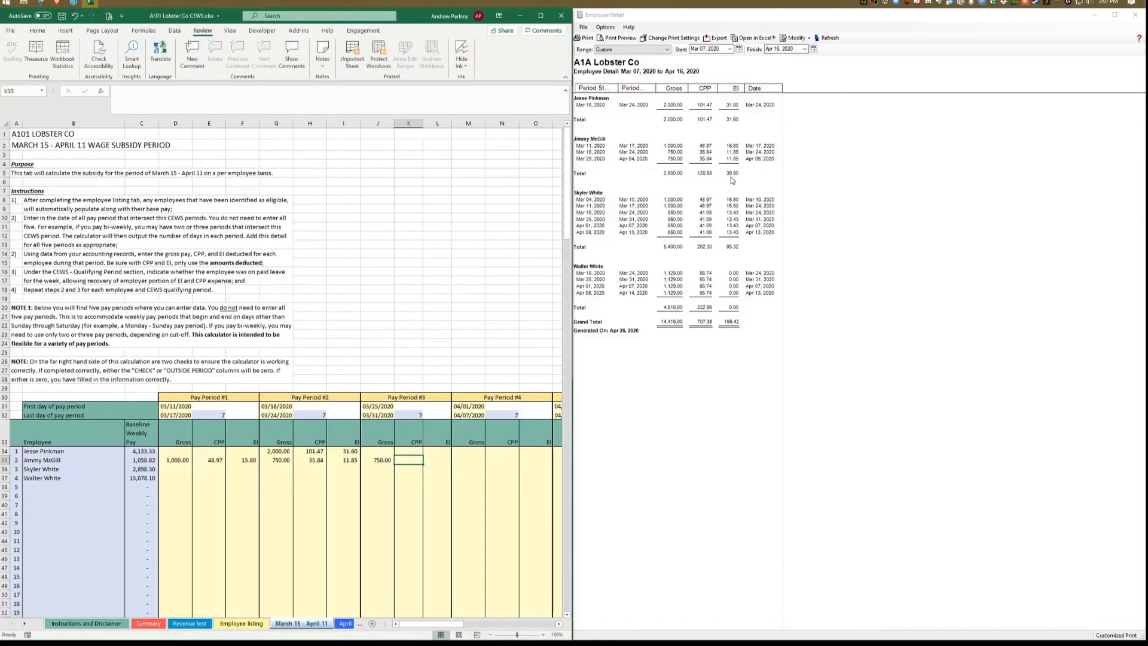
type("35.84")
key("Tab")
type("11.85")
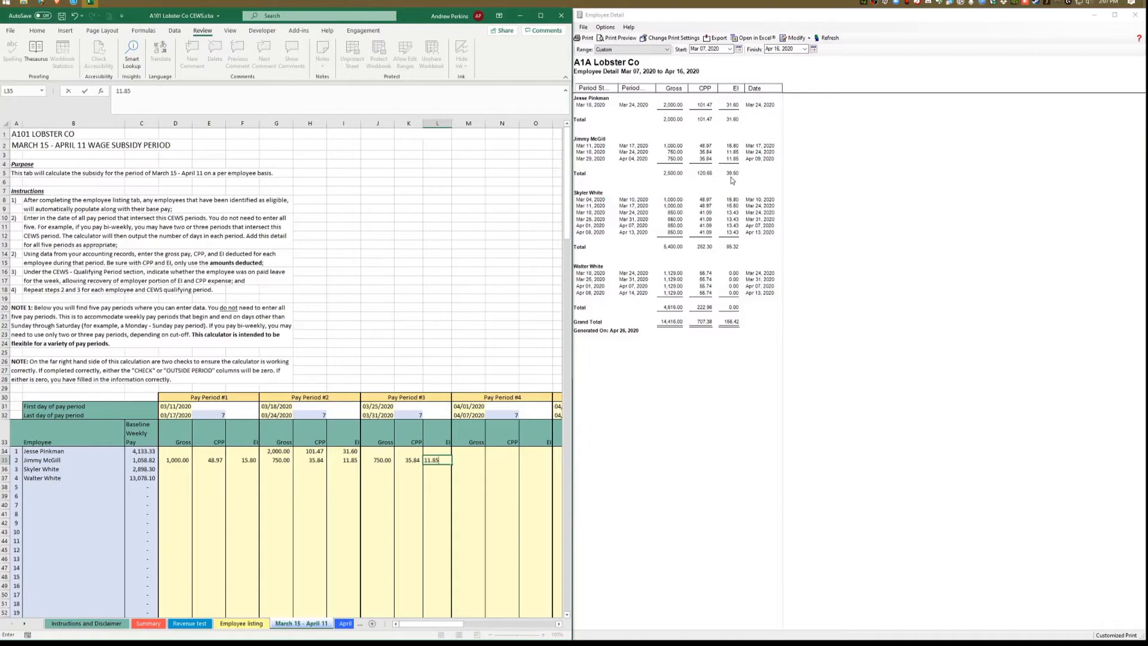
key("Return")
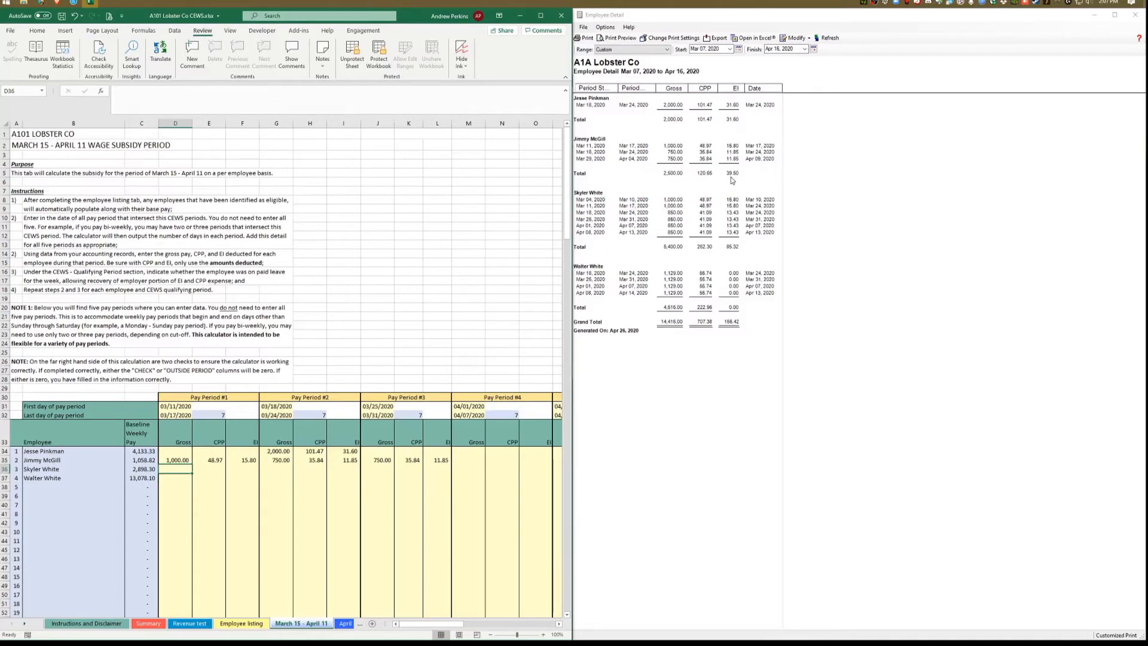
- Enter employee 3's Pay Period #1 amounts in row 36: gross 1000, CPP 48.97 and EI 15.80
type("1")
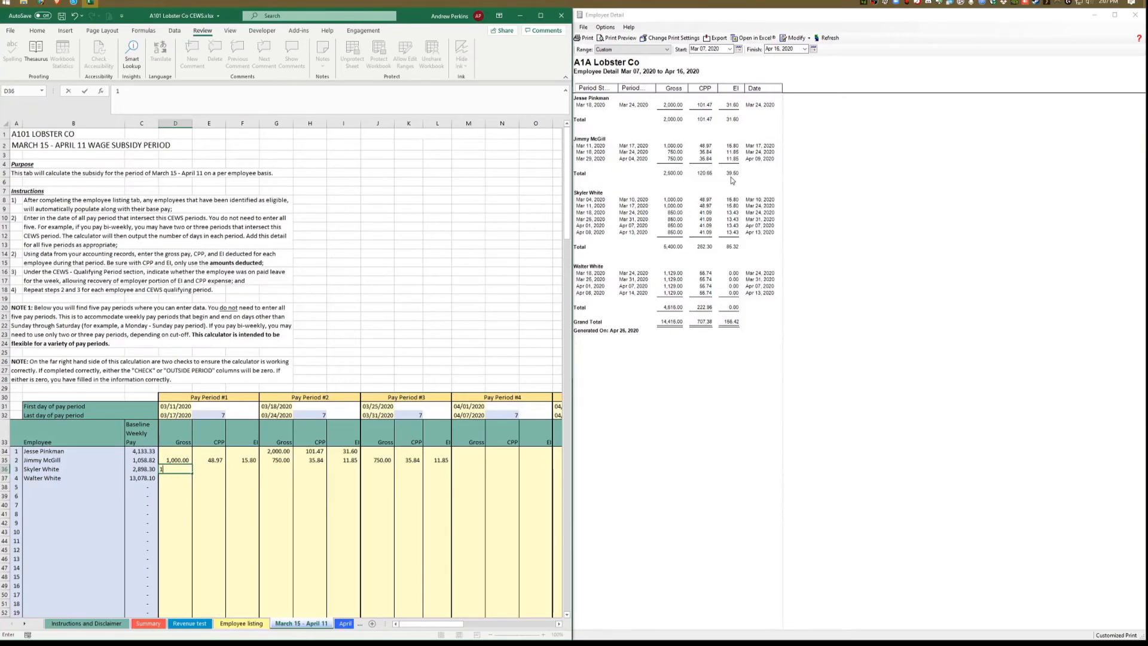
type(",0")
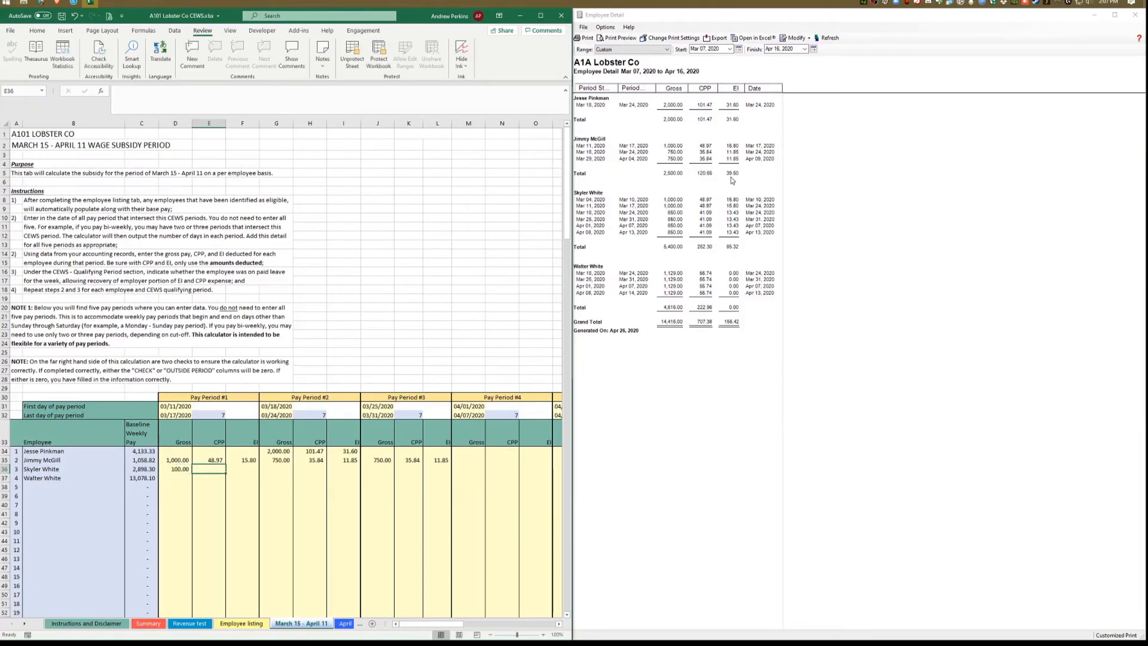
type("0")
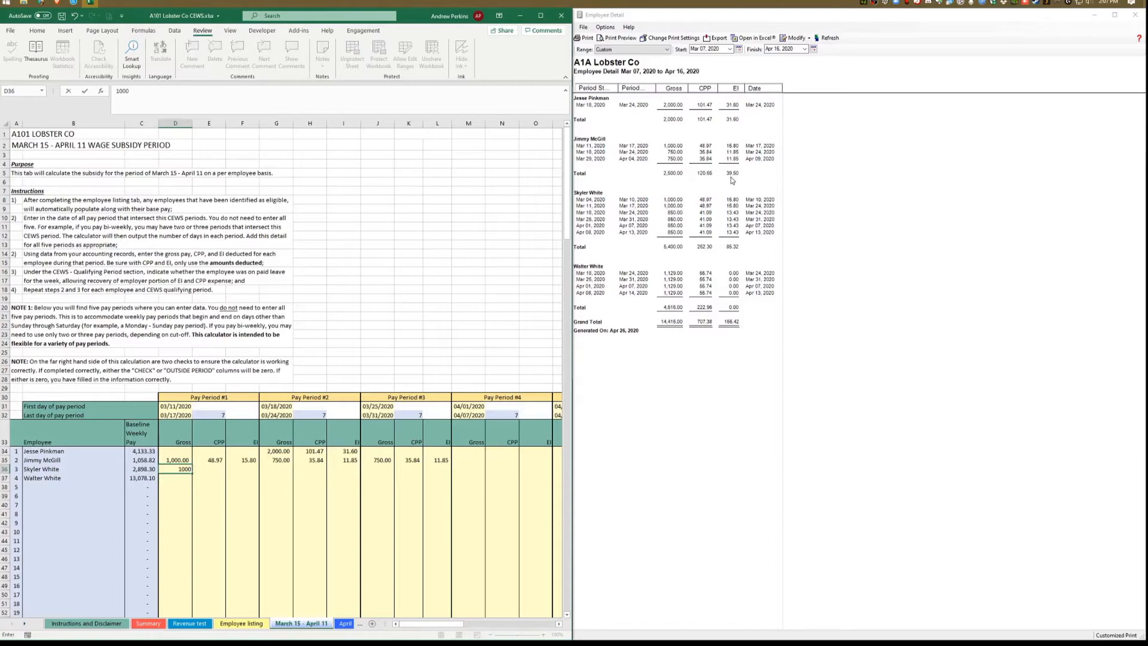
type("0")
key("Tab")
type("48.97")
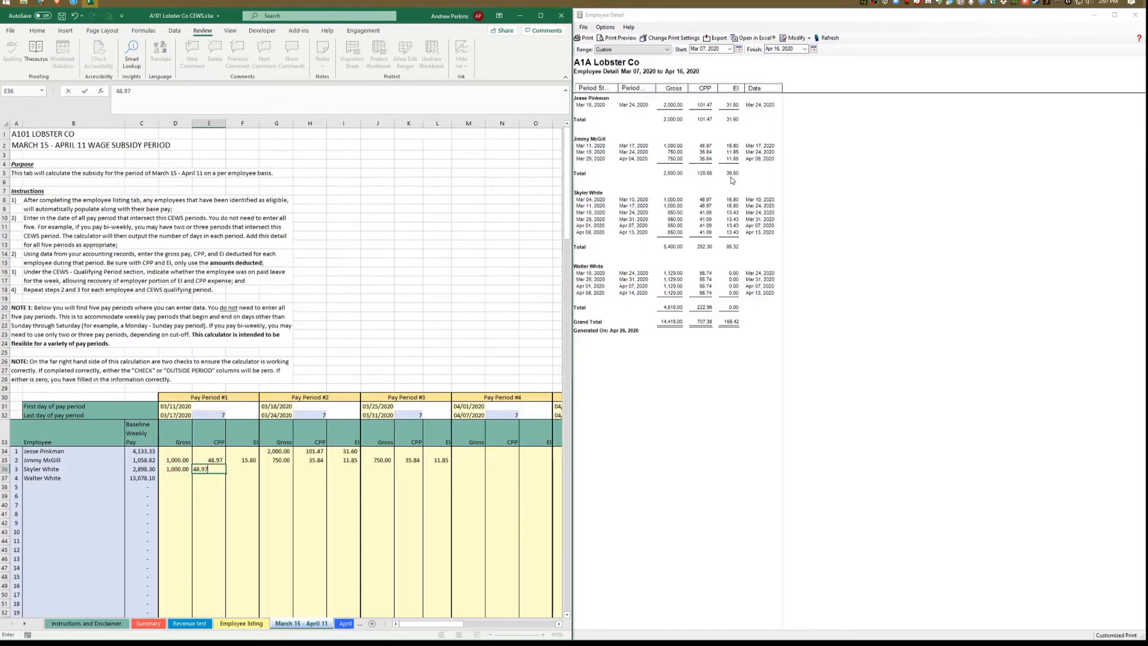
key("Tab")
type("15.80")
key("Tab")
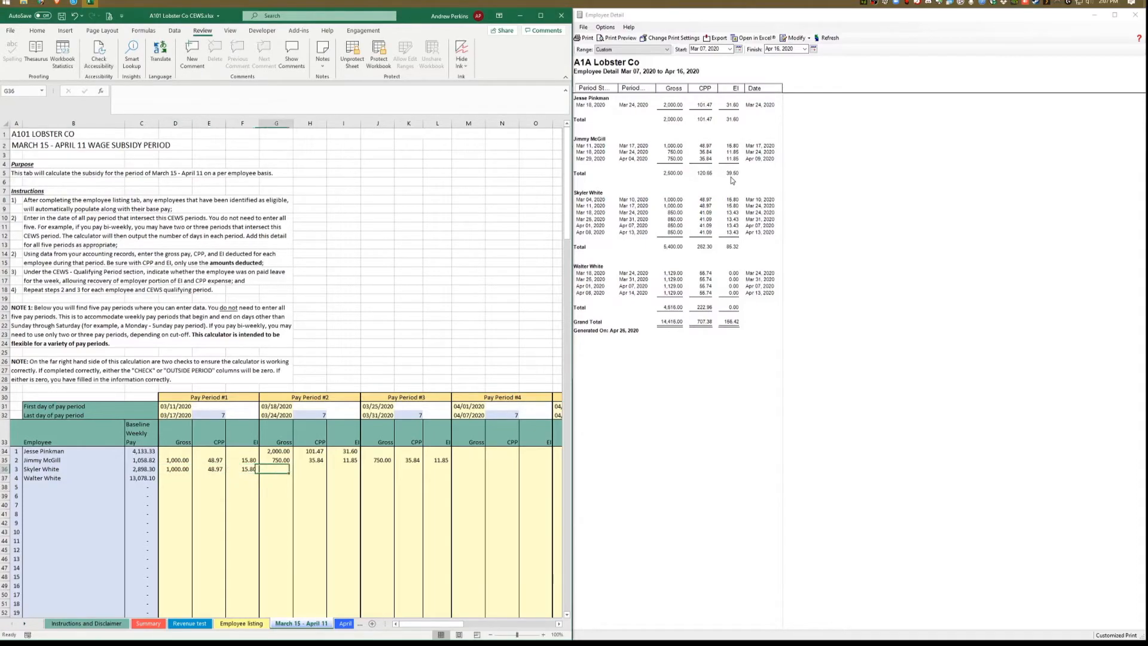
- Enter employee 3's Pay Period #2 amounts in row 36: gross 850, CPP 41.09 and EI 13.43
type("850")
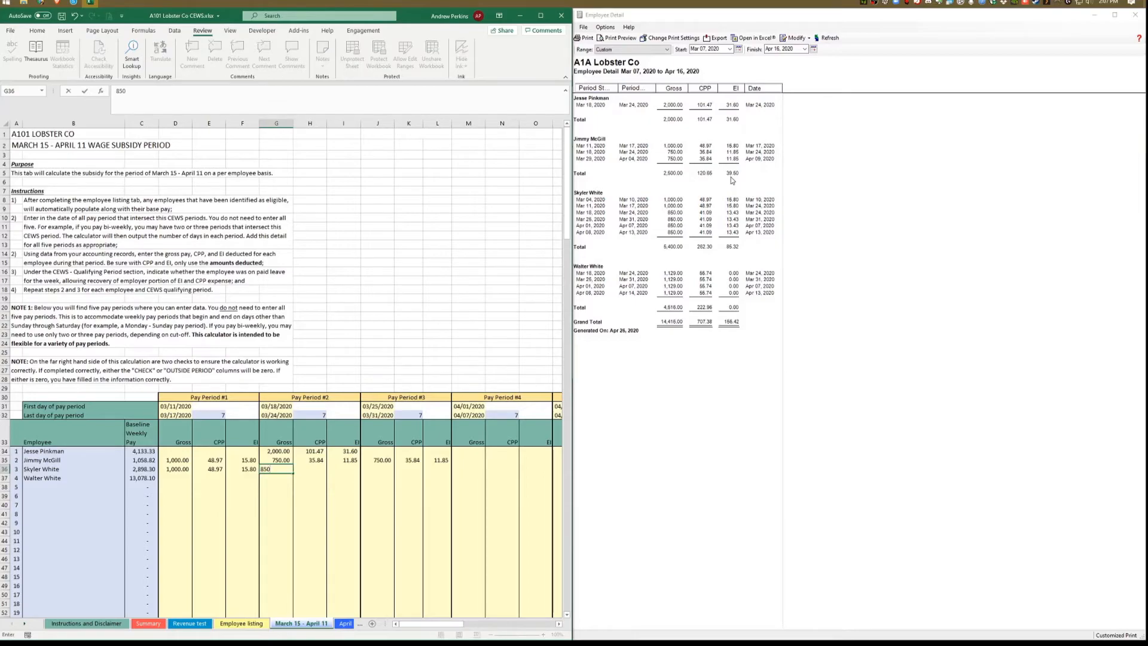
key("Tab")
type("41.")
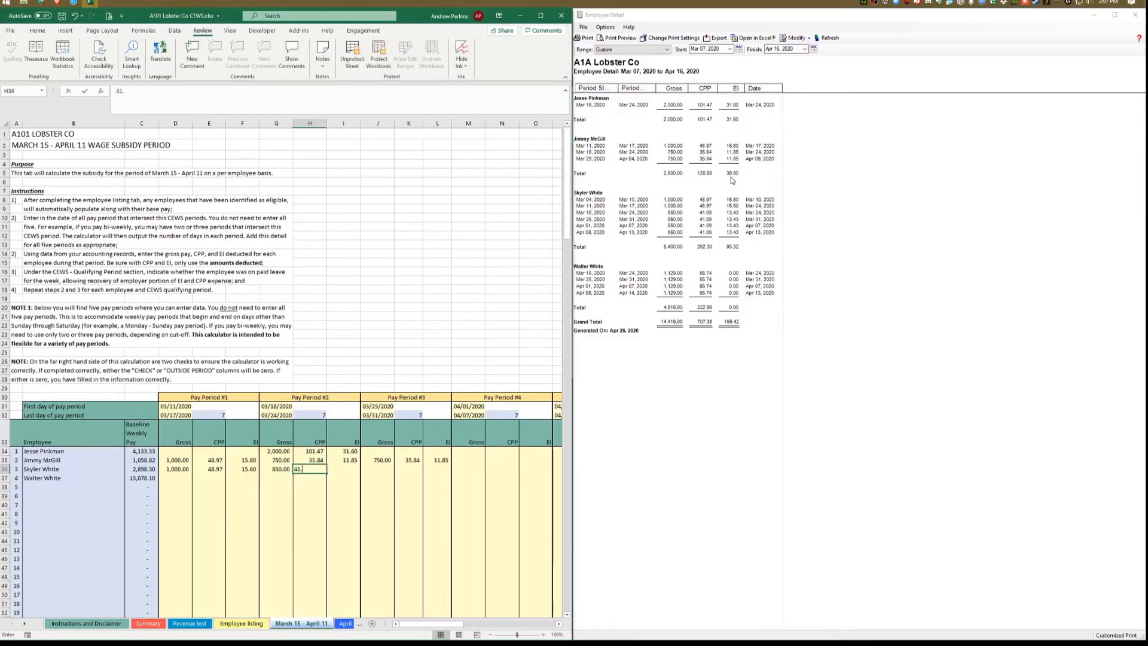
key("Tab")
type("13.43")
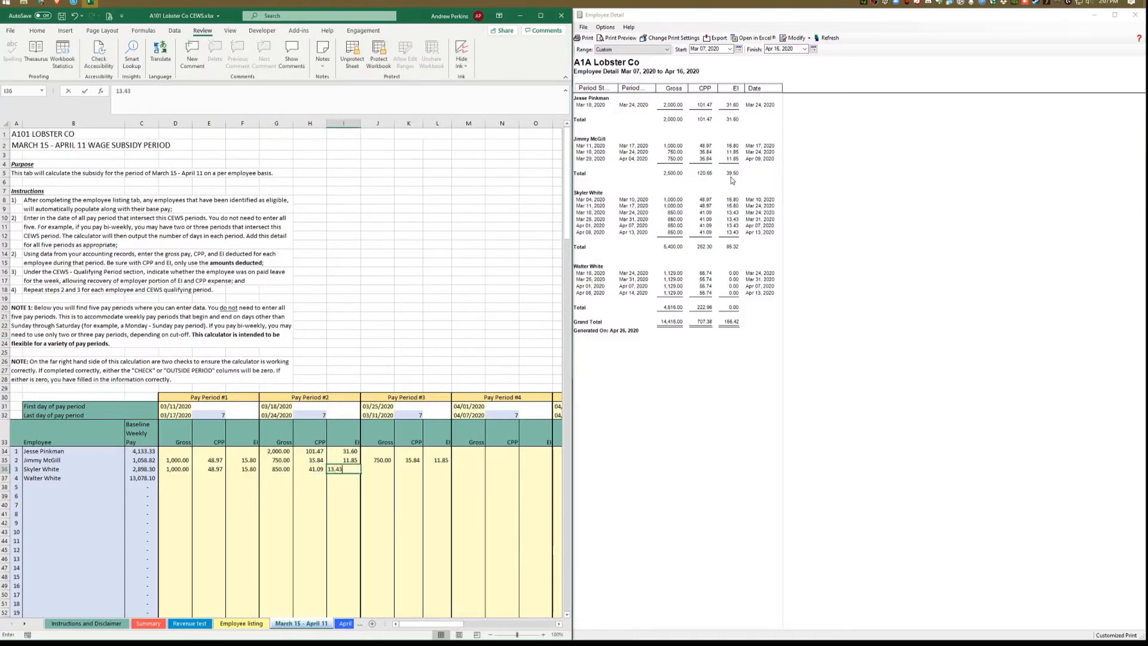
key("Tab")
- Enter employee 3's Pay Period #3 amounts in row 36: gross 850, CPP 41.09 and EI 13.43
type("850")
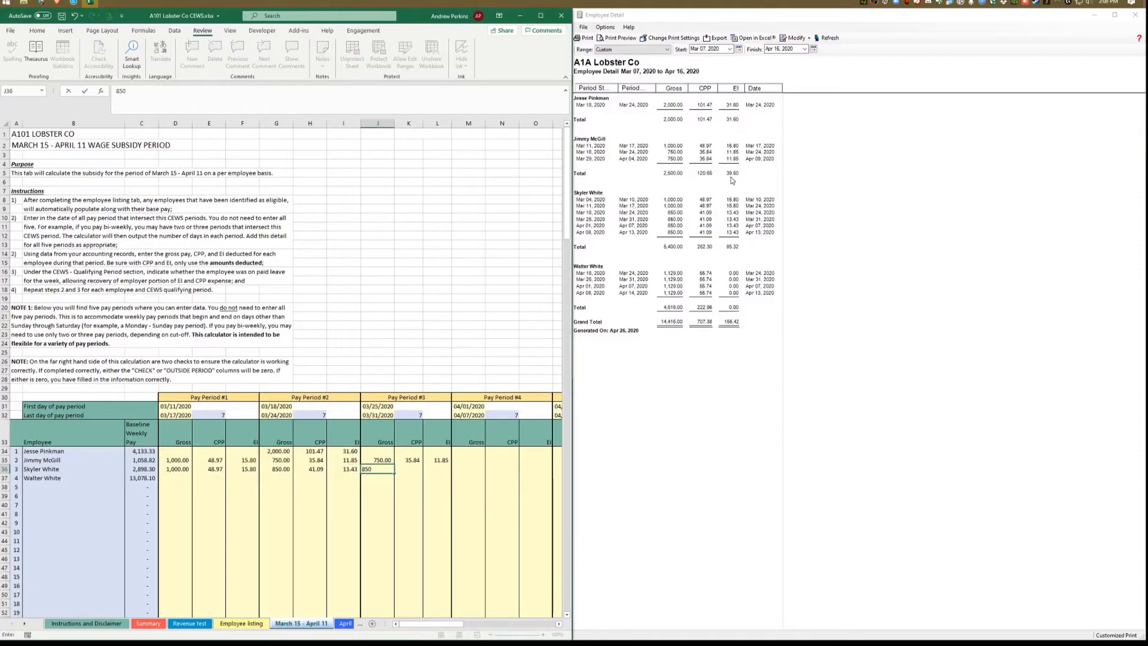
key("Tab")
type("41.09")
key("Tab")
type("13.43")
key("Tab")
- Enter employee 3's Pay Period #4 amounts in row 36: gross 850, CPP 41.09 and EI 13.43
type("850")
key("Tab")
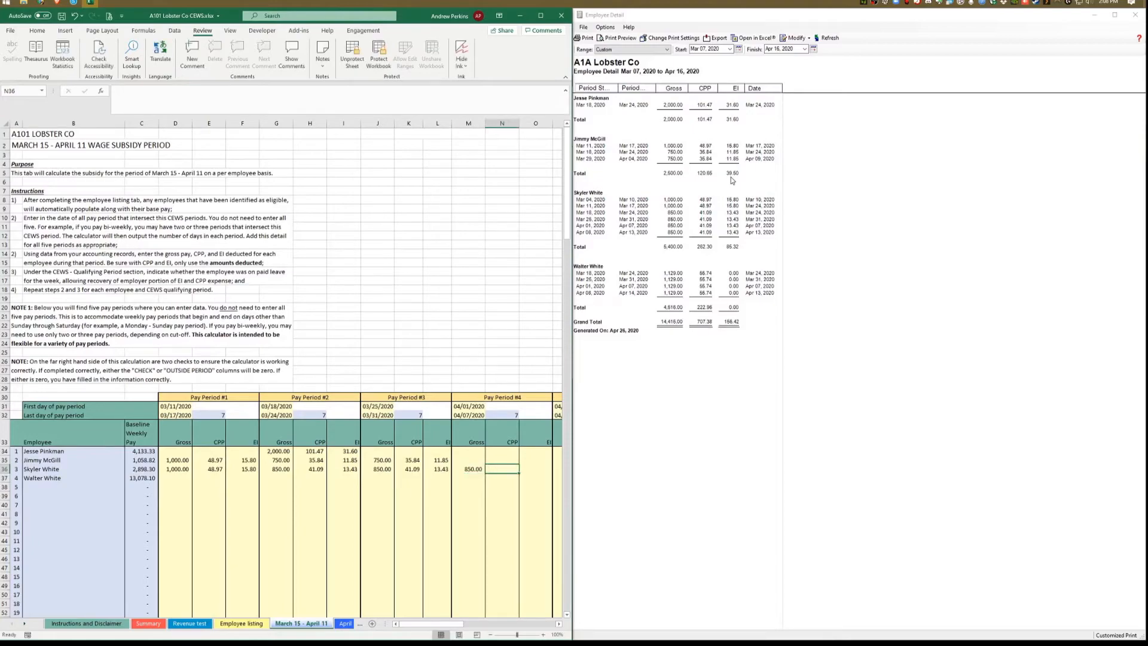
type("41.09")
key("Tab")
type("13.43")
key("Tab")
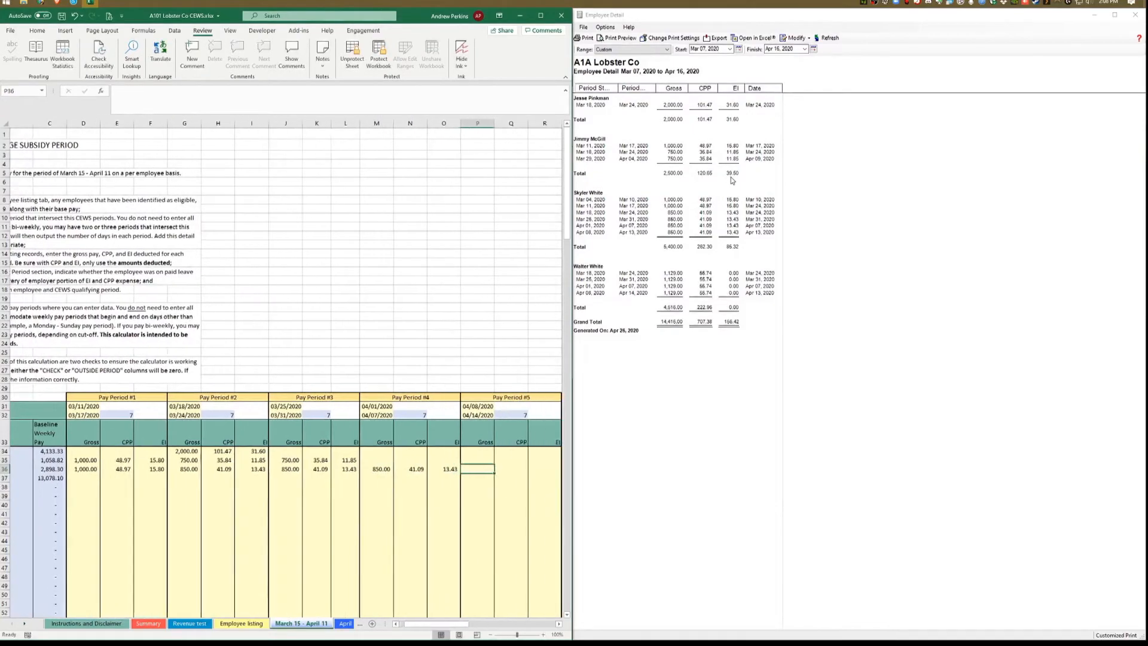
- Enter employee 3's Pay Period #5 amounts in row 36: gross 850, CPP 41.09 and EI 13.43
type("850")
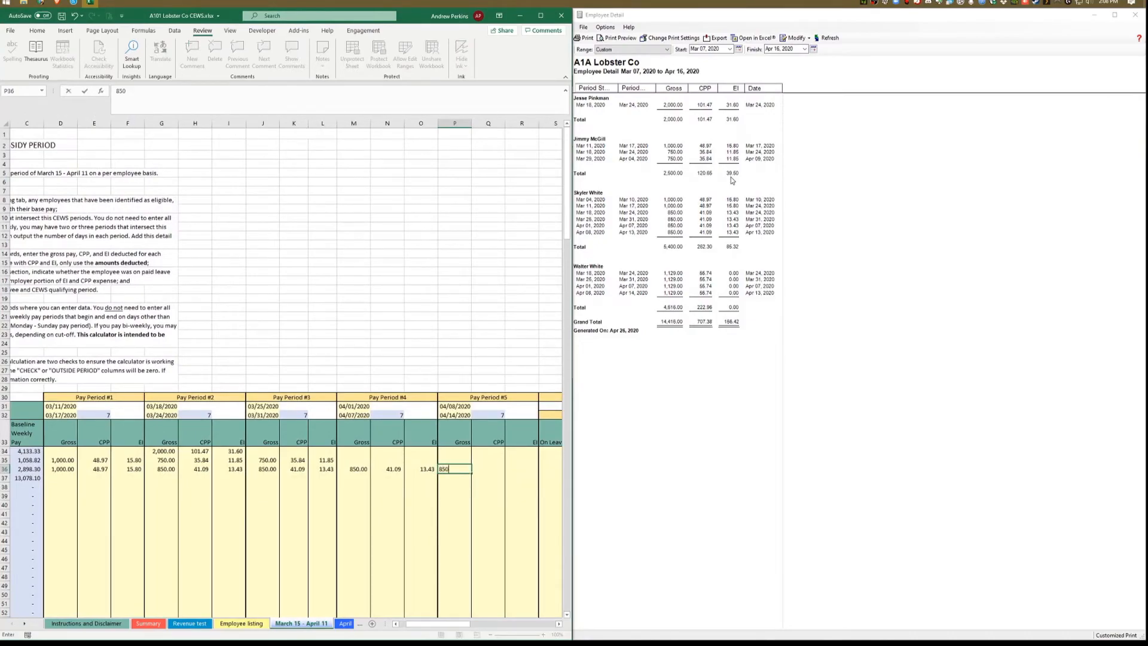
key("Tab")
type("41.09")
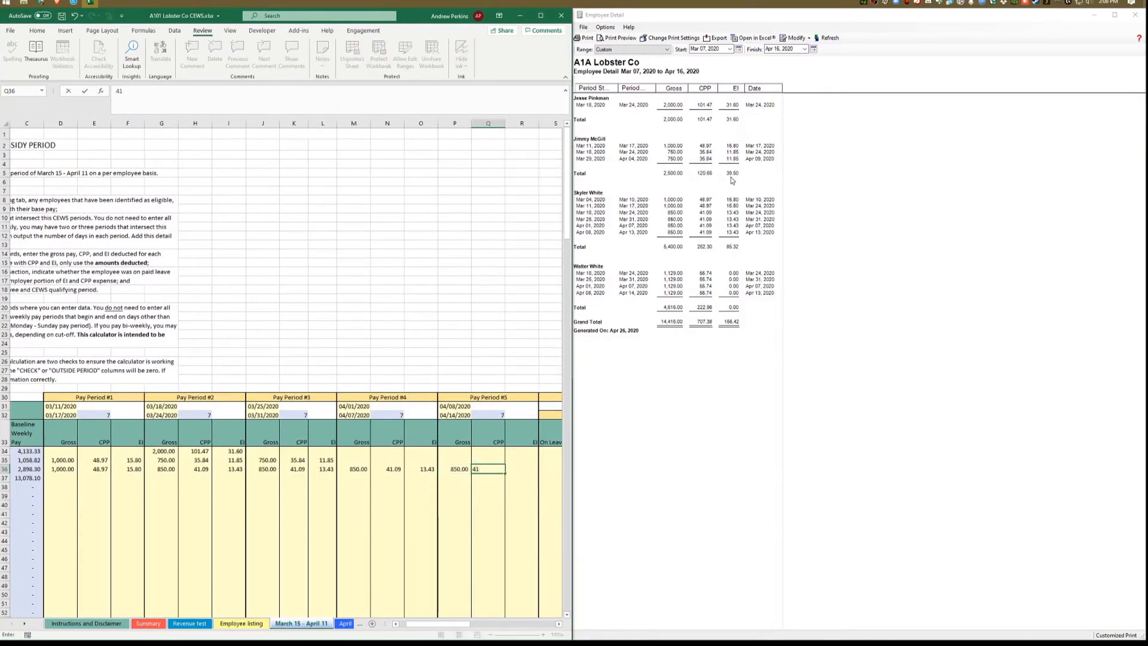
key("Tab")
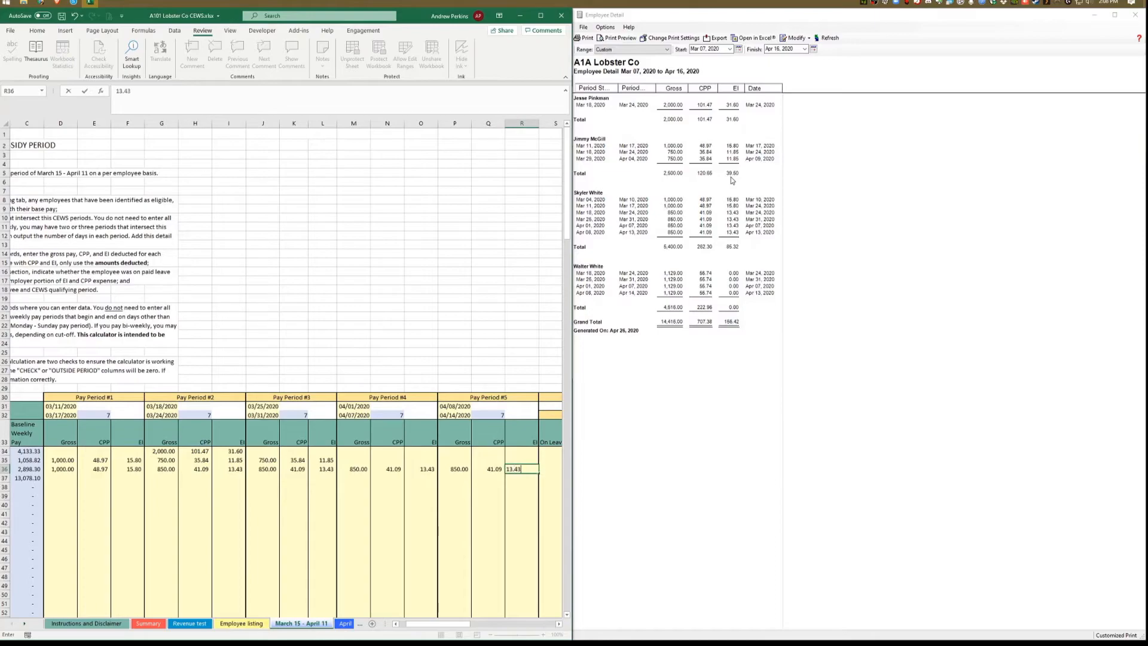
key("Return")
key("Right")
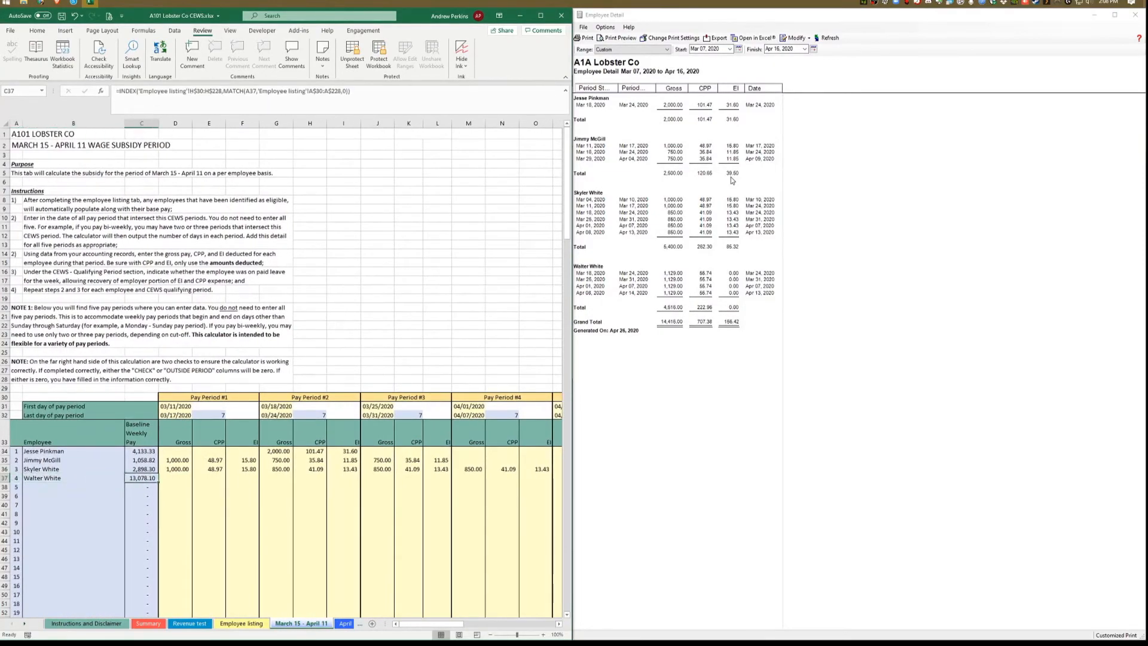
key("Right")
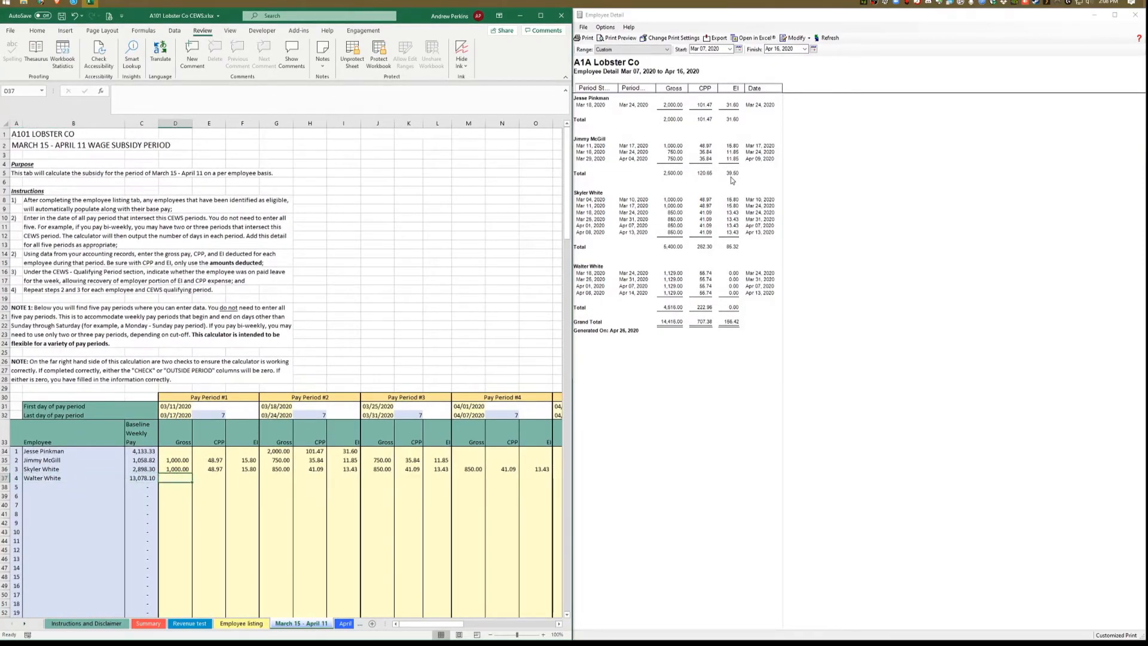
- Enter employee 4's Pay Period #1 amounts in row 37: gross 1129, CPP 55.74 and EI 0
type("1129")
key("Right")
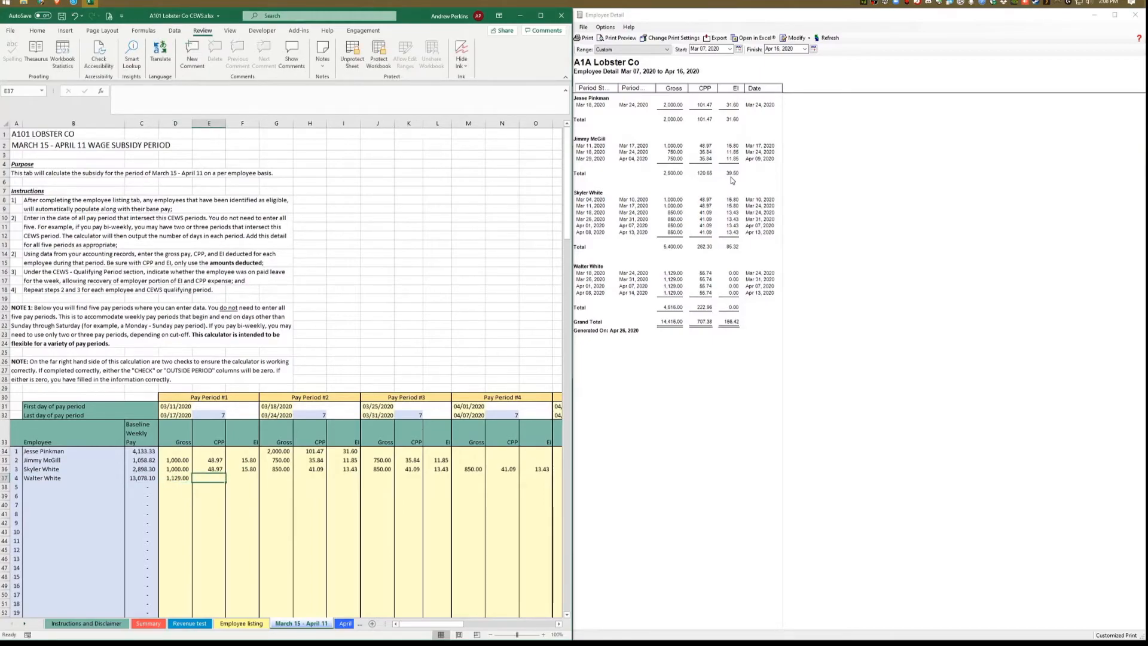
type("55.74")
key("Right")
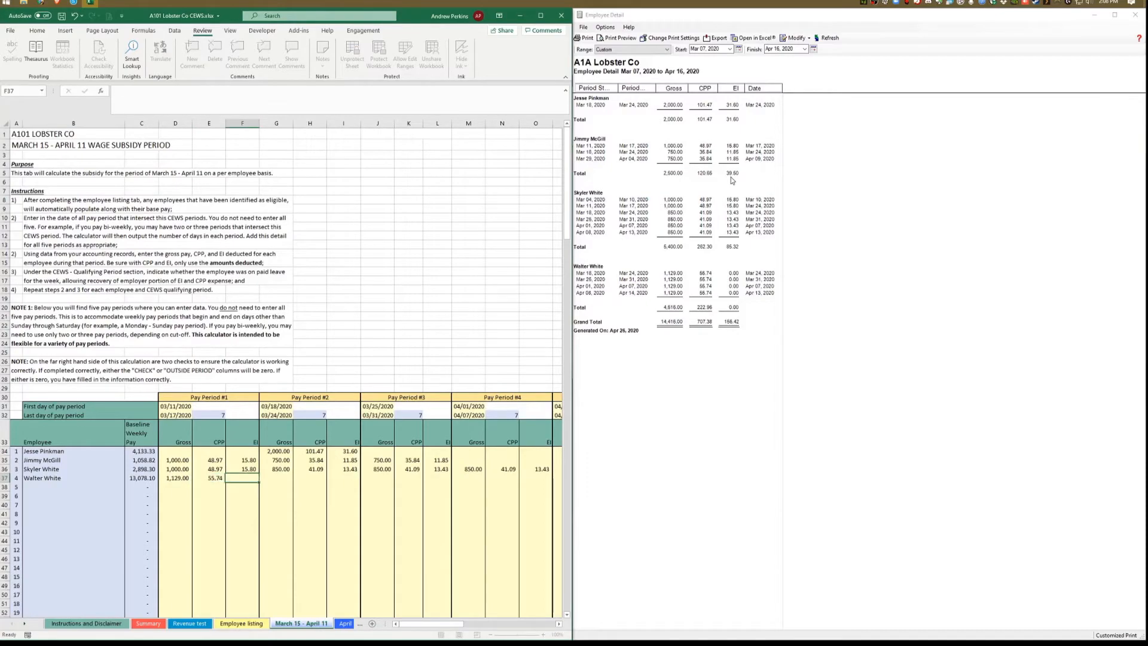
type("0")
key("Right")
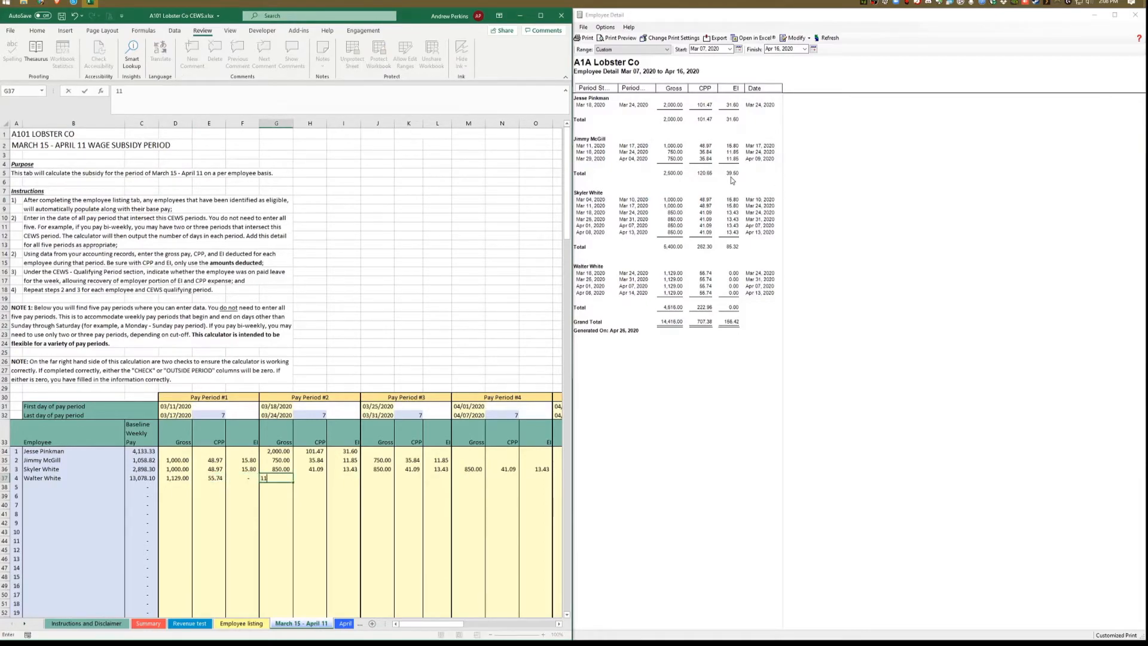
- Enter employee 4's Pay Period #2 amounts in row 37: gross 1129, CPP 55.74 and EI 0
type("1129")
key("Right")
type("55.74")
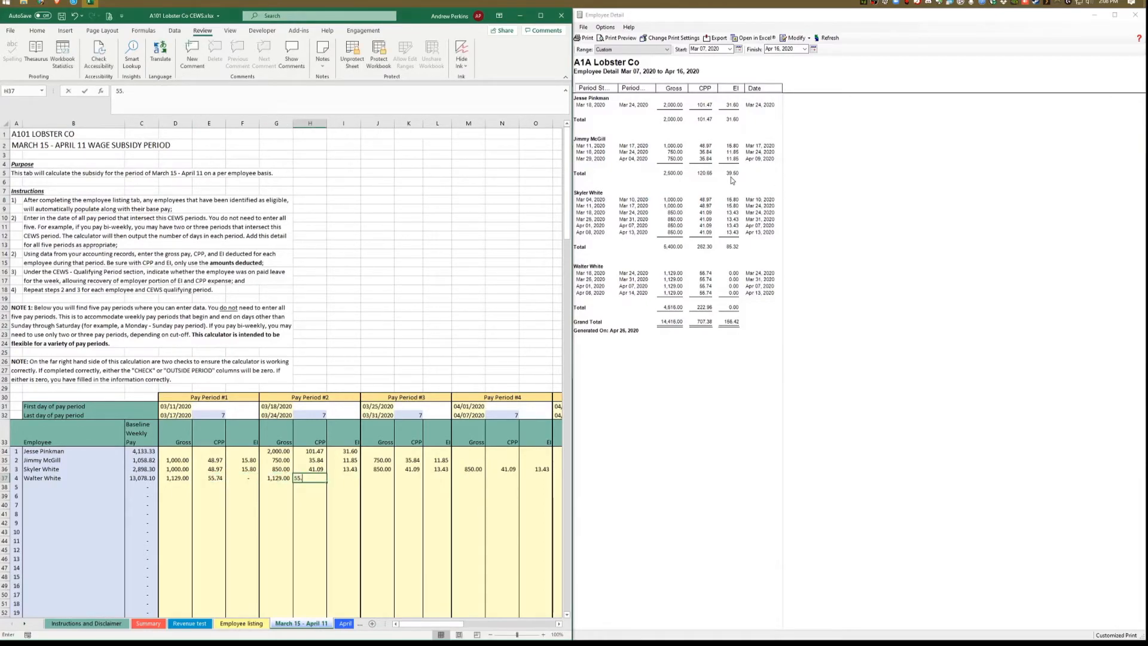
key("Right")
type("0")
key("Right")
- Enter employee 4's Pay Period #3 amounts in row 37: gross 1129, CPP 55.74 and EI 0
type("1129")
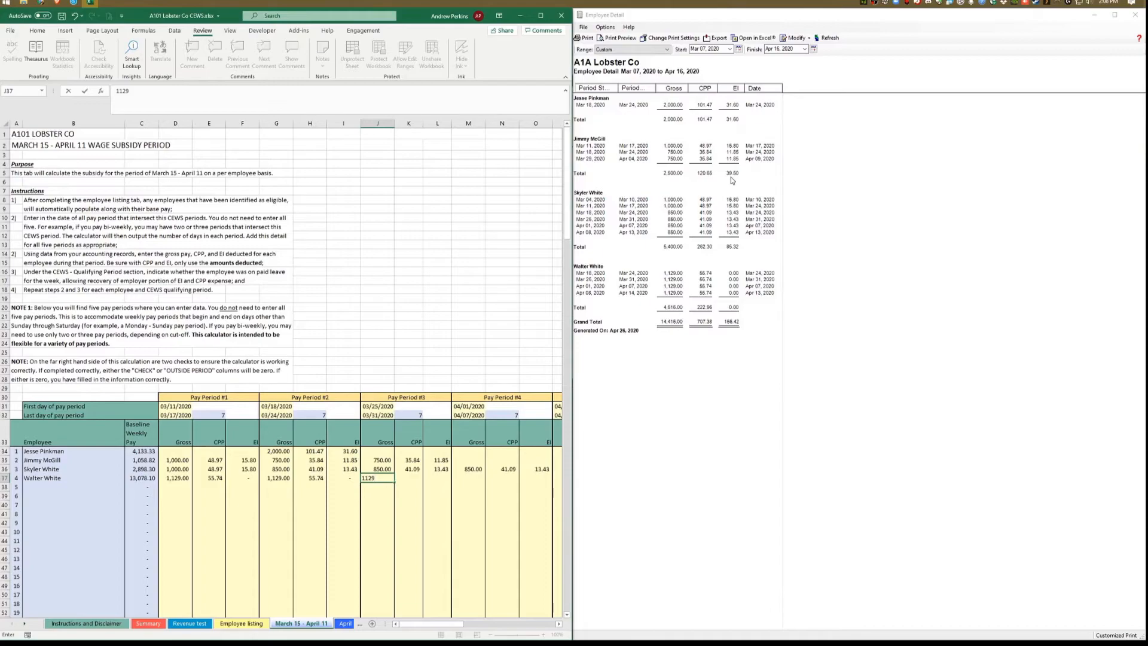
key("Right")
type("55.74")
key("Right")
type("0")
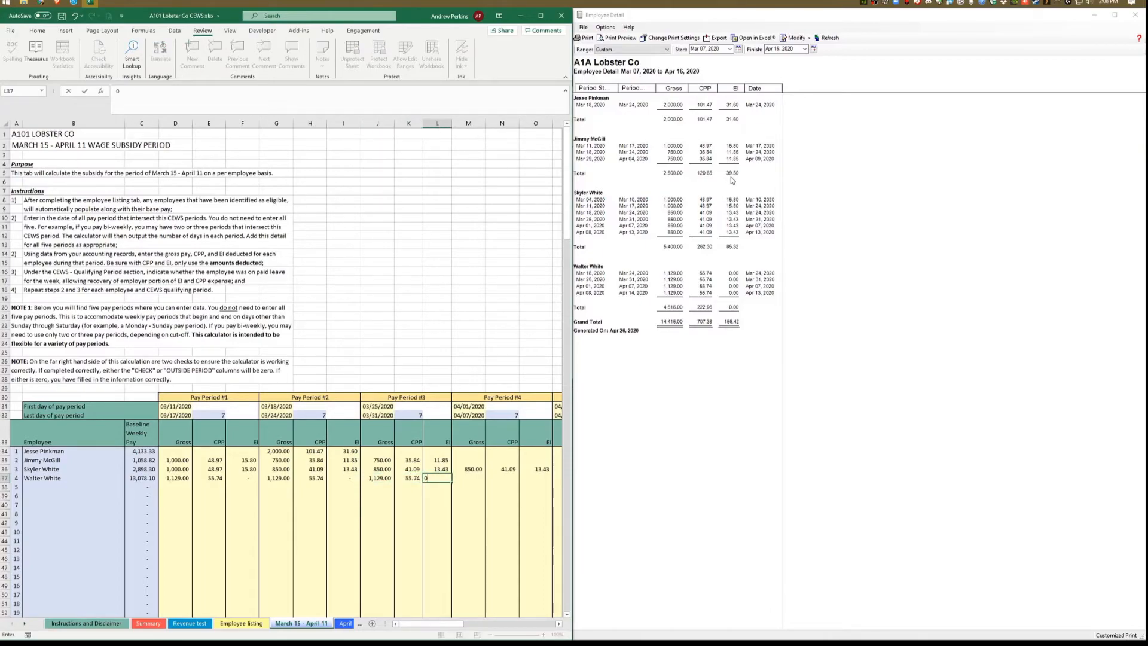
key("Left")
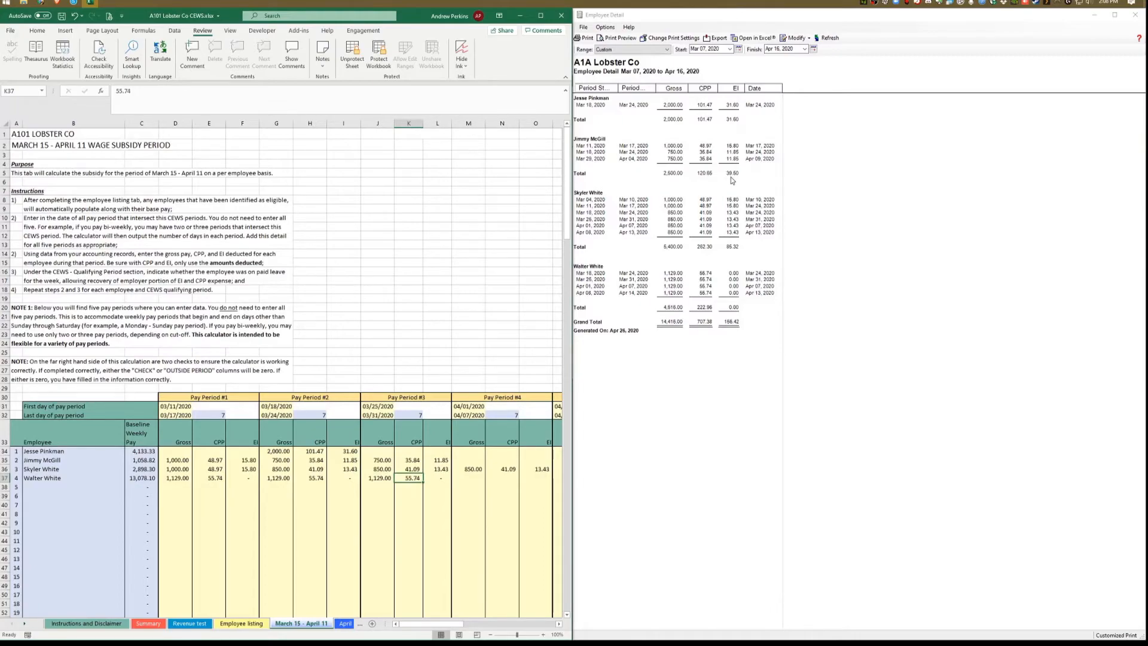
- Clear employee 4's Pay Period #1 gross, CPP and EI amounts in cells D37 to F37
key("Left")
key("Left")
key("Left")
key("Left")
key("Left")
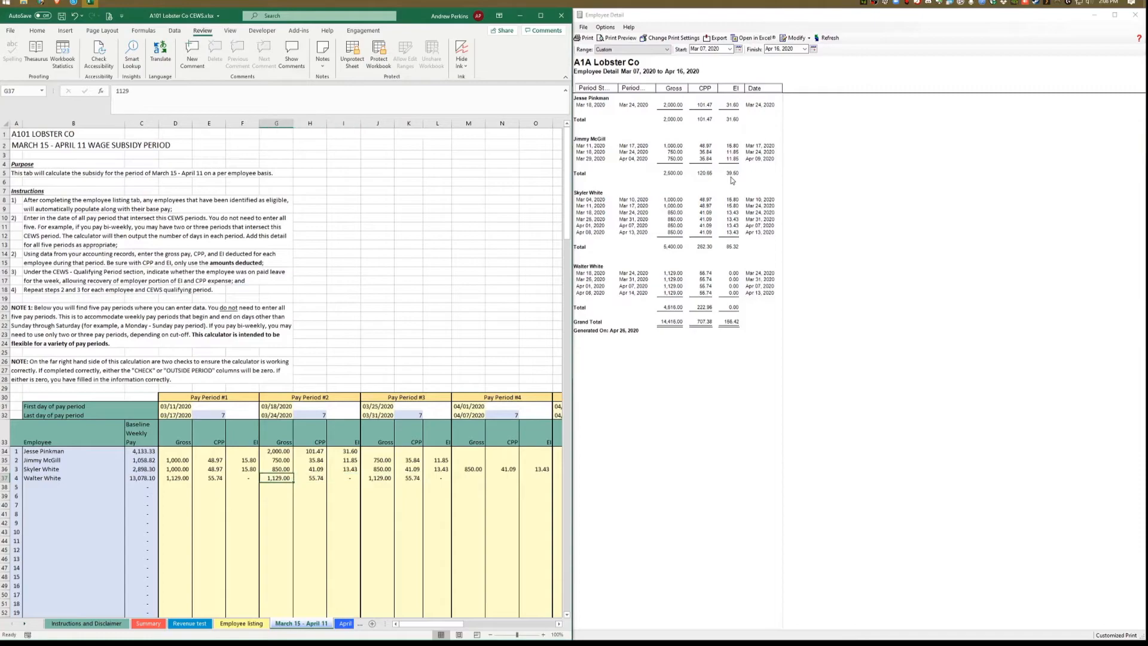
key("Left")
key("Left")
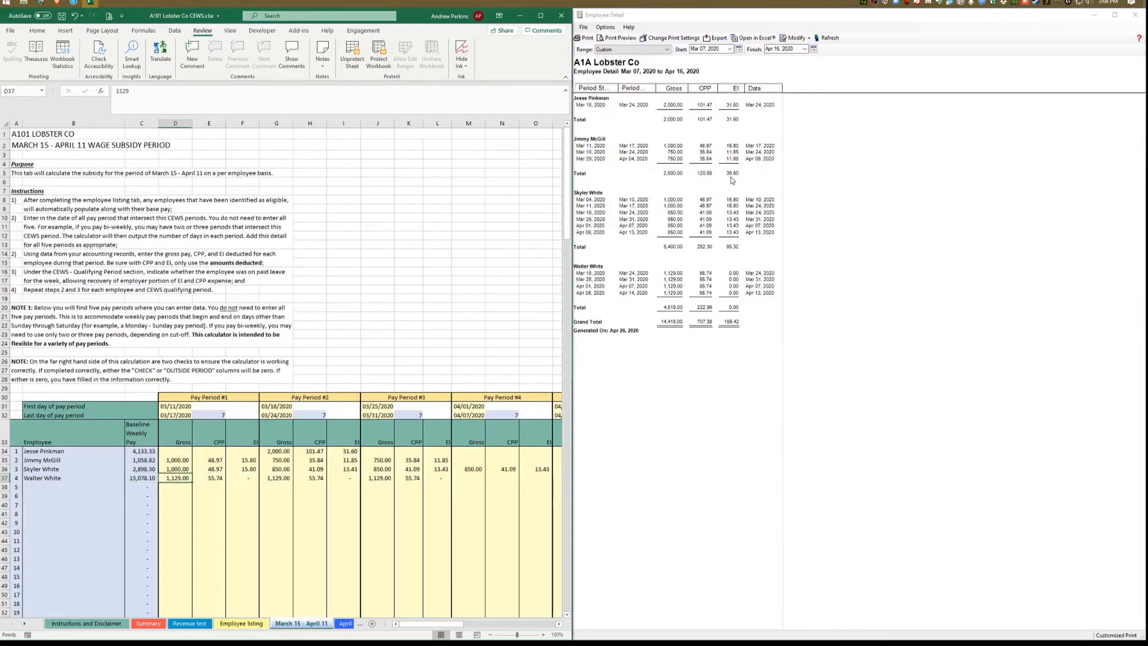
key("shift+Right")
key("shift+Right")
key("Right")
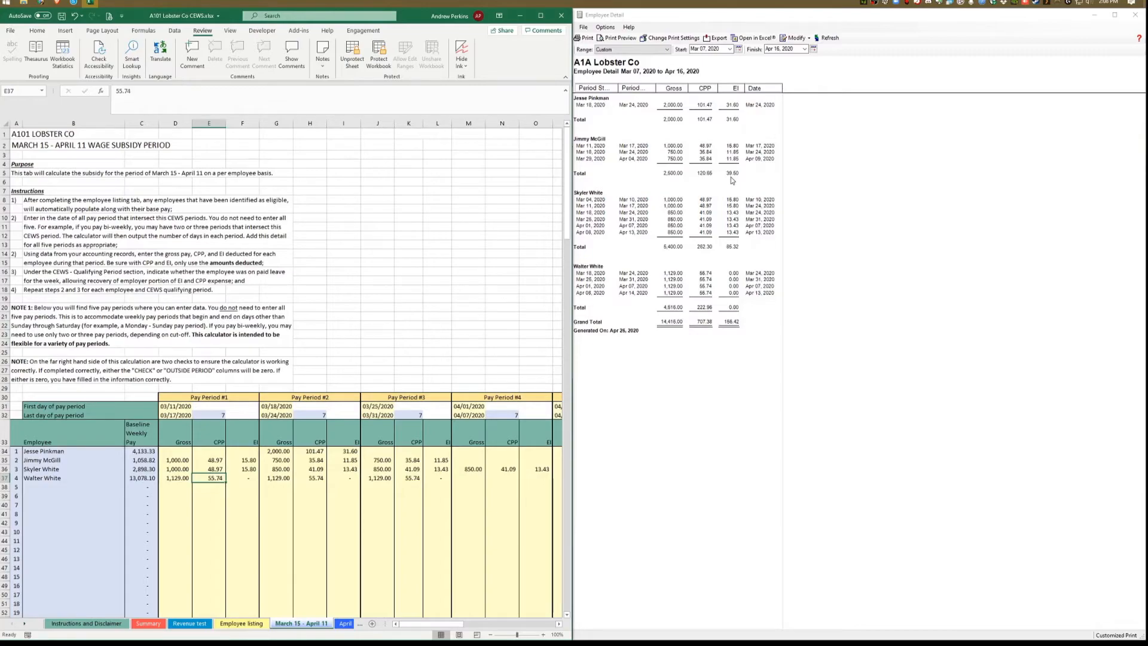
key("Left")
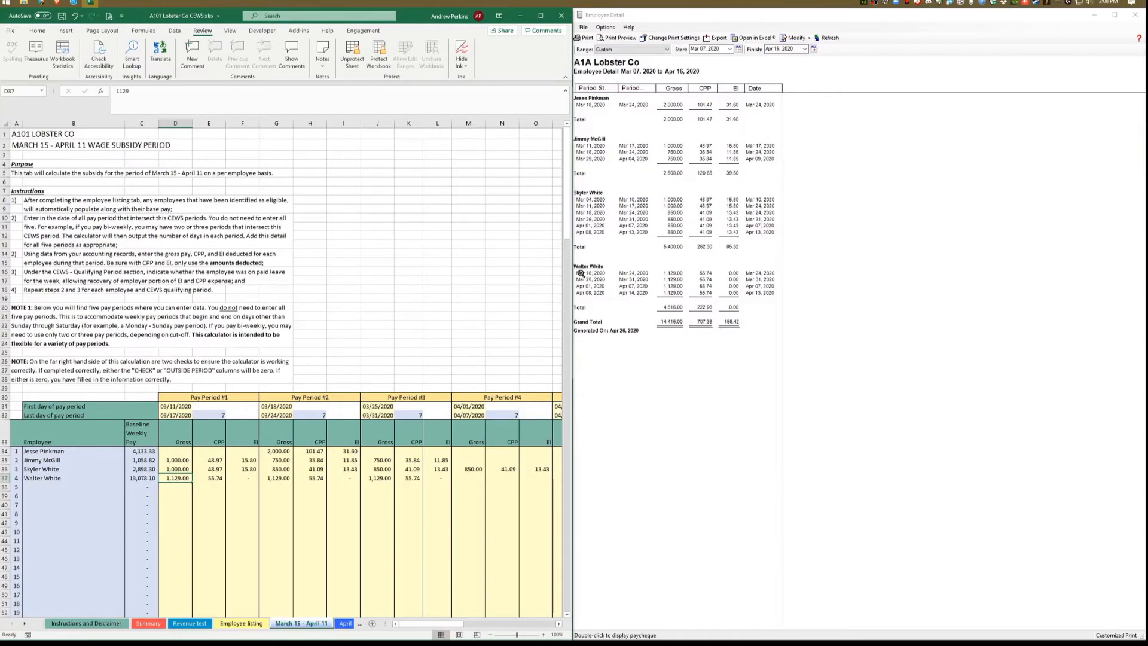
key("shift+Right")
key("shift+Right")
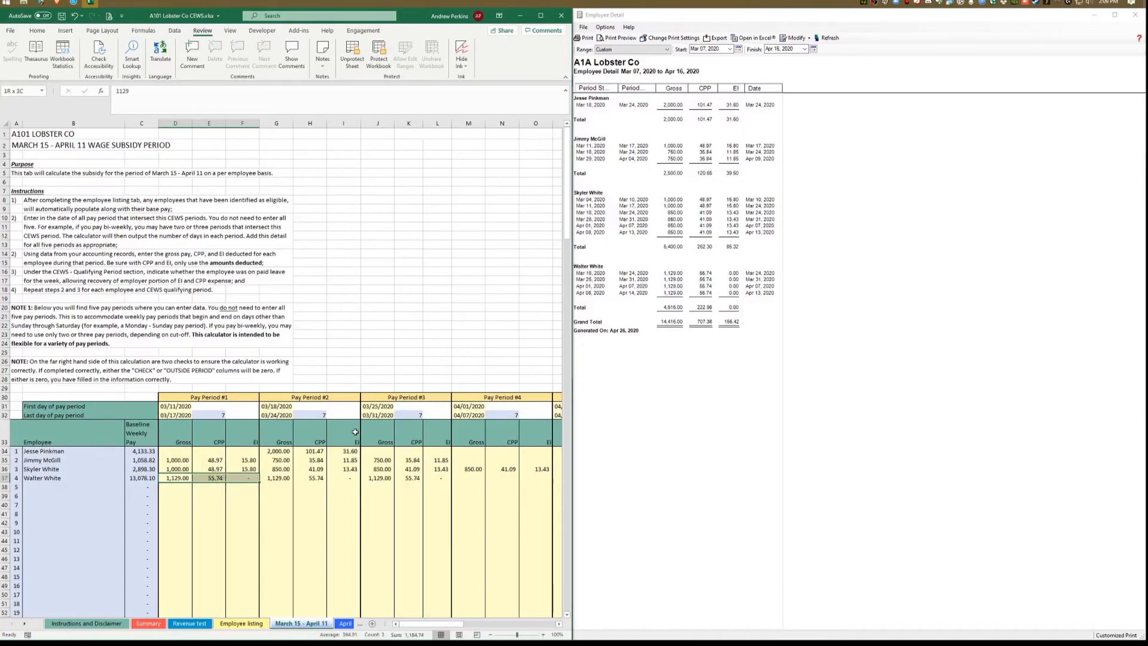
key("Delete")
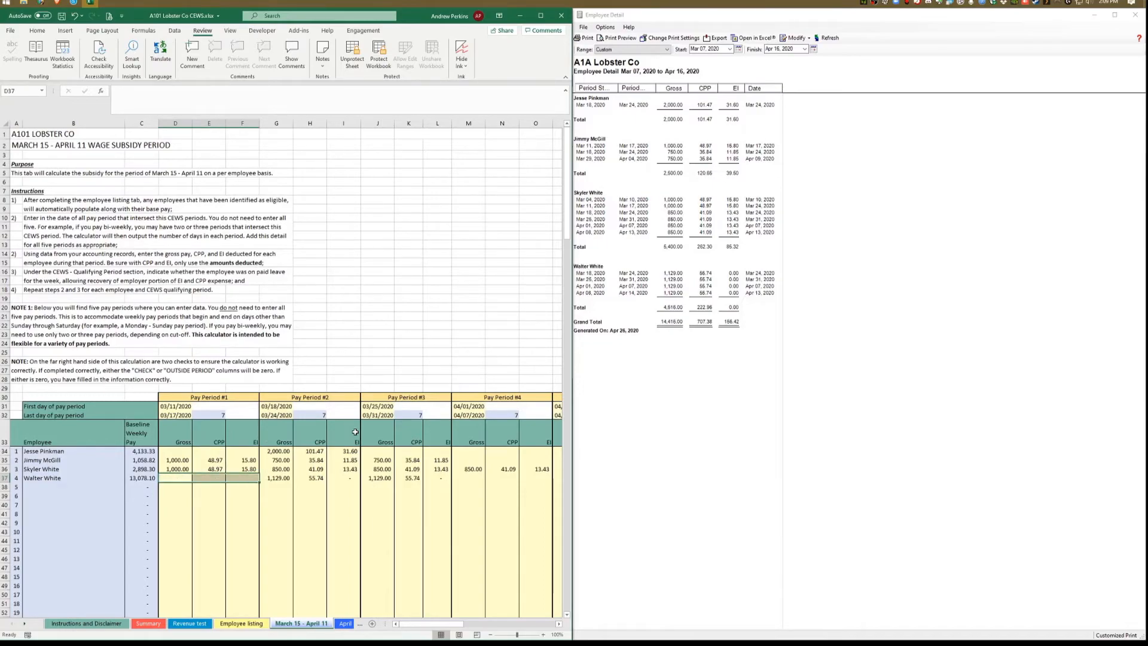
- Enter employee 4's Pay Period #4 amounts in row 37: gross 1129, CPP 55.74 and EI 0
key("ctrl+Right")
key("Right")
key("Right")
key("Right")
key("Right")
key("Right")
key("Right")
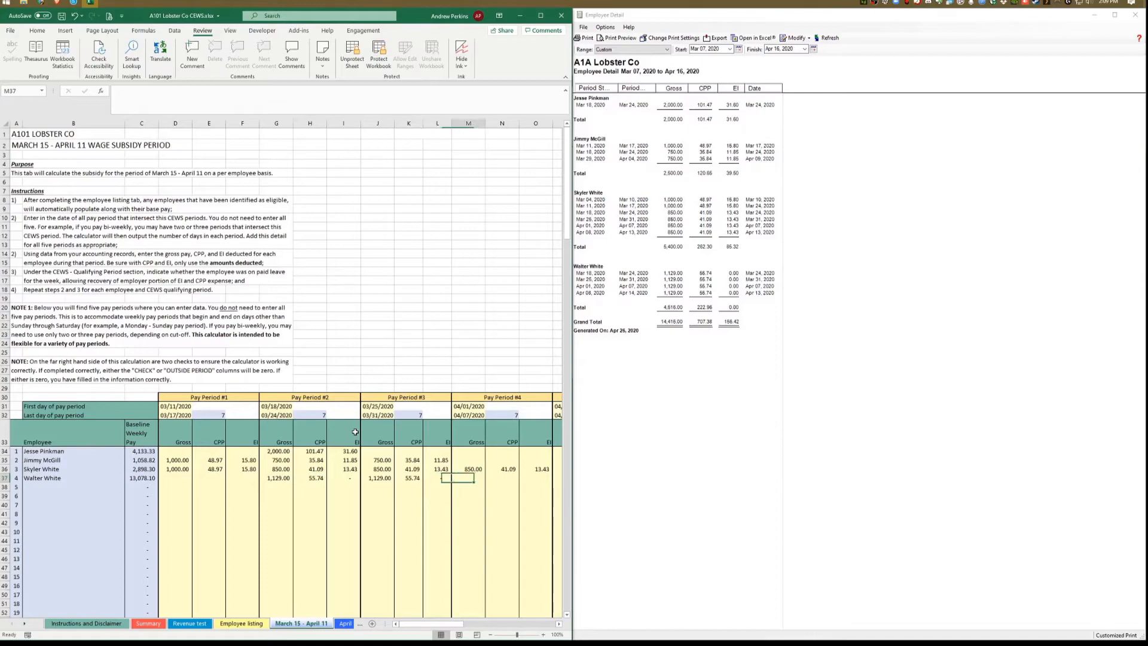
type("1129")
key("Tab")
type("55.74")
key("Tab")
type("0")
key("Tab")
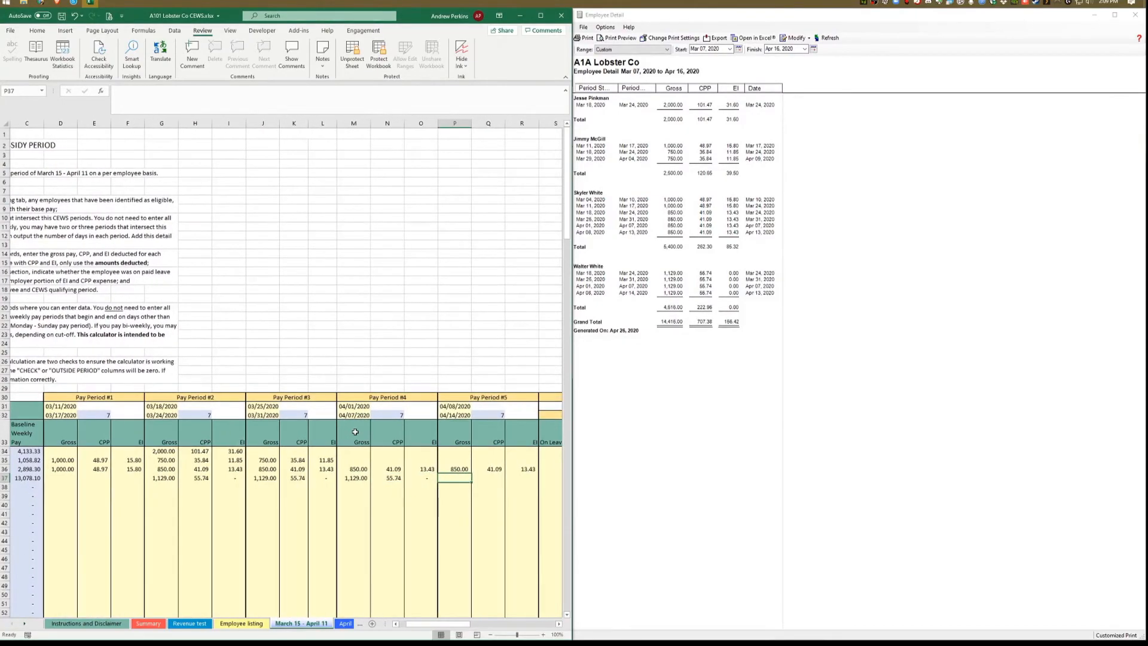
- Enter employee 4's Pay Period #5 amounts in row 37: gross 1129, CPP 55.74 and EI 0
type("1129")
key("Tab")
type("55")
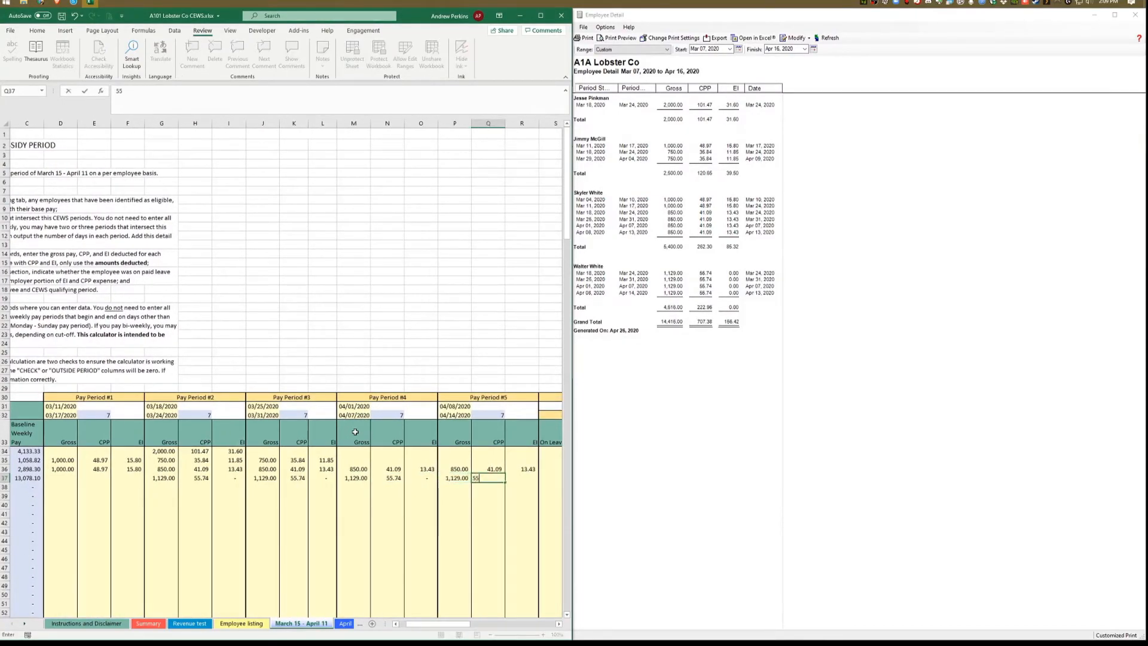
type(".74")
key("Tab")
type("0")
key("Return")
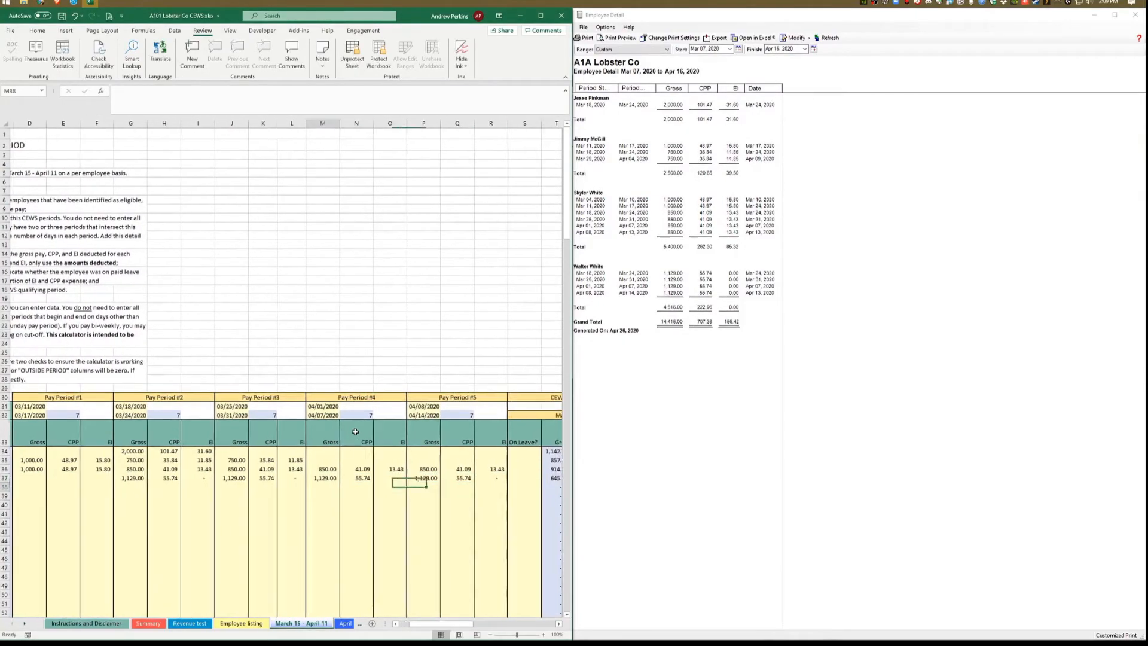
- Maximize the workbook window and review the calculated subsidies, the pay outside the qualifying period and the check columns
left_click(540, 15)
key("Left")
key("Left")
key("Left")
key("Left")
key("Home")
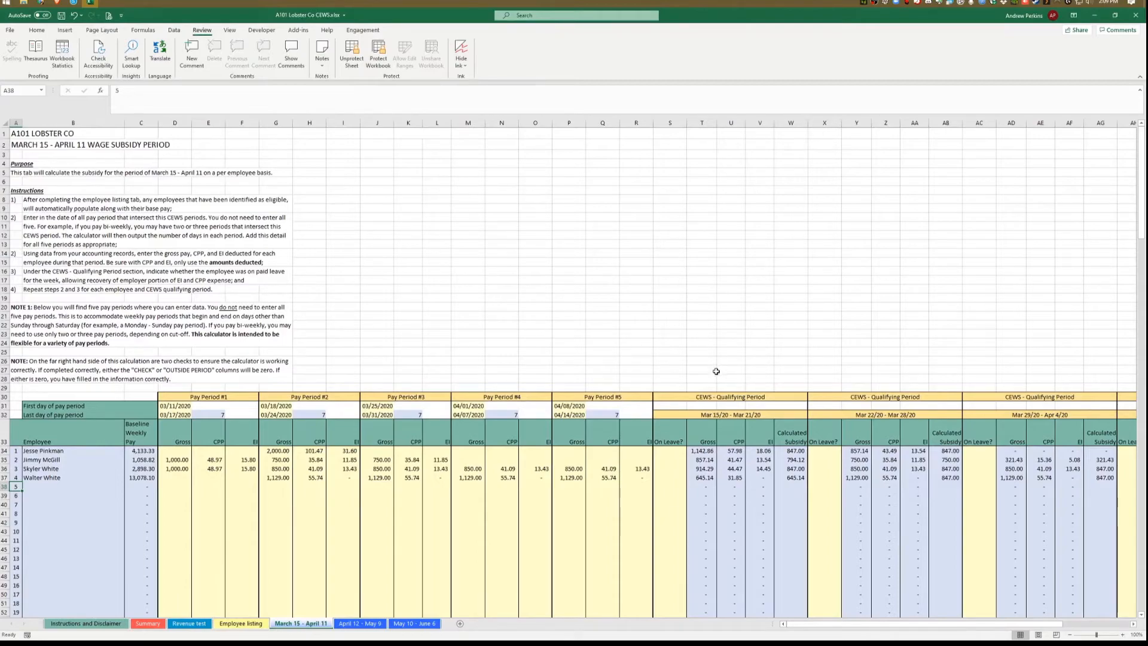
left_click_drag(819, 624, 870, 624)
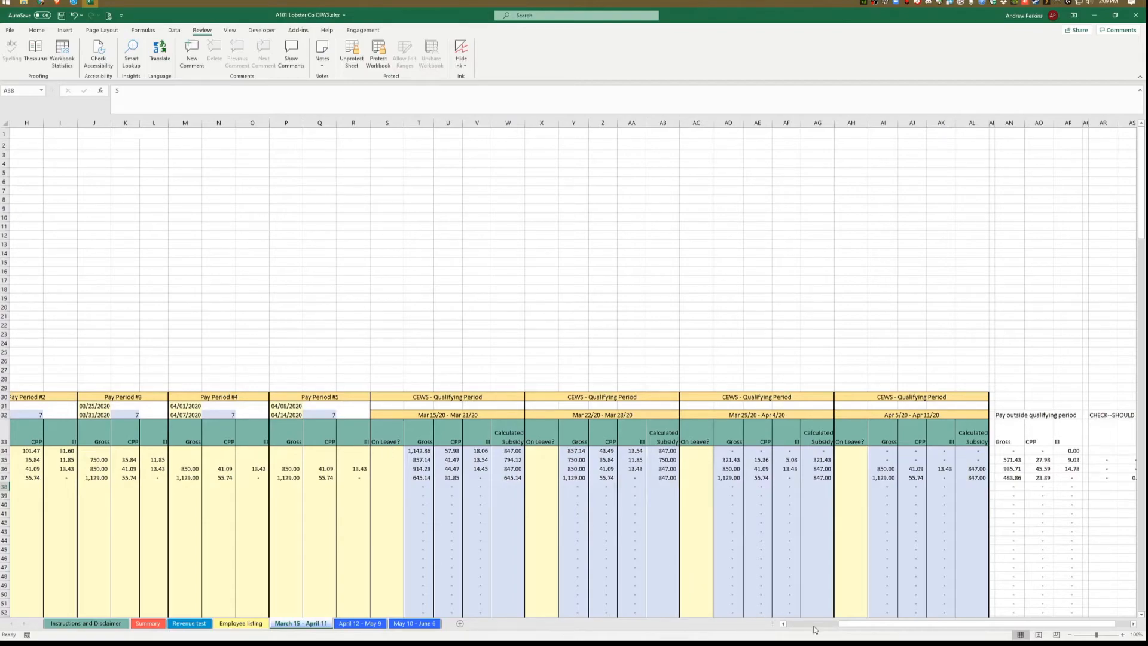
left_click_drag(867, 625, 822, 627)
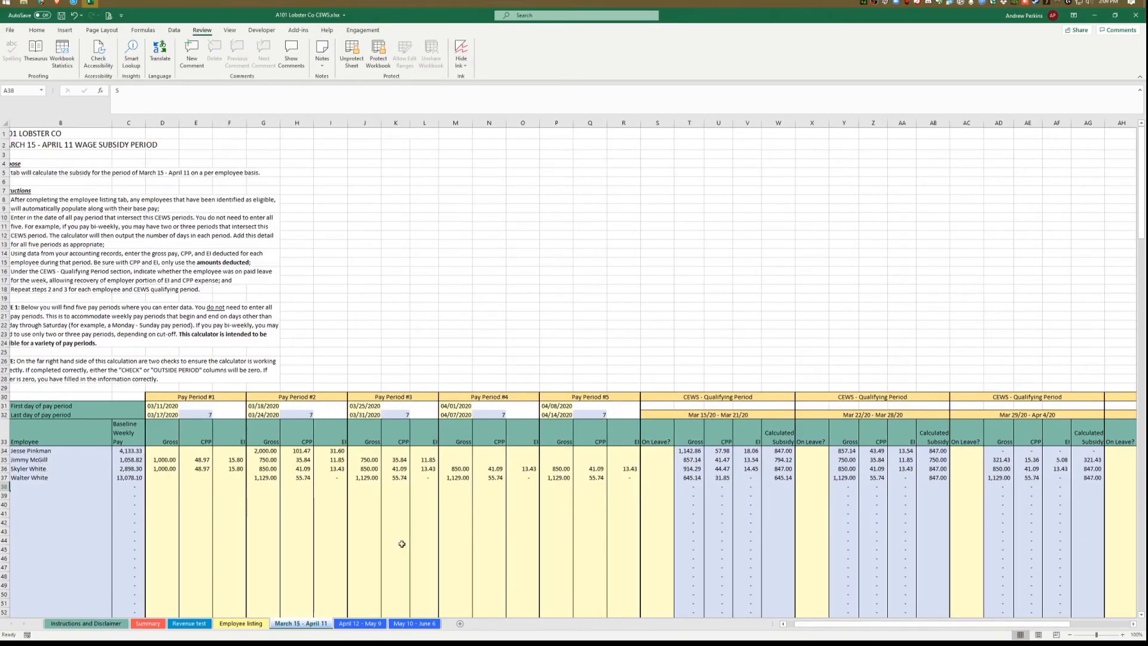
left_click_drag(813, 626, 873, 626)
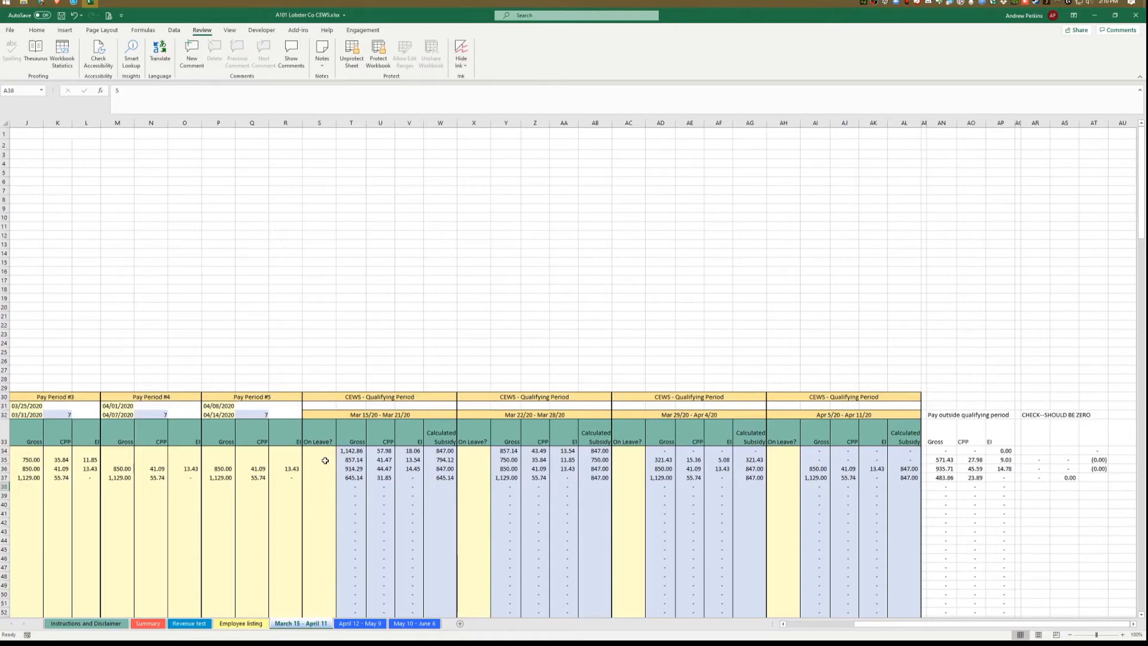
left_click_drag(910, 624, 850, 624)
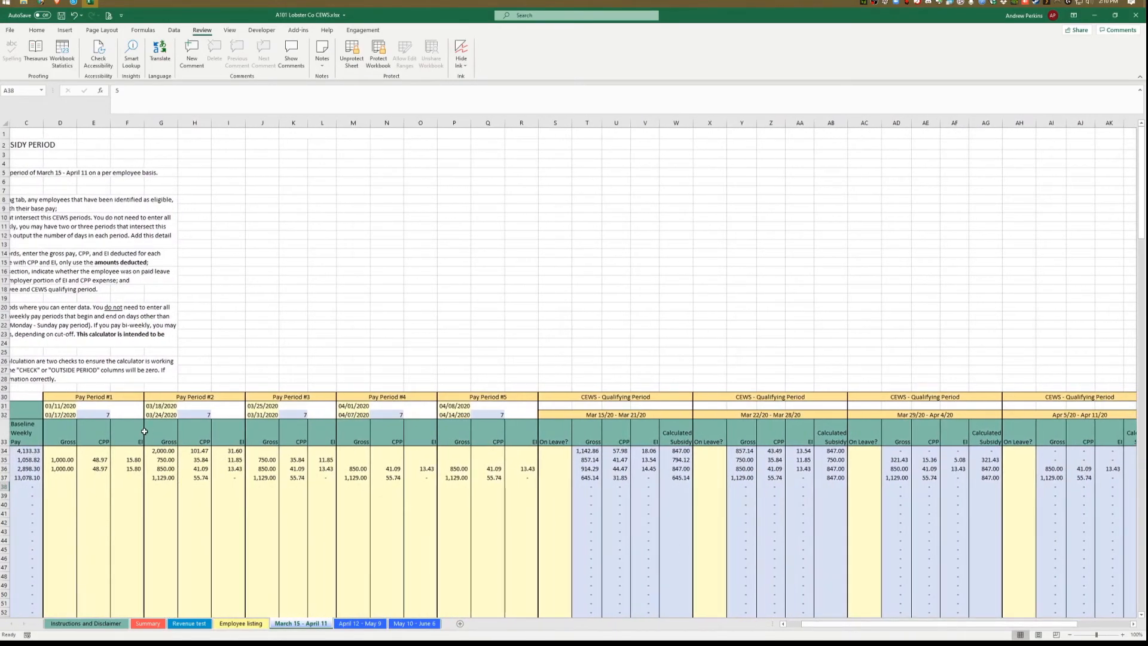
- Set employee 1's On Leave? answer in row 34 to No for Mar 15-21 and Mar 22-28
left_click(556, 468)
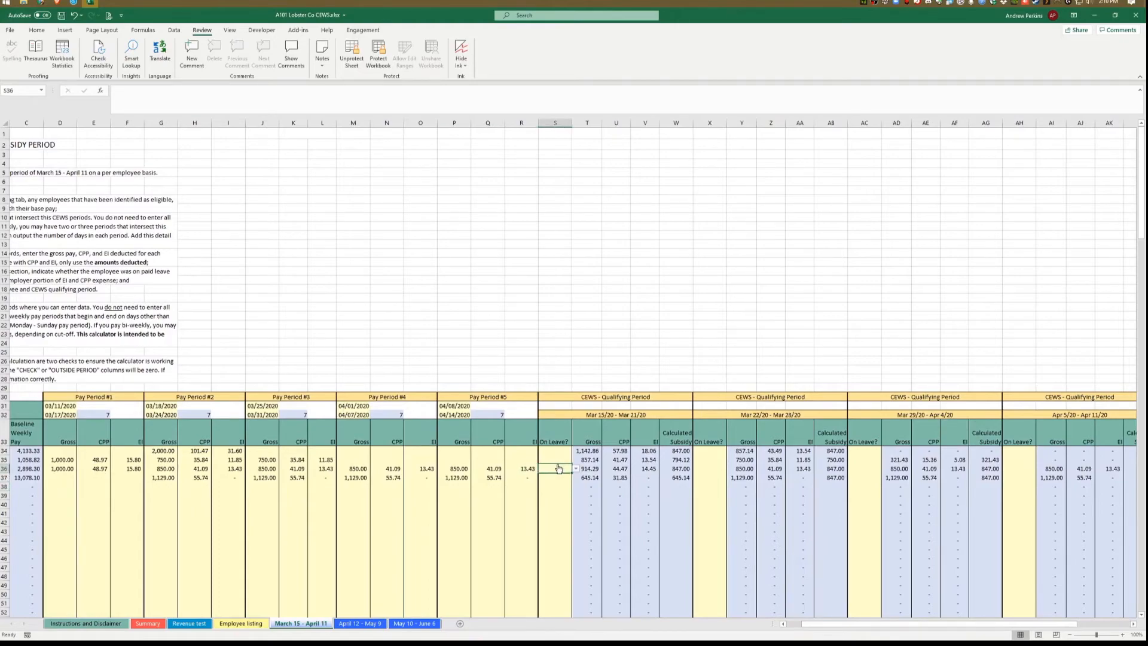
left_click(558, 460)
left_click(568, 452)
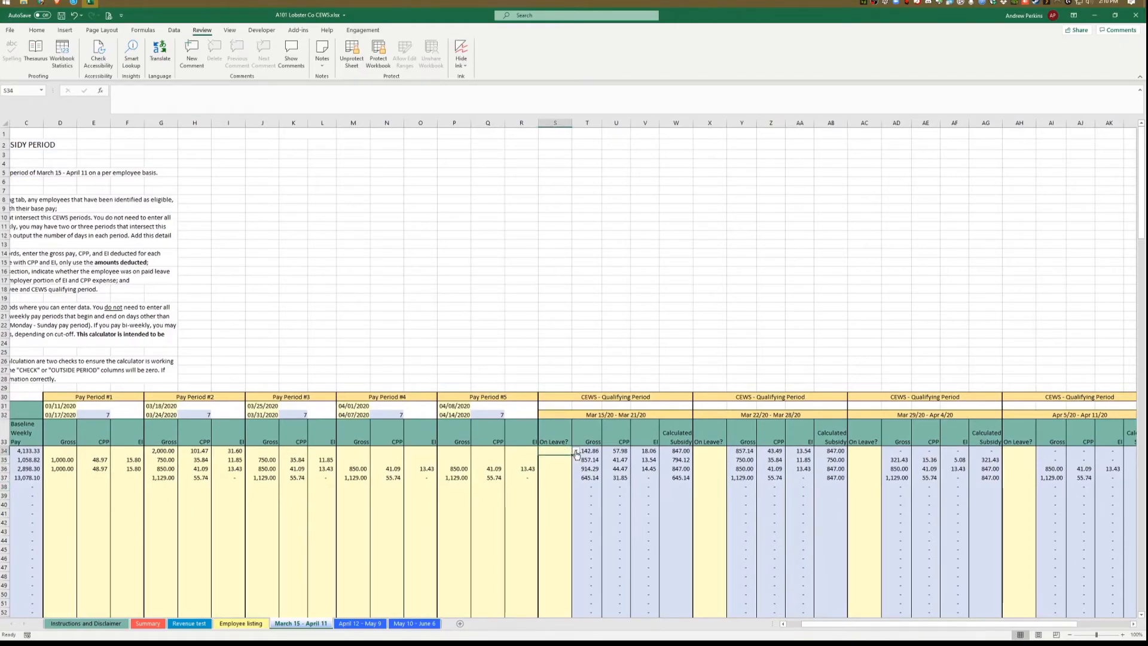
left_click(712, 451)
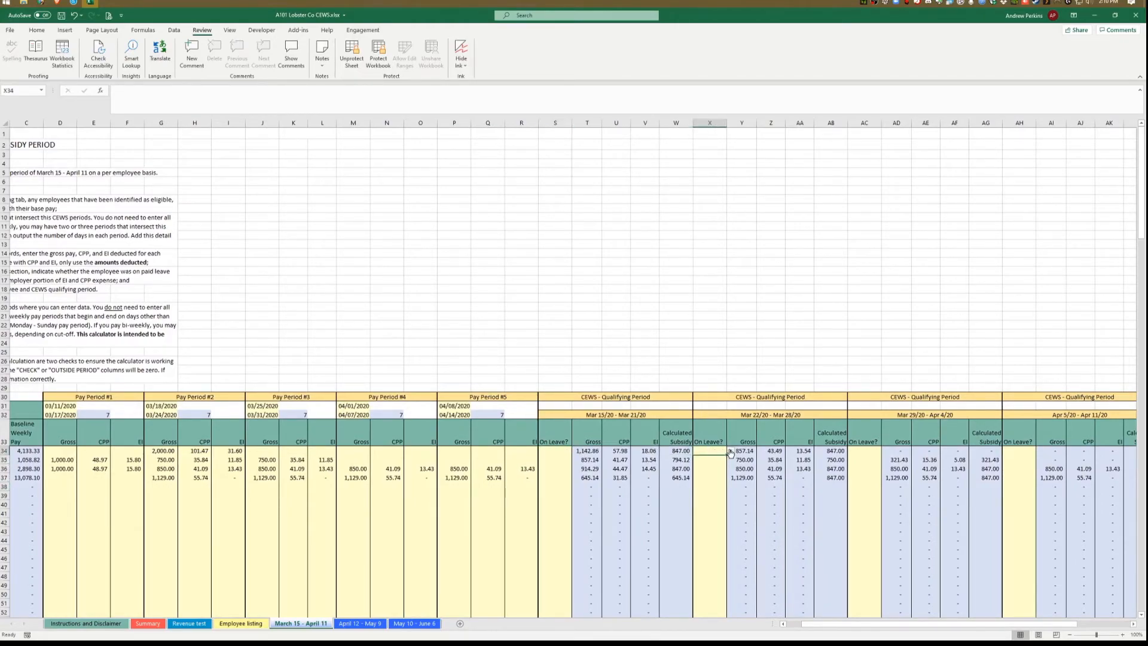
left_click(565, 451)
left_click(575, 450)
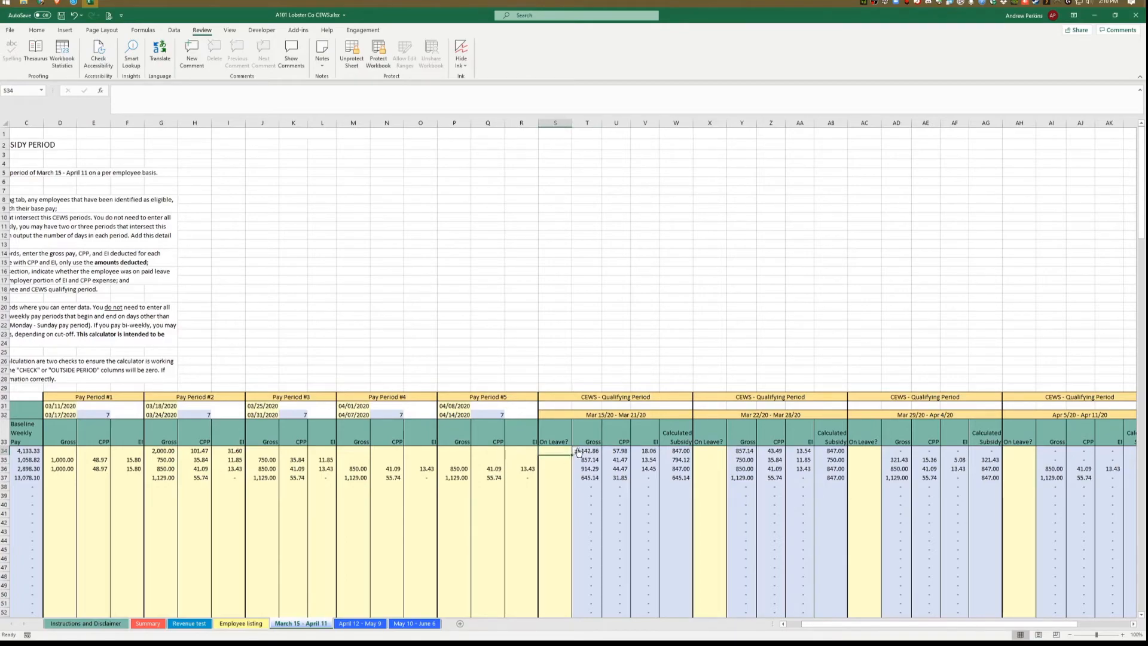
left_click(566, 465)
left_click(705, 451)
left_click(730, 450)
left_click(698, 464)
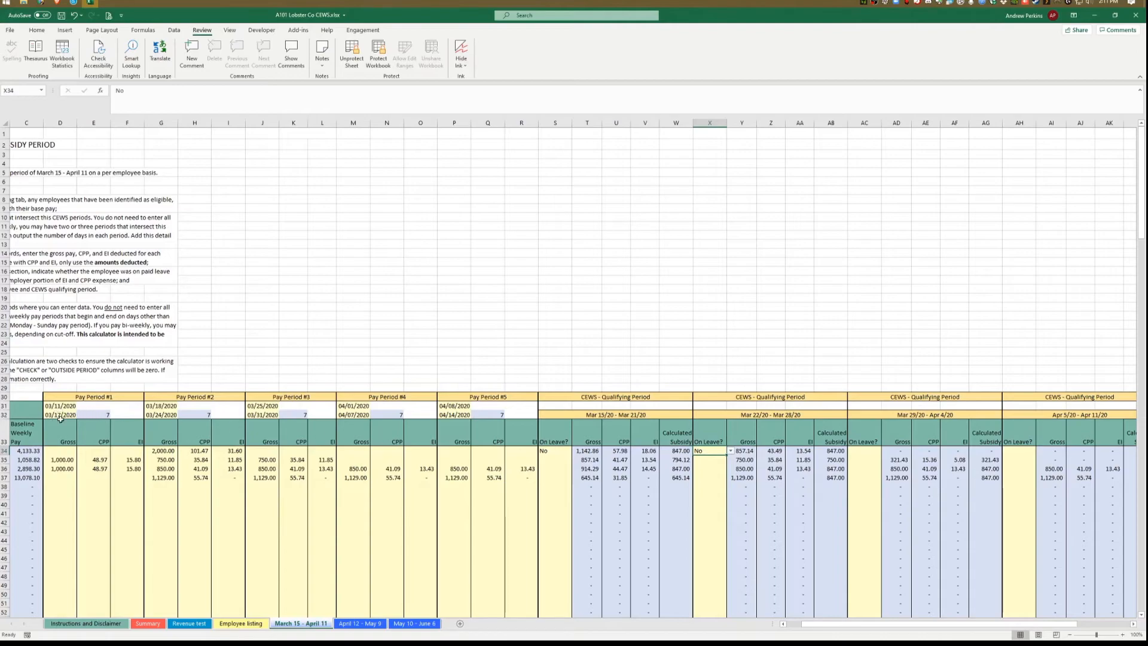
- Set employee 2's On Leave? answers in row 35 to No for Mar 15-21 and Yes for Mar 22-28 and Mar 29-Apr 4
left_click(552, 463)
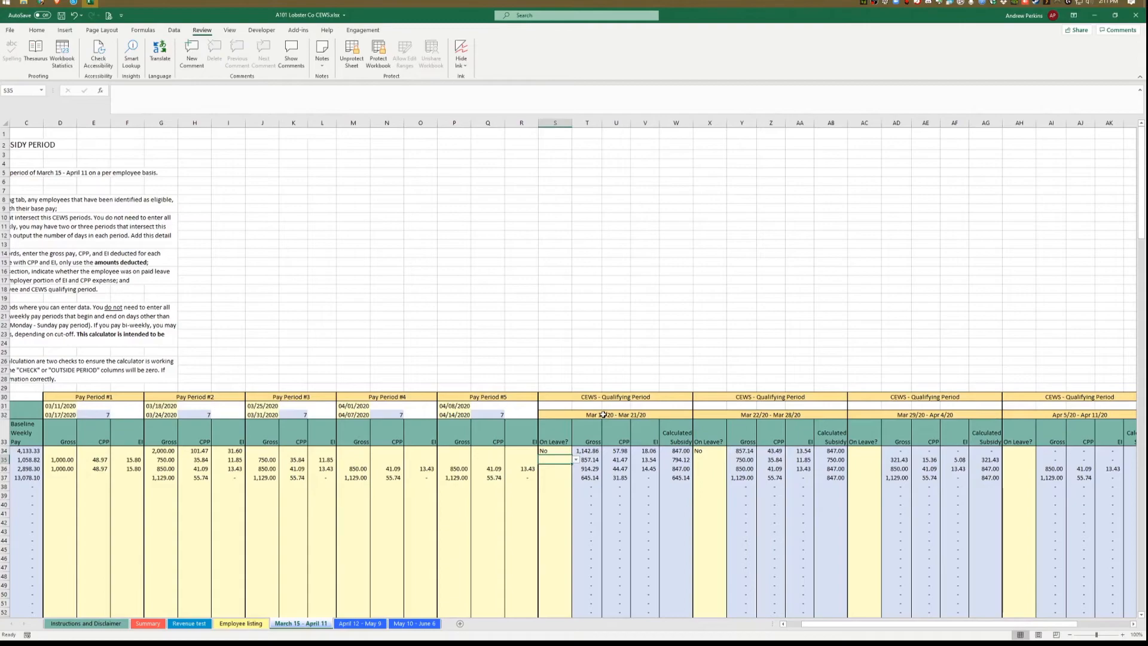
left_click(576, 460)
left_click(562, 473)
left_click(709, 461)
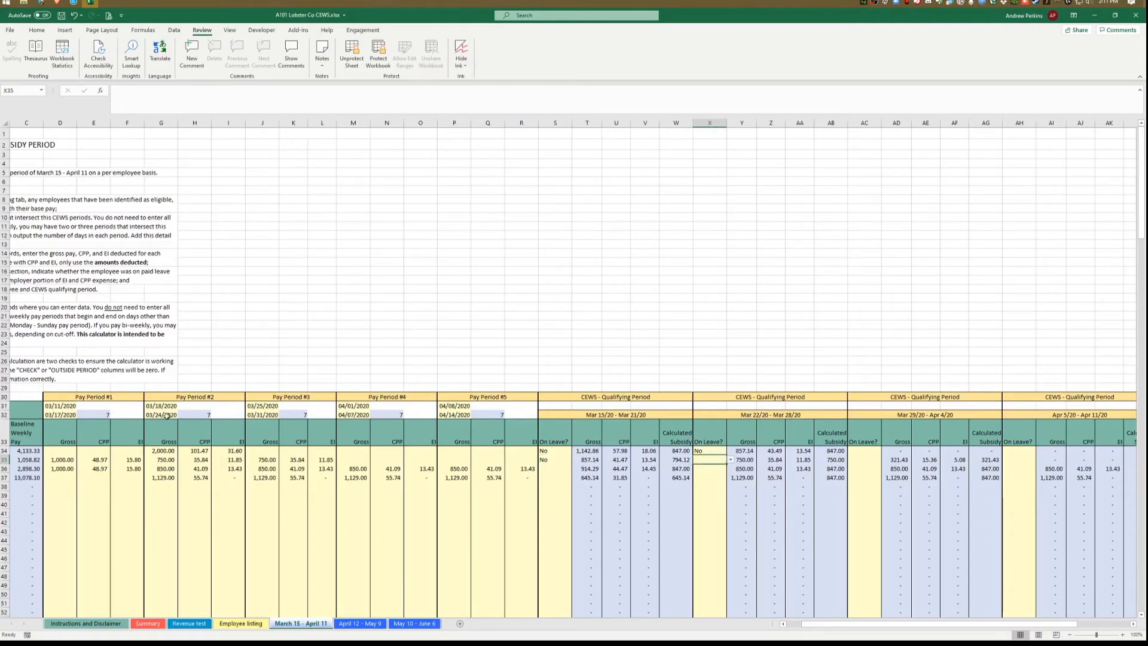
left_click(731, 459)
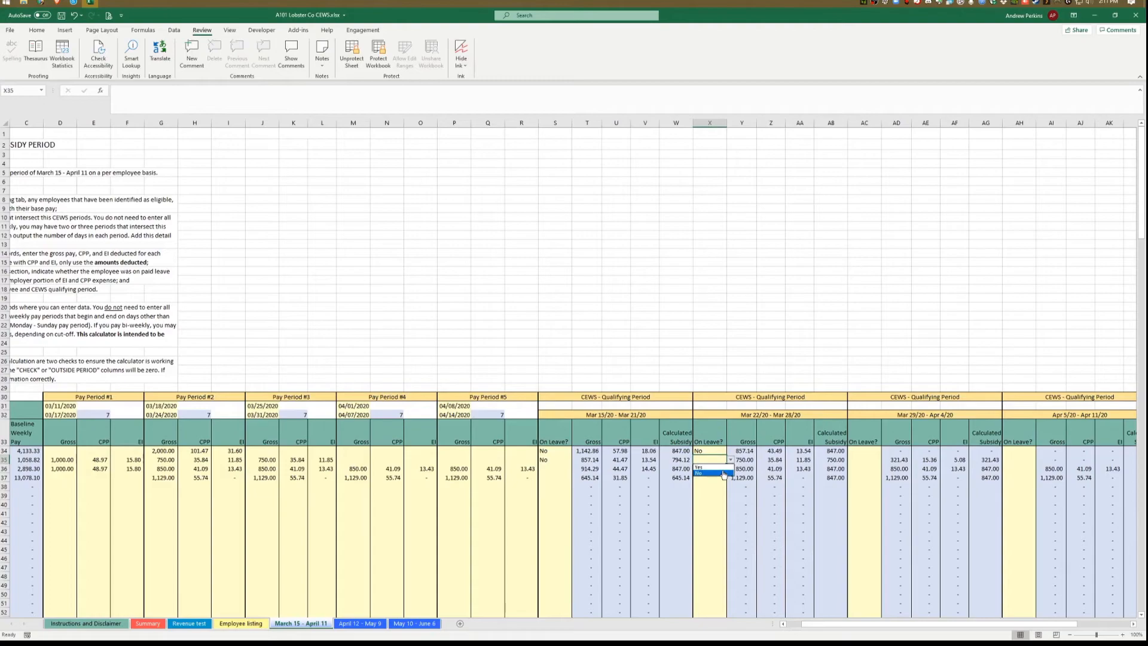
left_click(709, 468)
left_click(879, 461)
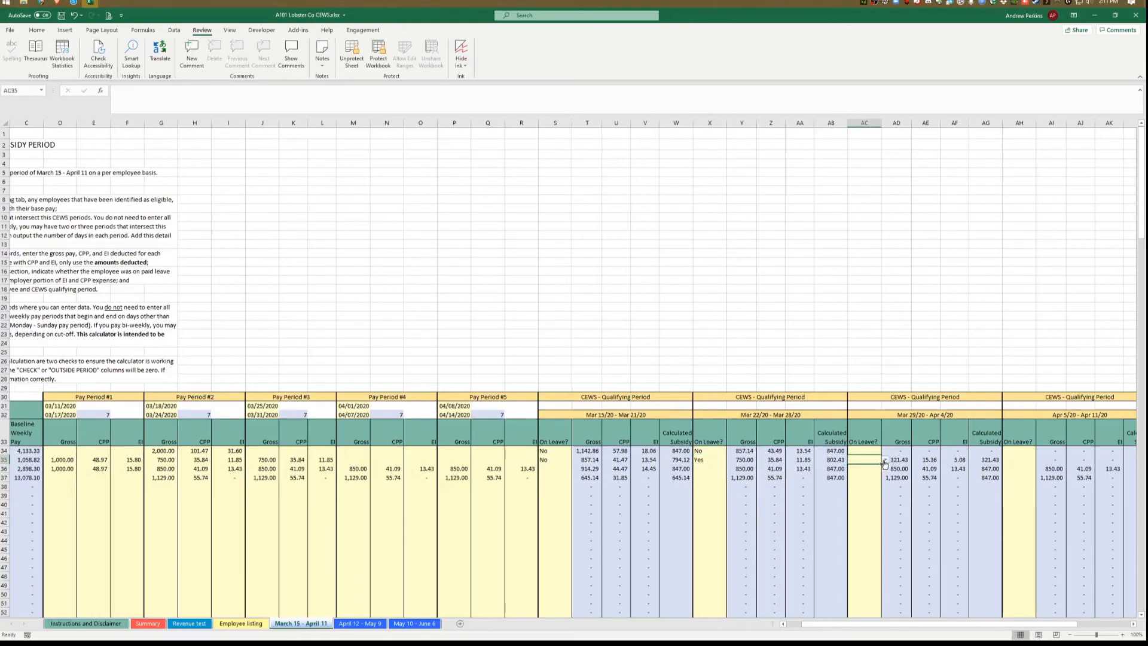
left_click(886, 459)
left_click(864, 467)
left_click(885, 460)
left_click(863, 476)
left_click(885, 459)
left_click(863, 467)
- Set employee 3's On Leave? answers in row 36 to No for Mar 15-21 and Yes for the three remaining qualifying weeks
left_click(547, 470)
left_click(576, 470)
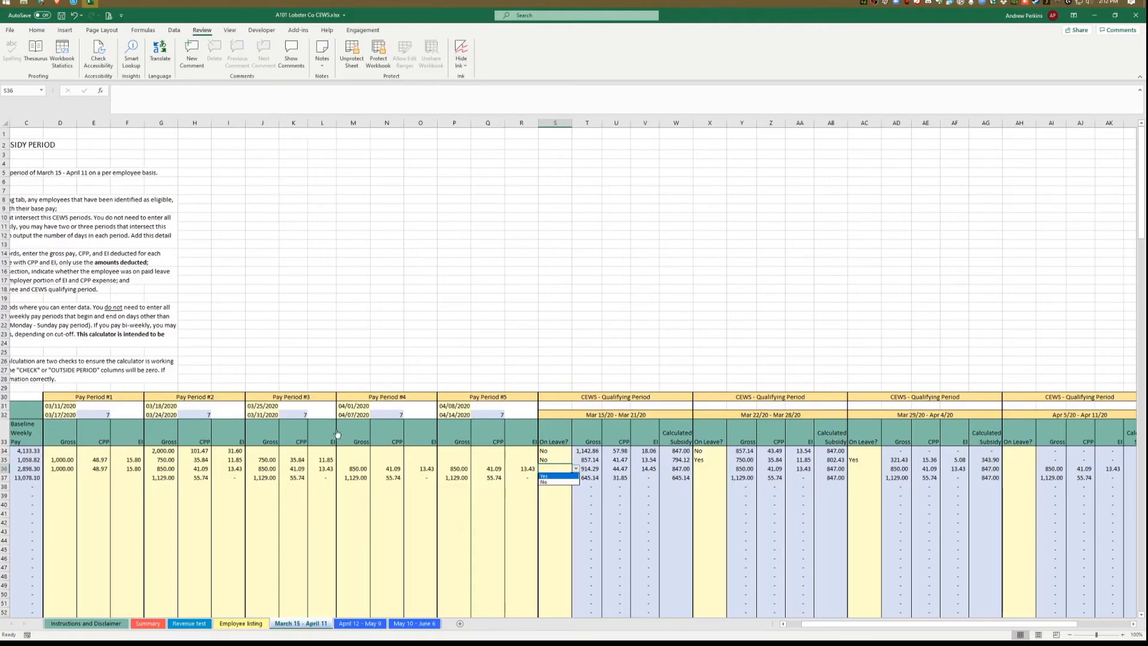
left_click(565, 482)
left_click(718, 468)
left_click(730, 468)
left_click(708, 477)
left_click(874, 469)
left_click(884, 470)
left_click(863, 477)
left_click(1020, 469)
left_click(1039, 469)
left_click(1016, 477)
- Set employee 4's On Leave? answers in row 37 to No for all four qualifying weeks
left_click(553, 477)
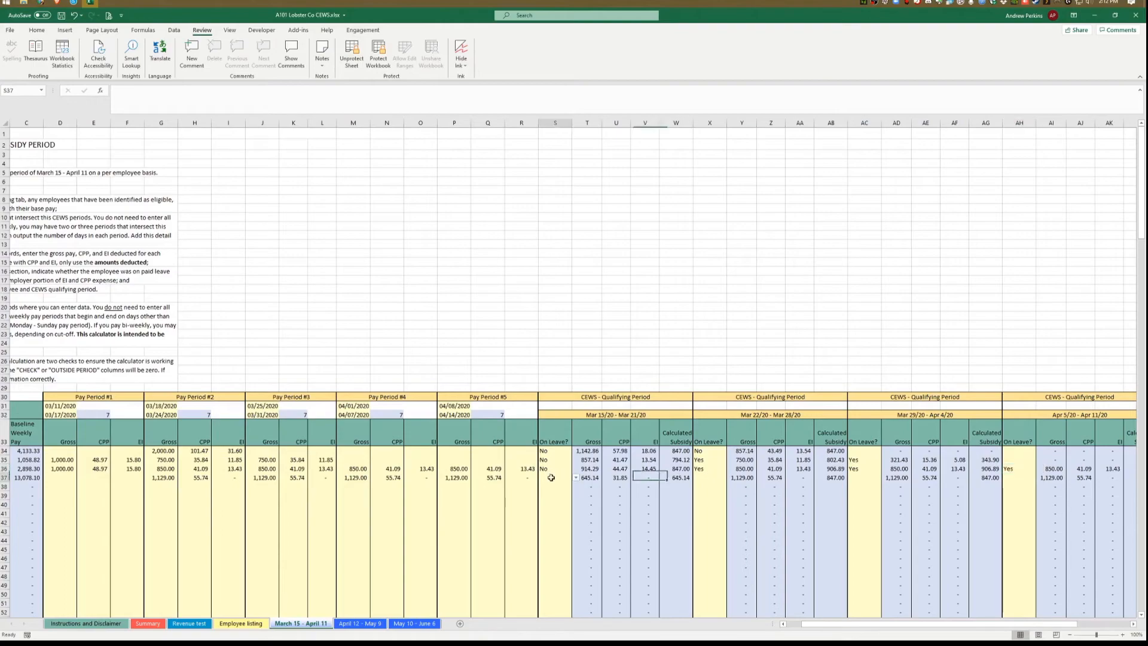
left_click(575, 477)
left_click(552, 493)
left_click(712, 478)
left_click(730, 477)
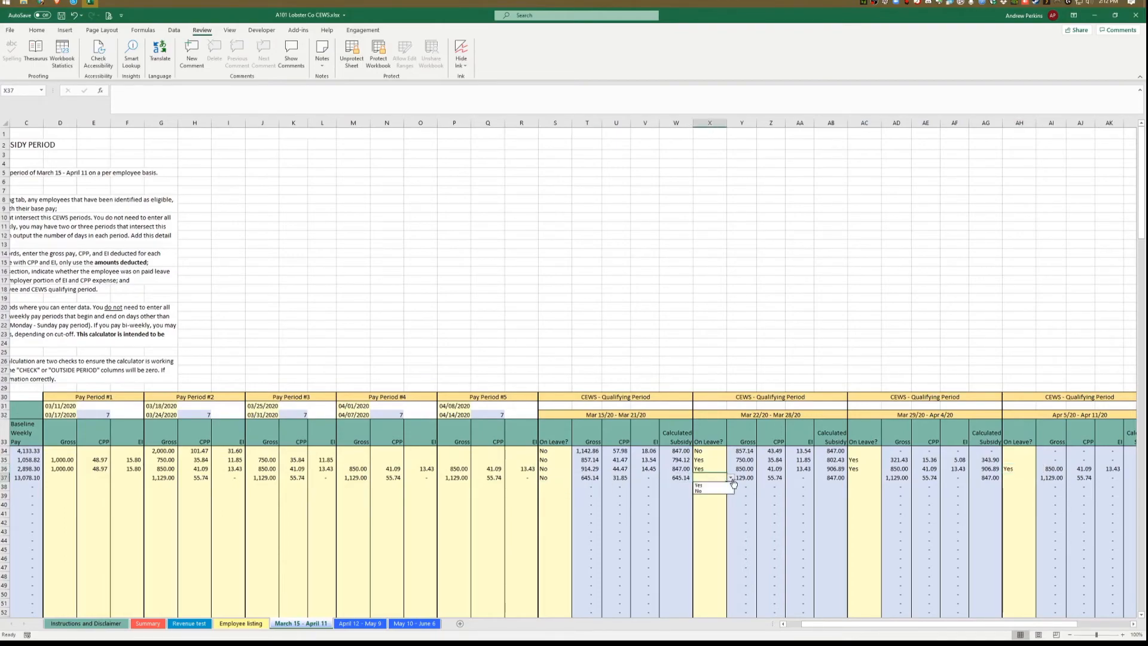
left_click(705, 493)
left_click(863, 478)
left_click(885, 477)
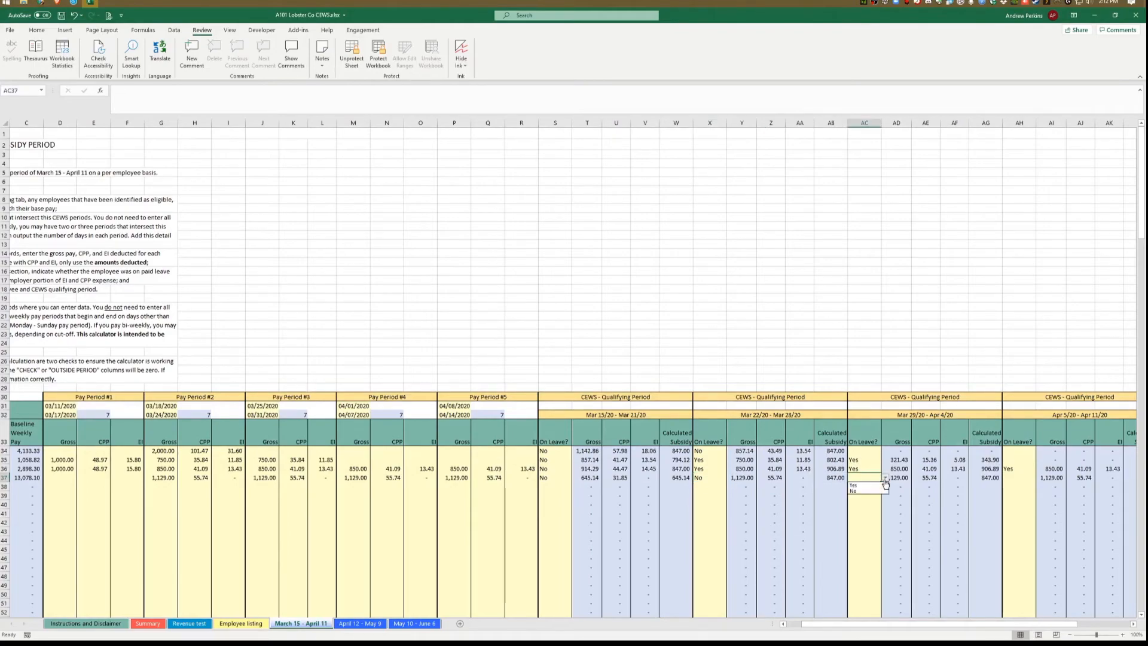
left_click(862, 492)
left_click(1016, 477)
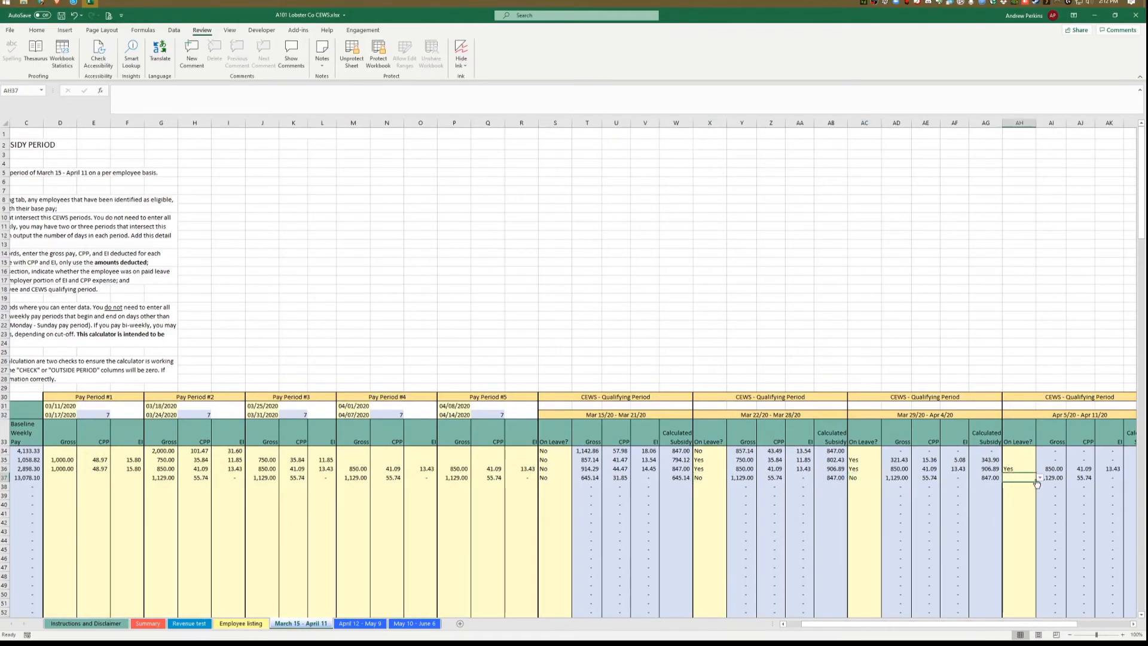
left_click(1040, 478)
left_click(1040, 489)
- Test employee 4's Mar 22-28 On Leave? answer with Yes and set it back to No
left_click(729, 479)
left_click(731, 479)
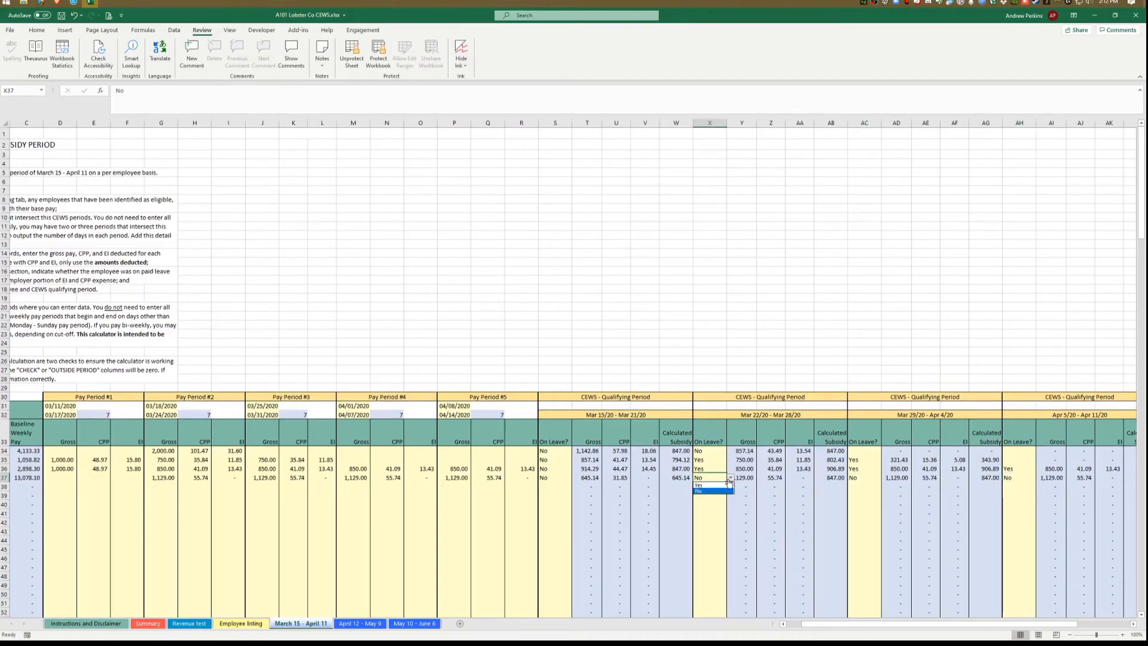
left_click(721, 485)
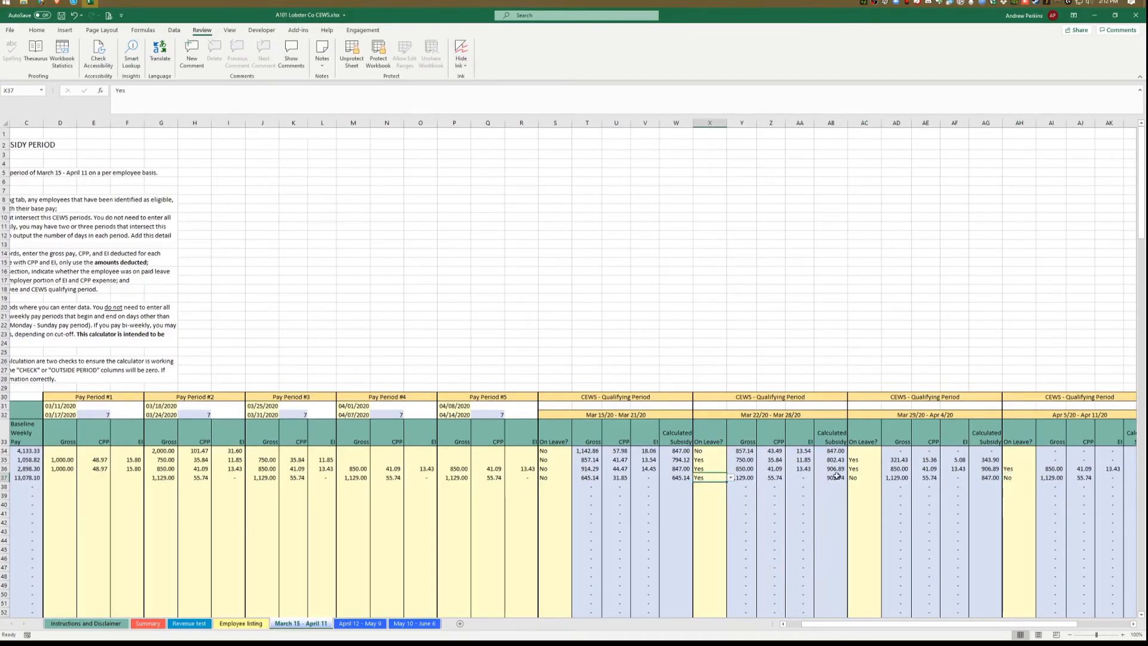
left_click(731, 478)
left_click(721, 491)
- Sum employee 4's gross pay across the four qualifying weeks and the pay outside the qualifying period in row 37
left_click_drag(801, 625, 847, 623)
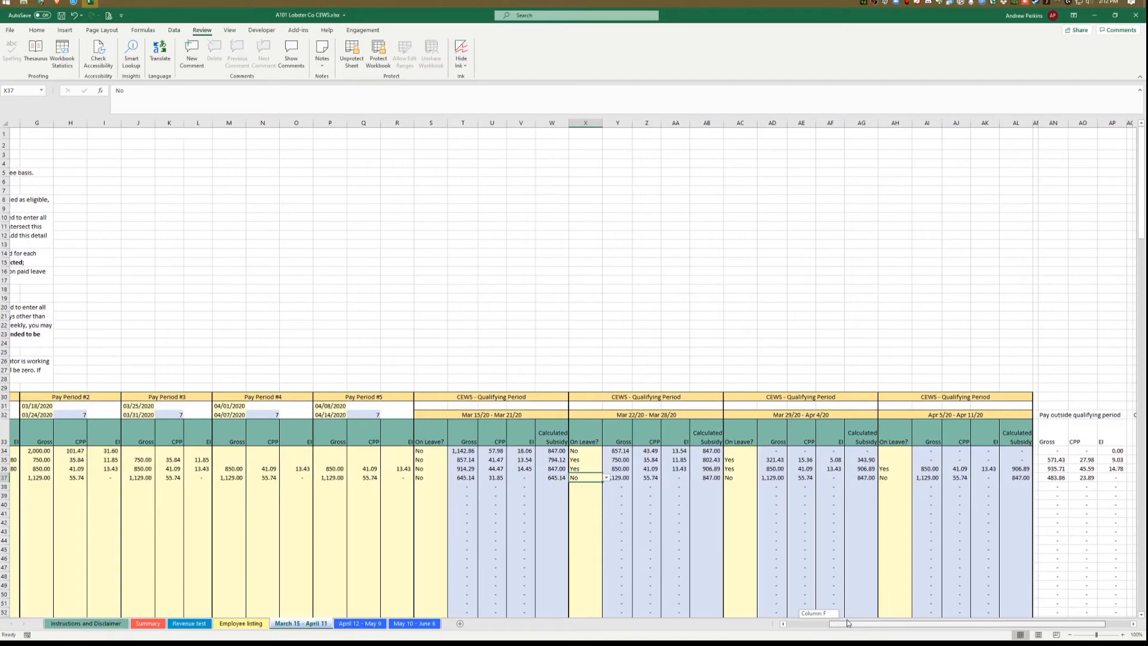
left_click_drag(847, 623, 903, 623)
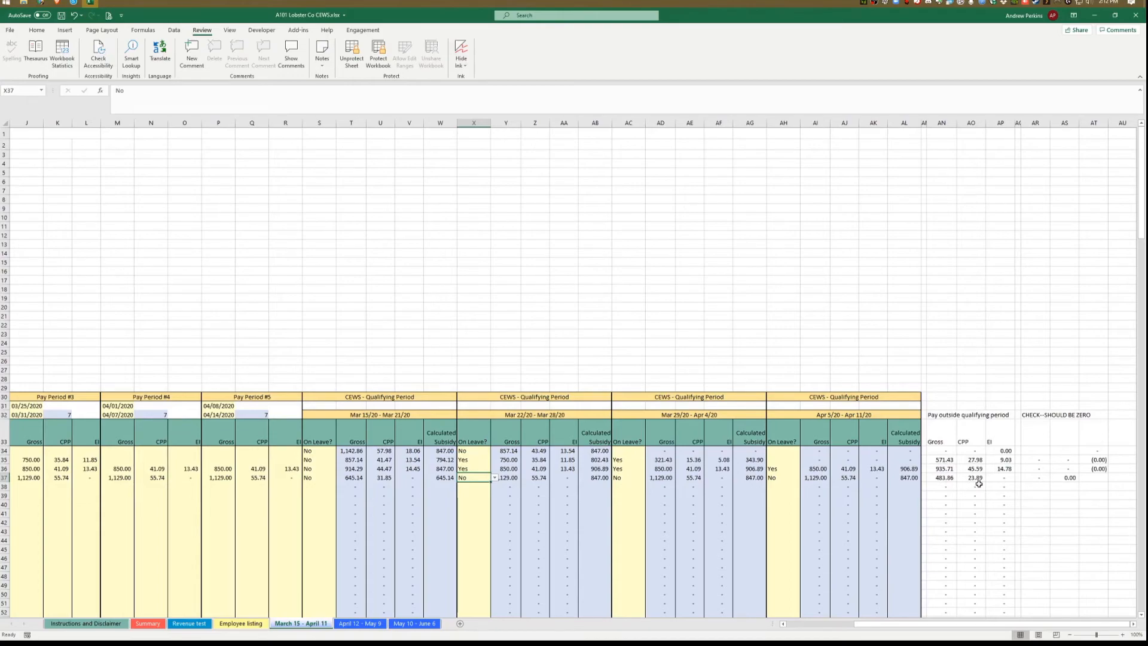
left_click(939, 478)
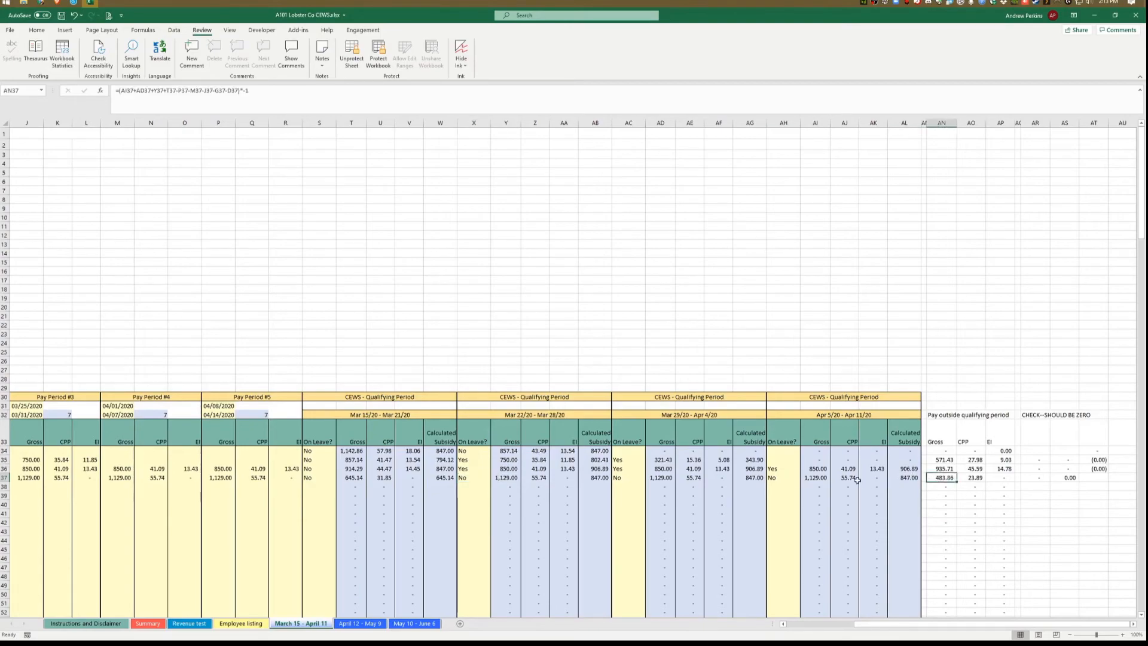
left_click(815, 477, "ctrl")
left_click(656, 476, "ctrl")
left_click(501, 476, "ctrl")
left_click(352, 477, "ctrl")
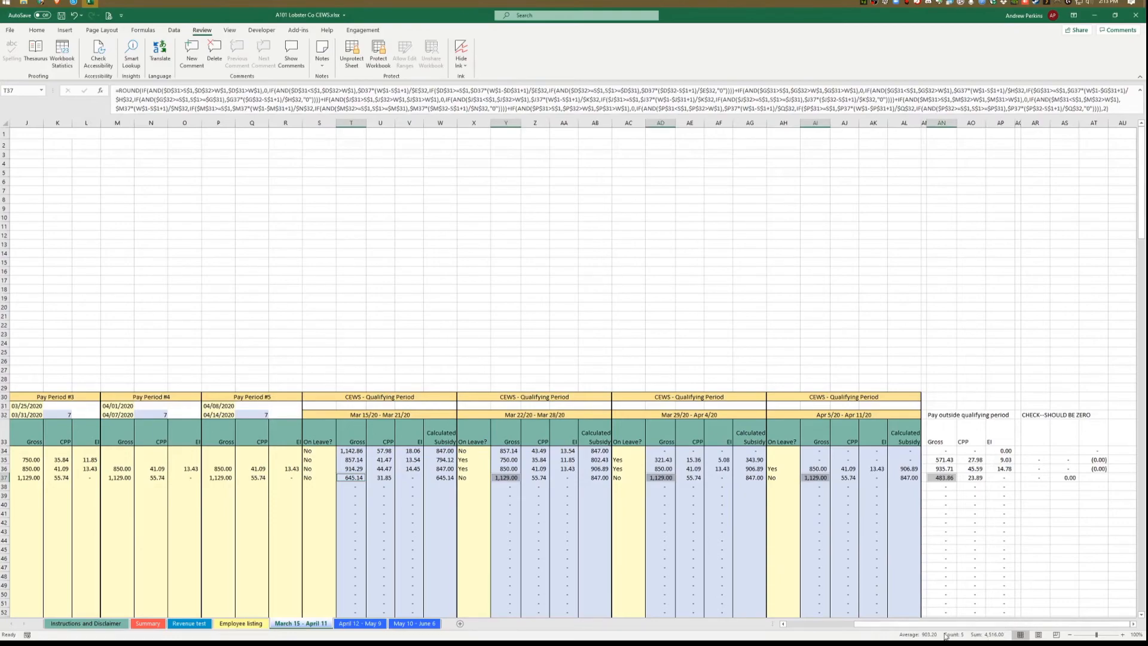
- Compare employee 4's gross pay total with the Employee Detail payroll report and return to the workbook
left_click(823, 624)
left_click(569, 477)
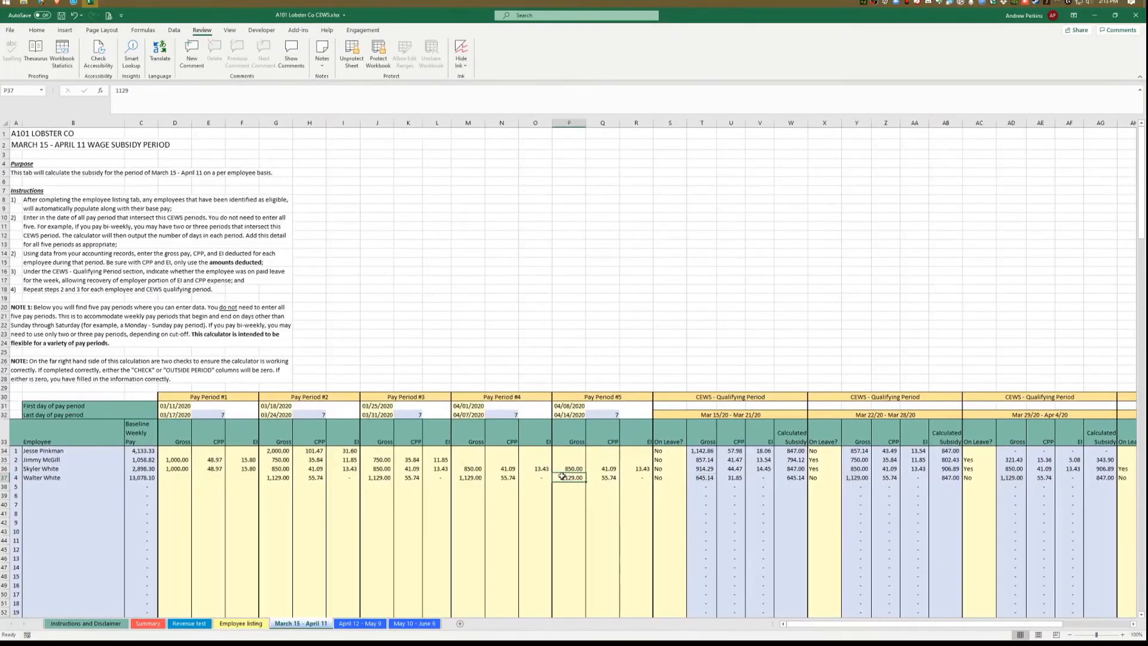
left_click(72, 2)
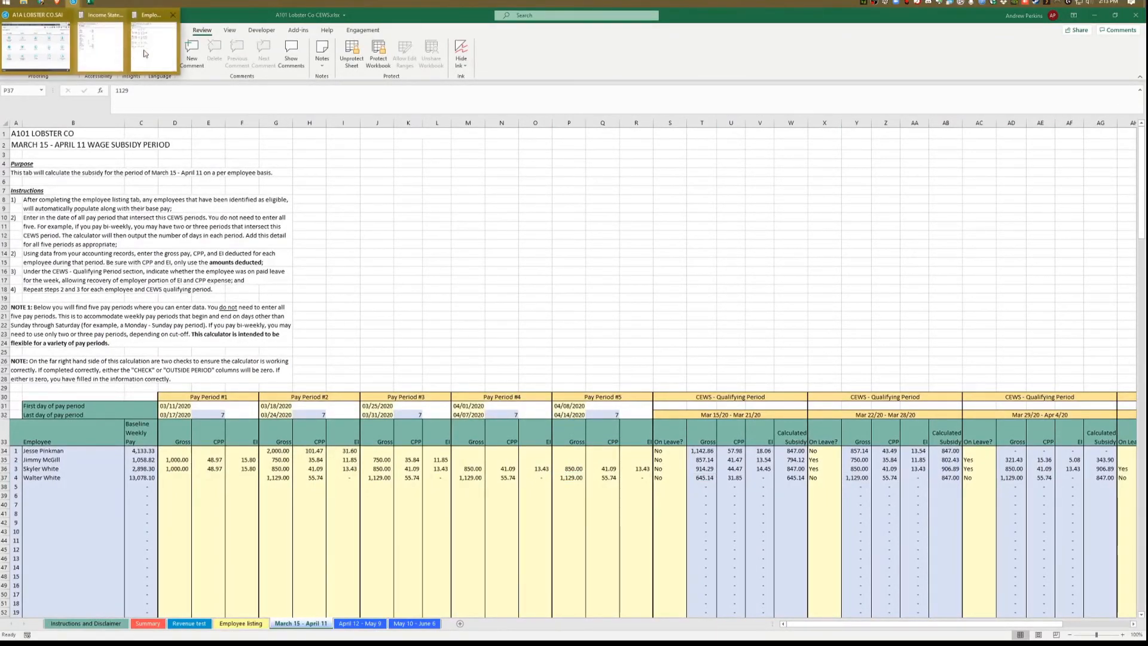
left_click(160, 57)
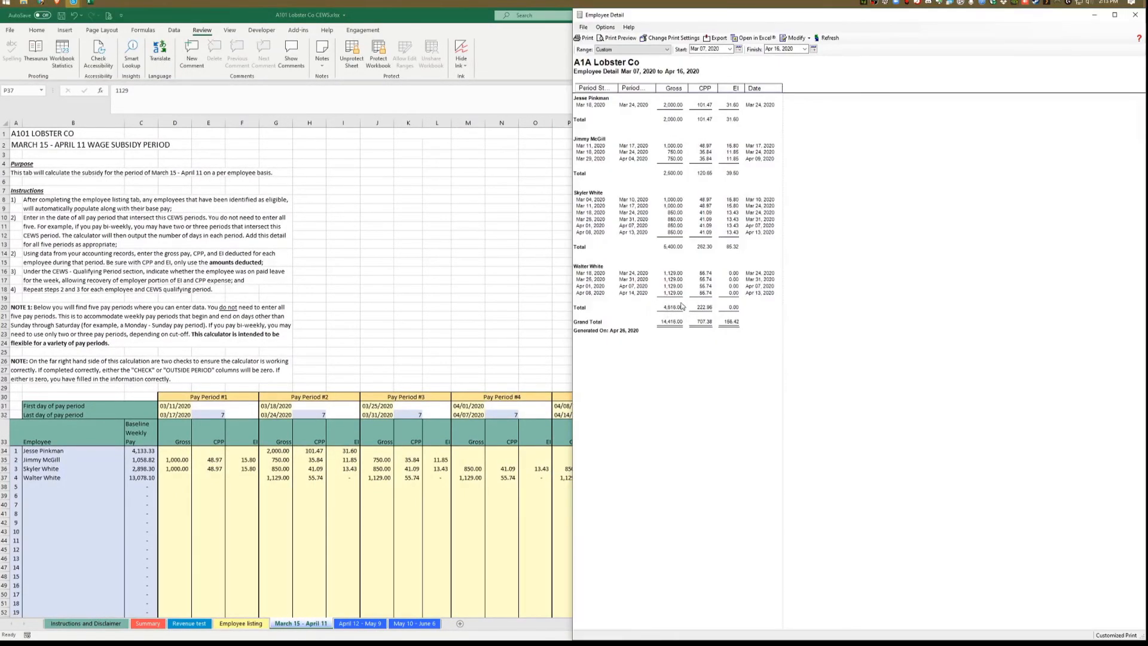
left_click(538, 334)
- Review the pay outside the qualifying period and the CHECK columns, and return to cell A1 of the March 15 - April 11 sheet
left_click_drag(873, 624, 979, 624)
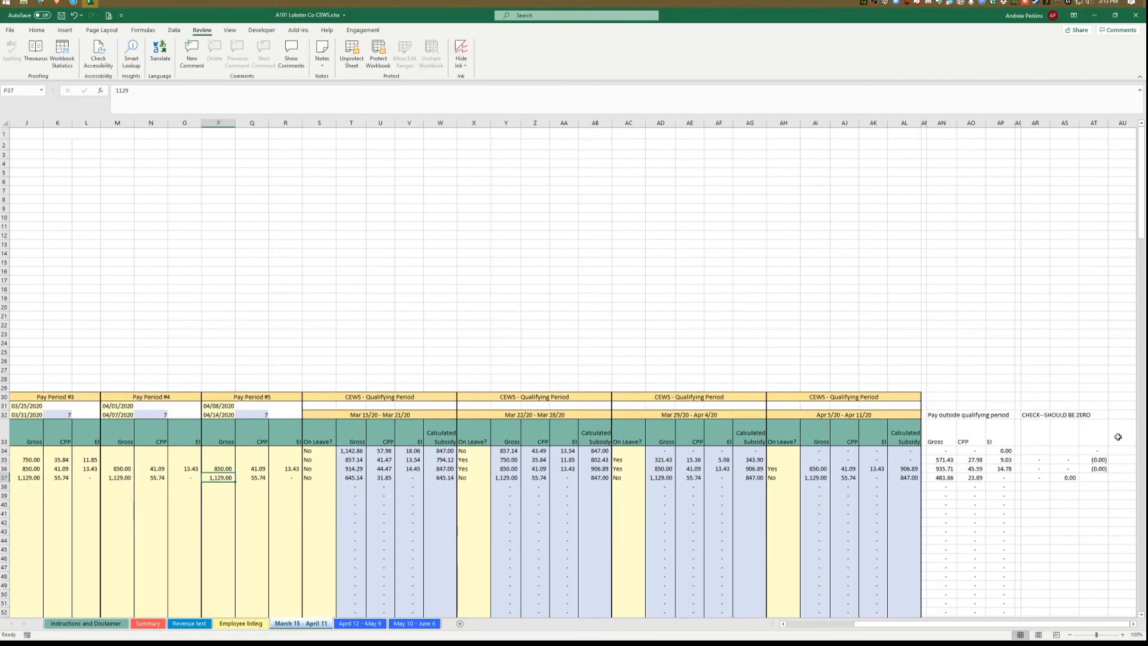
left_click(816, 626)
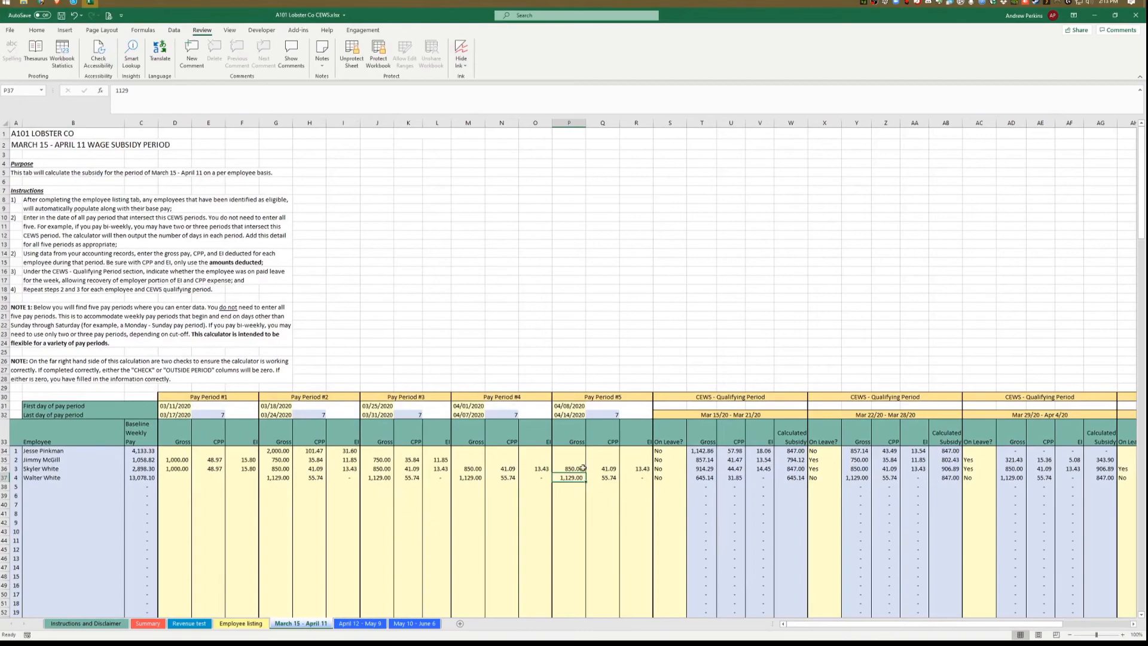
left_click(17, 135)
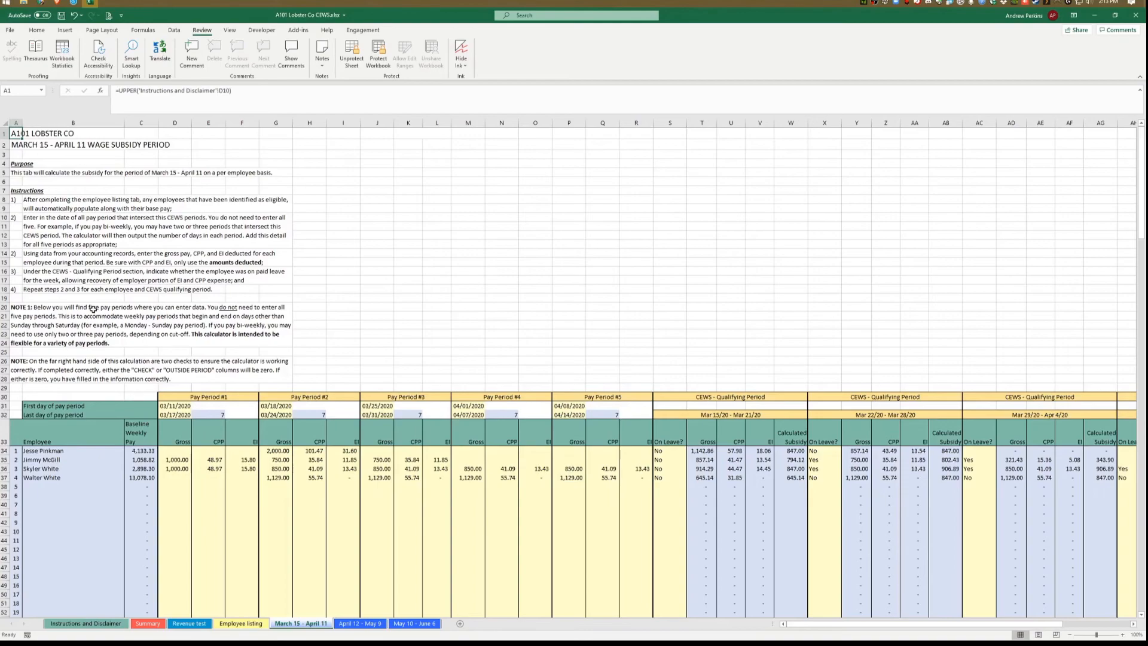
- On the Summary sheet, enter 1,000 as 10% wage subsidy claimed and 1,500 for EI Work-Share Employees in the March 15 - April 11 row
left_click(148, 623)
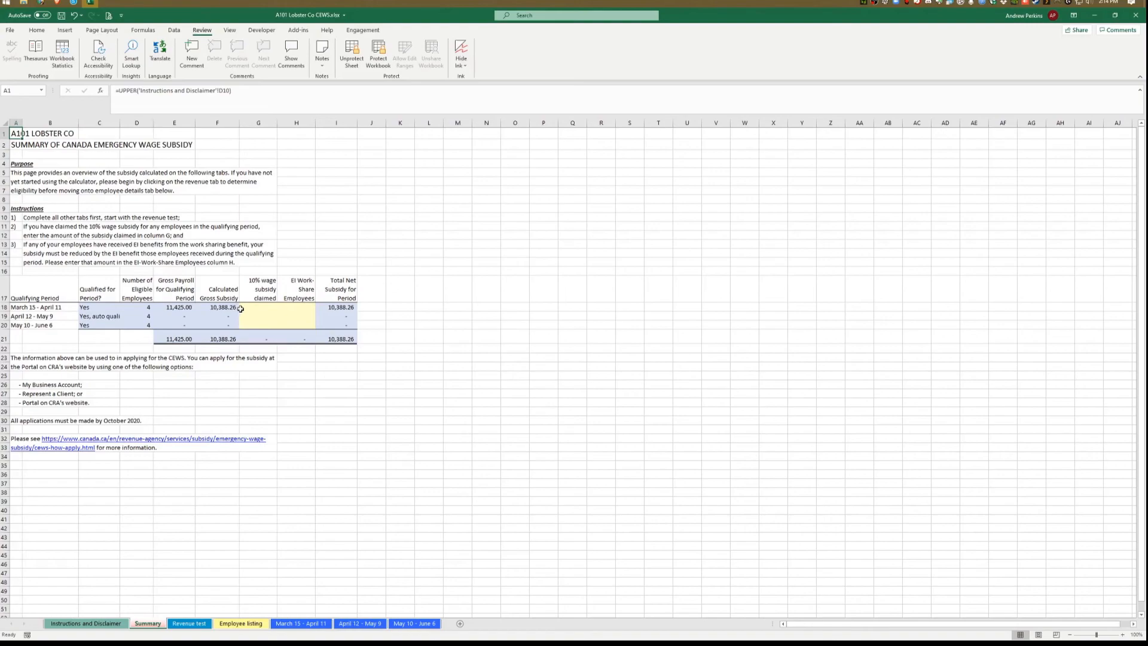
mouse_move(254, 306)
left_mouse_down()
mouse_move(290, 306)
mouse_move(266, 307)
left_mouse_up()
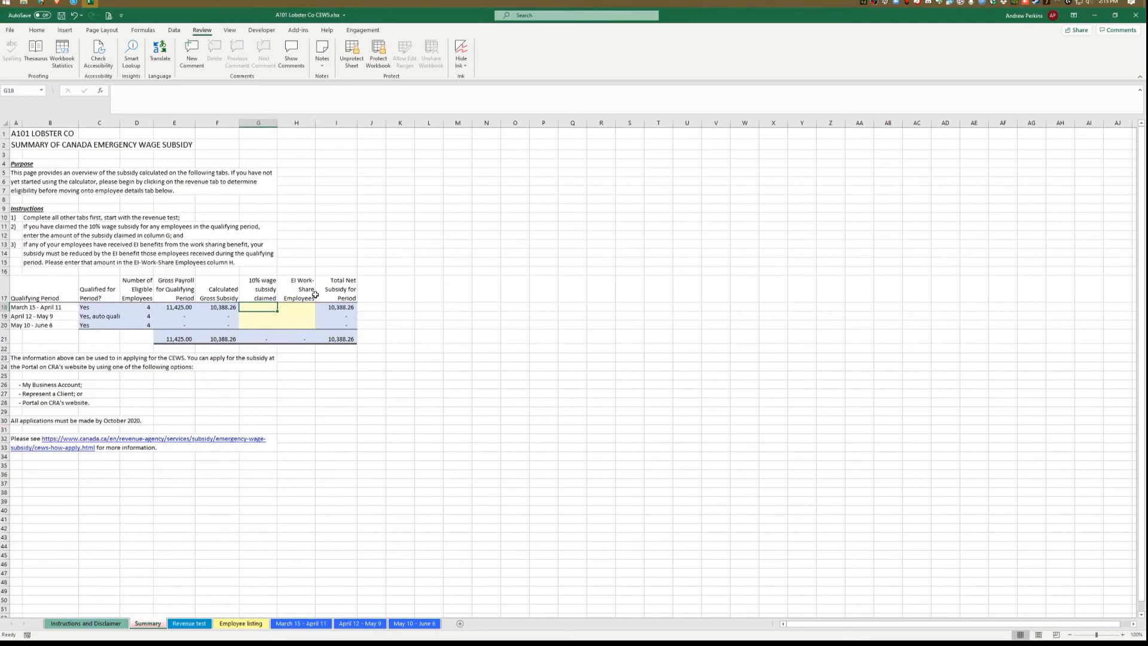
type("1,0")
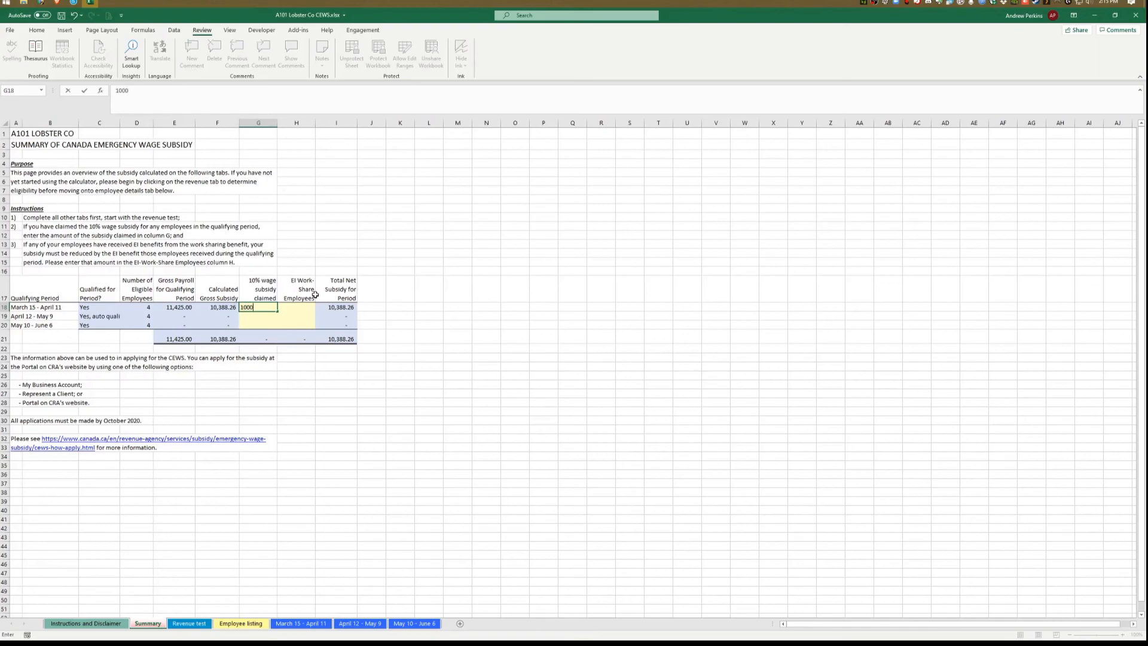
type("00")
key("Tab")
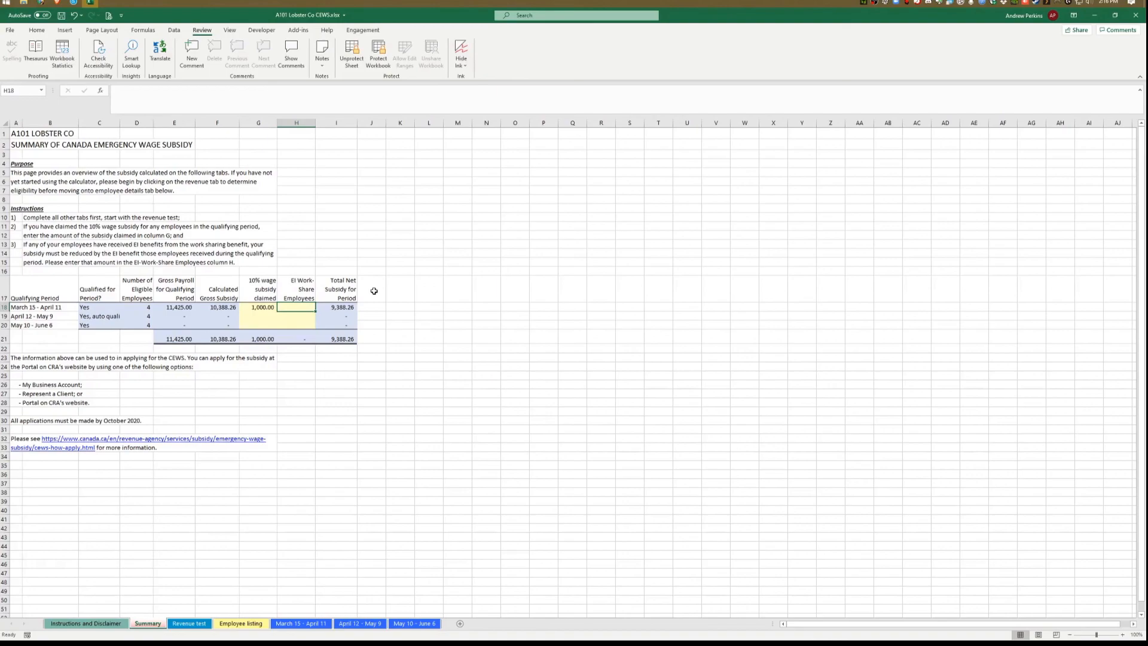
type("1500")
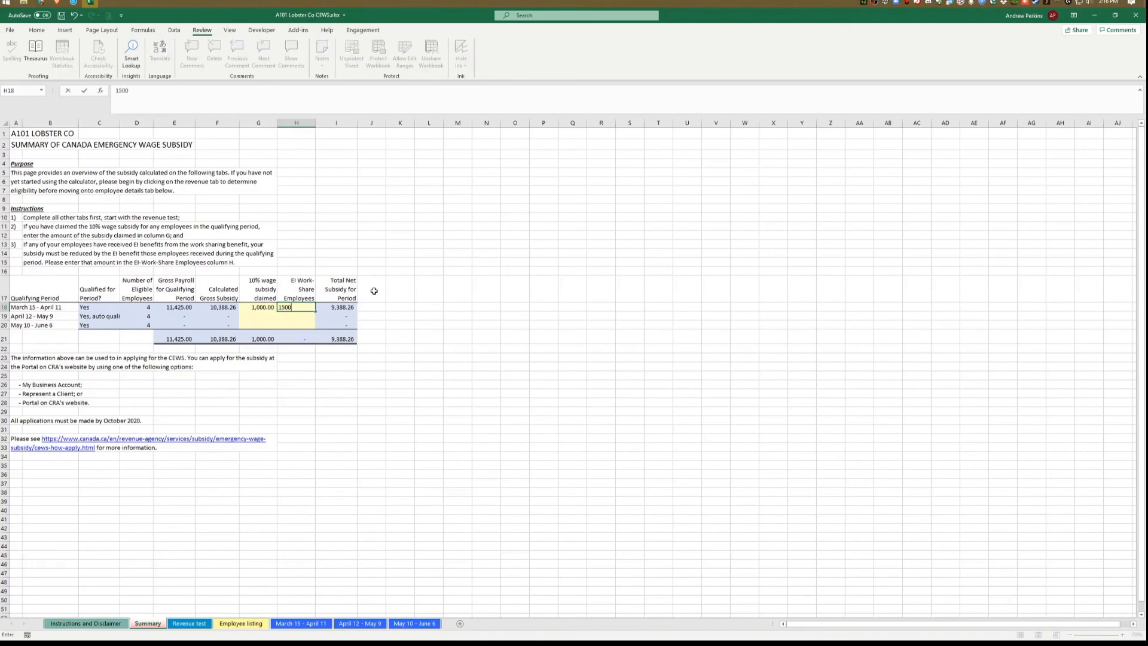
key("Return")
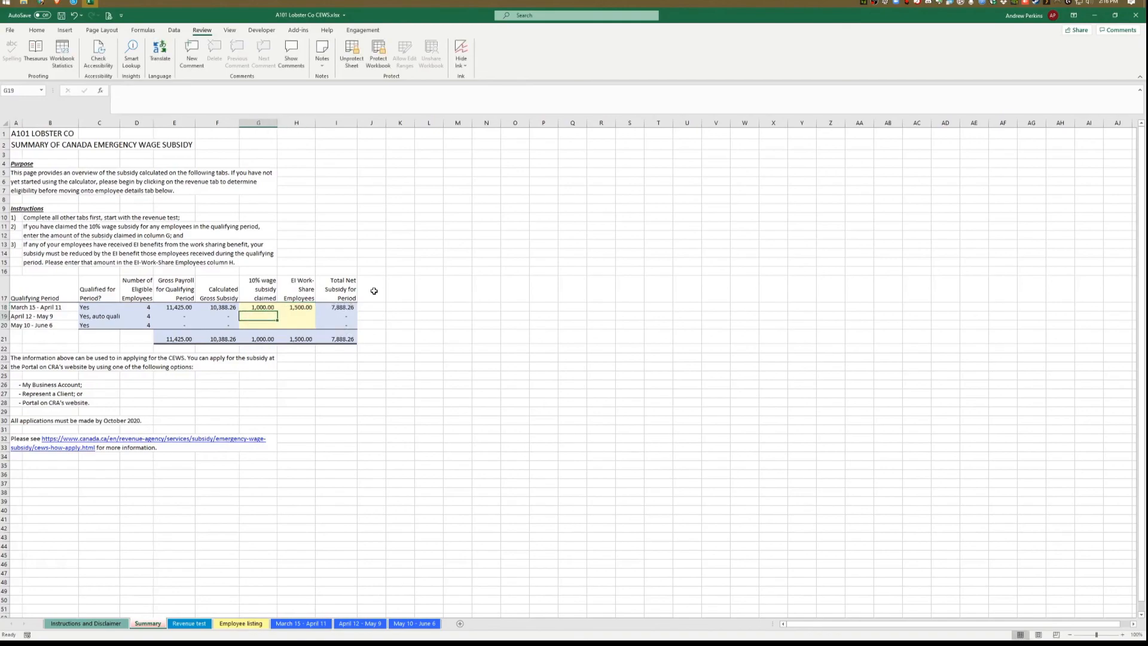